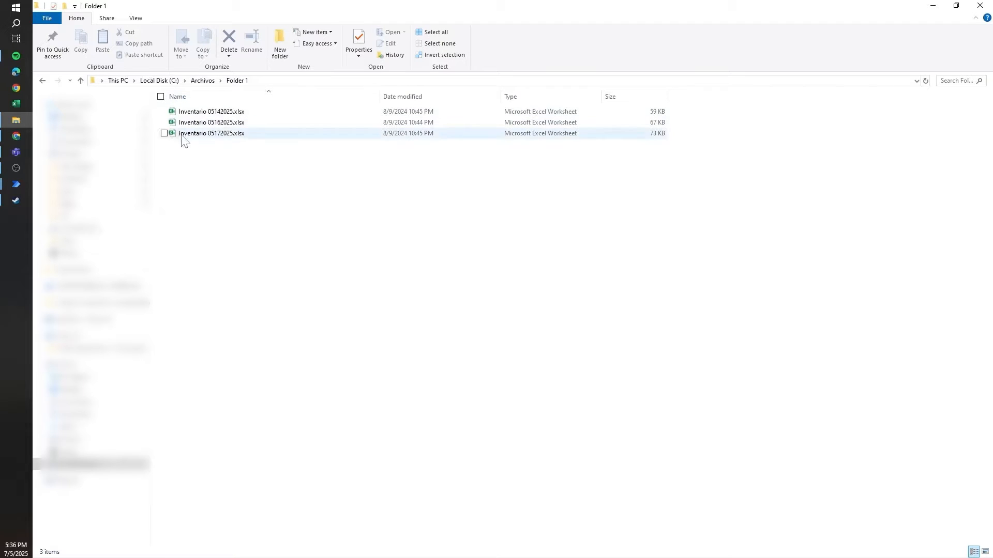
Step: Look through the inventory workbooks stored in Folder 1, Folder 2 and Folder 3 of C:\Archivos
{"action": "left_click", "coordinate": [246, 136]}
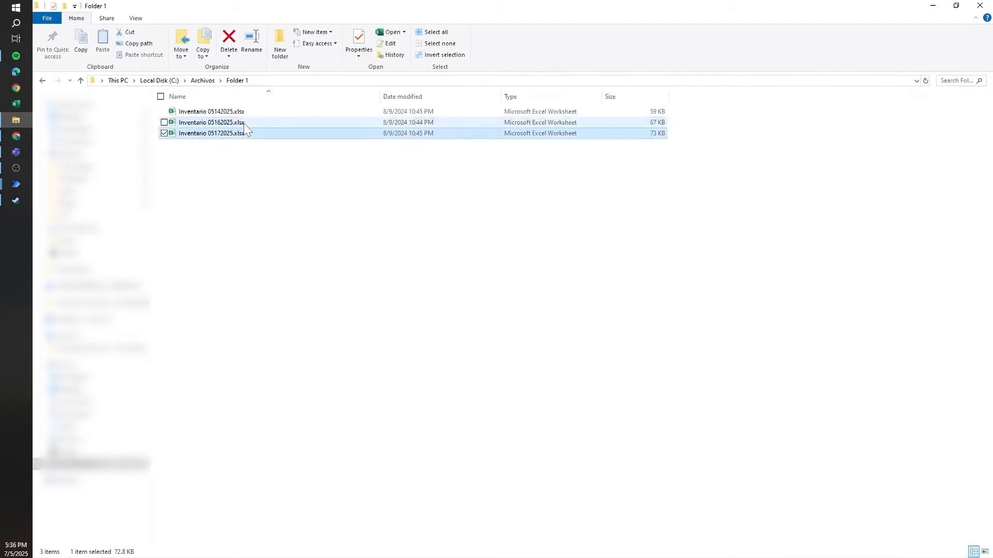
{"action": "left_click", "coordinate": [243, 123]}
{"action": "left_click", "coordinate": [250, 111]}
{"action": "left_click", "coordinate": [213, 81]}
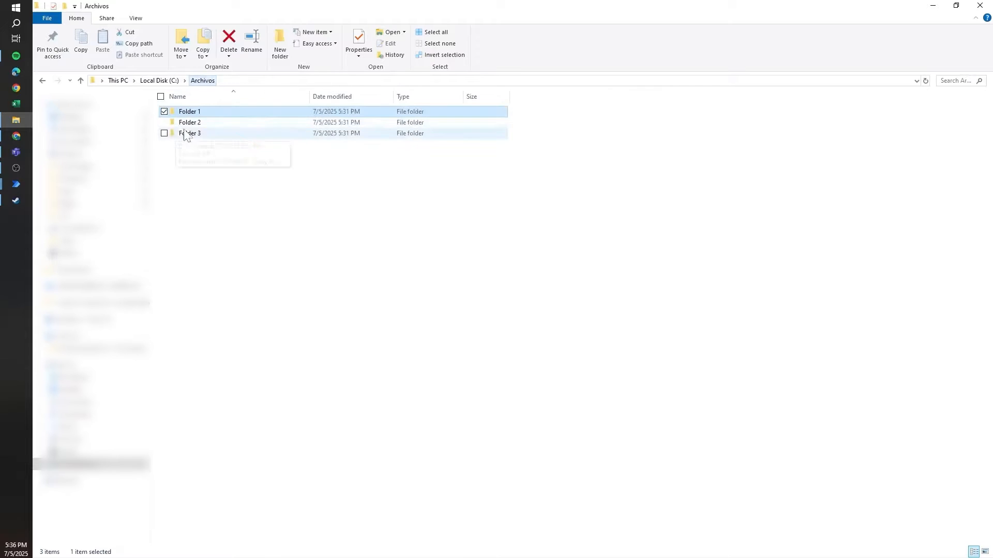
{"action": "double_click", "coordinate": [191, 122]}
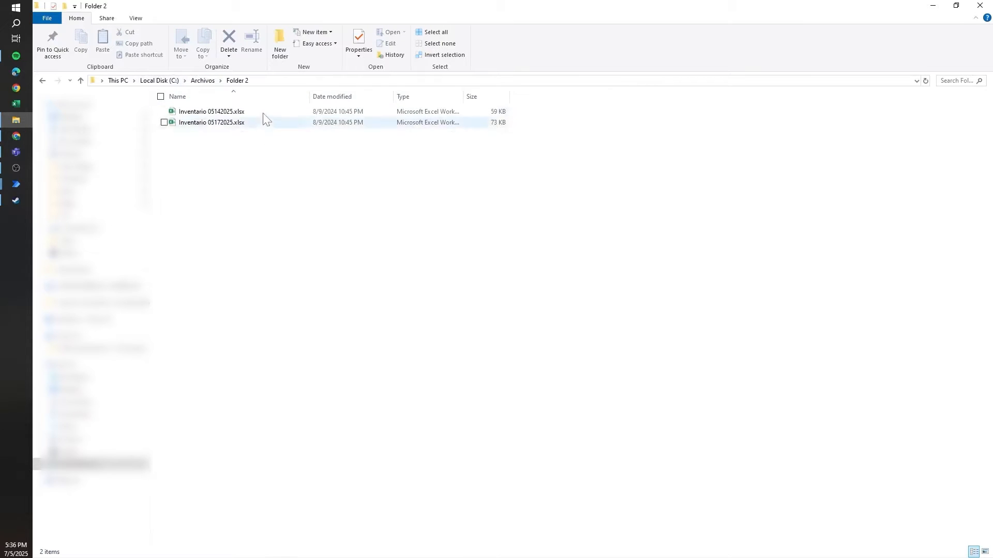
{"action": "left_click", "coordinate": [201, 81]}
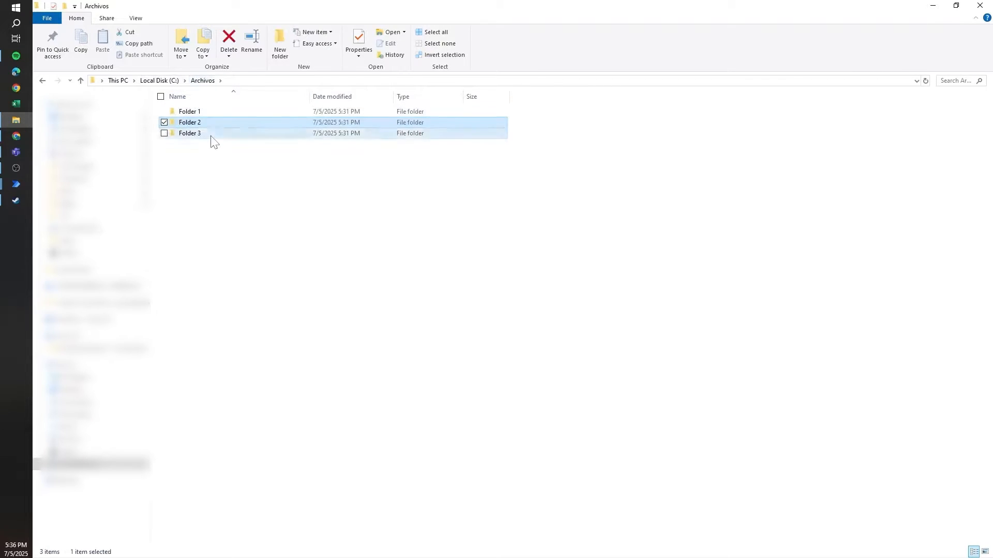
{"action": "double_click", "coordinate": [197, 133]}
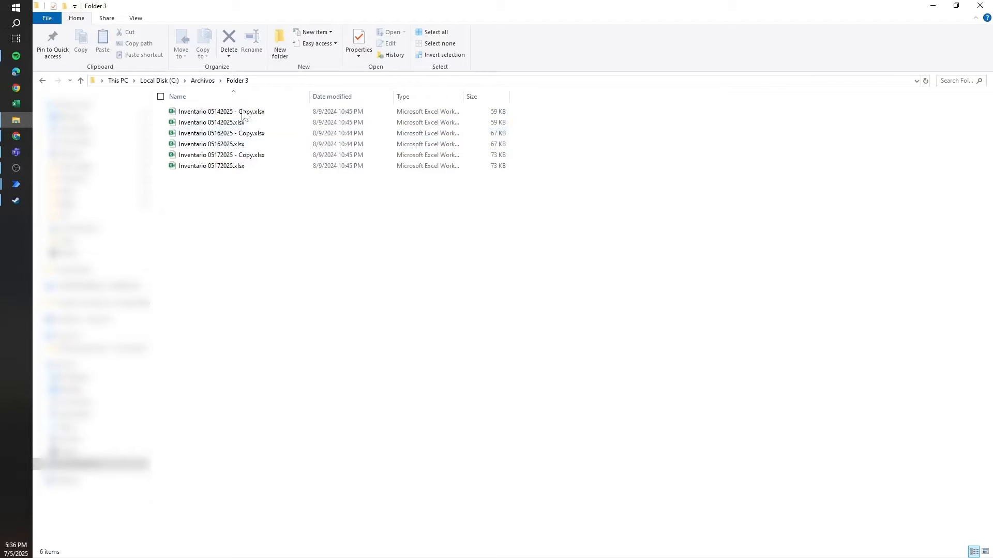
{"action": "left_click", "coordinate": [212, 81]}
Step: Copy the path of Folder 1 under C:\Archivos in File Explorer and create a blank workbook in Excel
{"action": "left_click", "coordinate": [20, 104]}
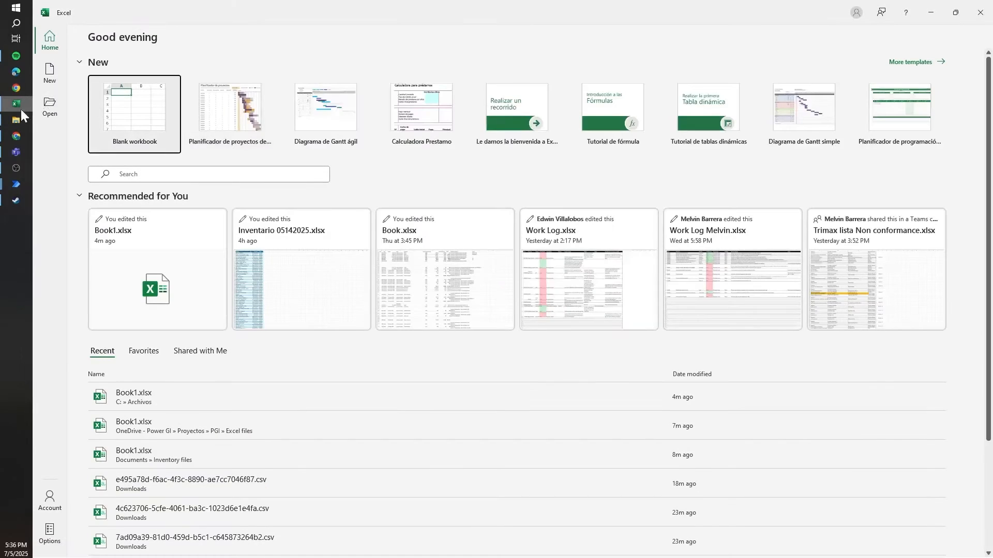
{"action": "left_click", "coordinate": [16, 120]}
{"action": "double_click", "coordinate": [261, 111]}
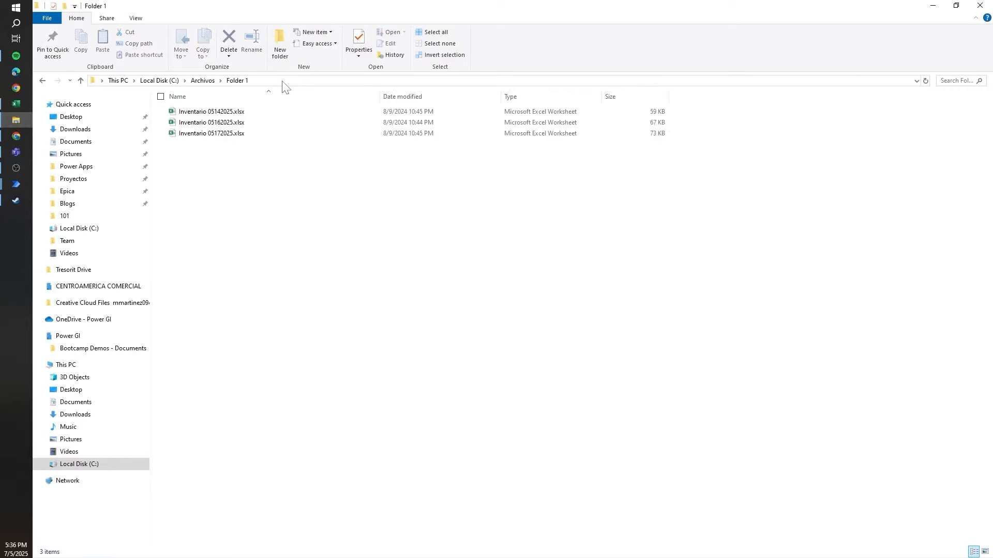
{"action": "left_click", "coordinate": [281, 81]}
{"action": "left_click", "coordinate": [24, 101]}
{"action": "left_click", "coordinate": [115, 93]}
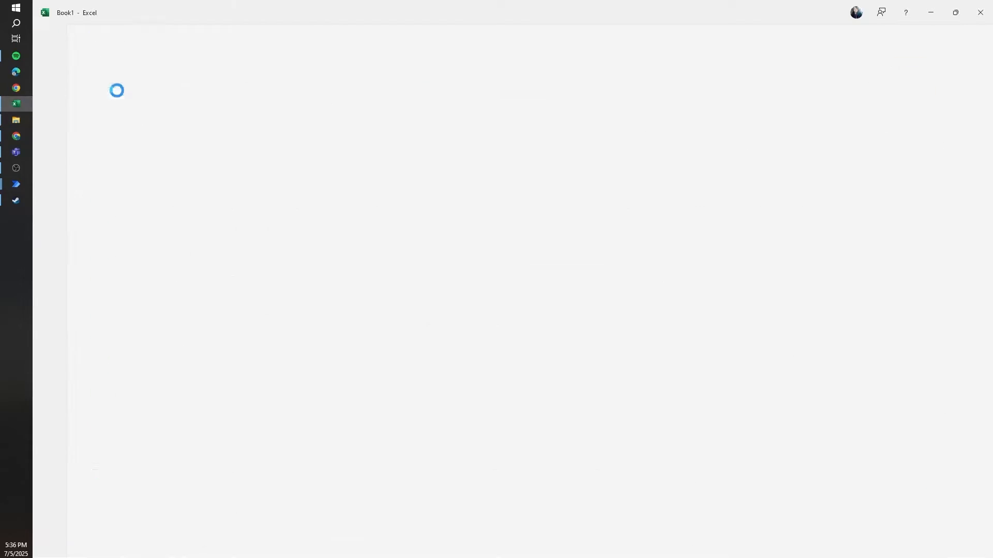
Step: Save the new workbook as Template in C:\Archivos\Folder 1
{"action": "left_click", "coordinate": [48, 33]}
{"action": "left_click", "coordinate": [65, 170]}
{"action": "left_click", "coordinate": [204, 401]}
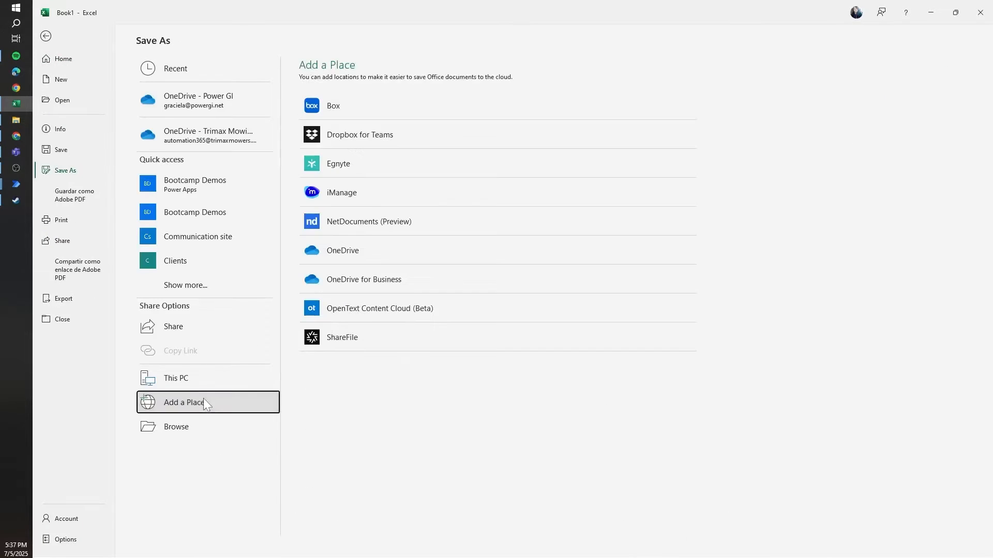
{"action": "left_click", "coordinate": [194, 426]}
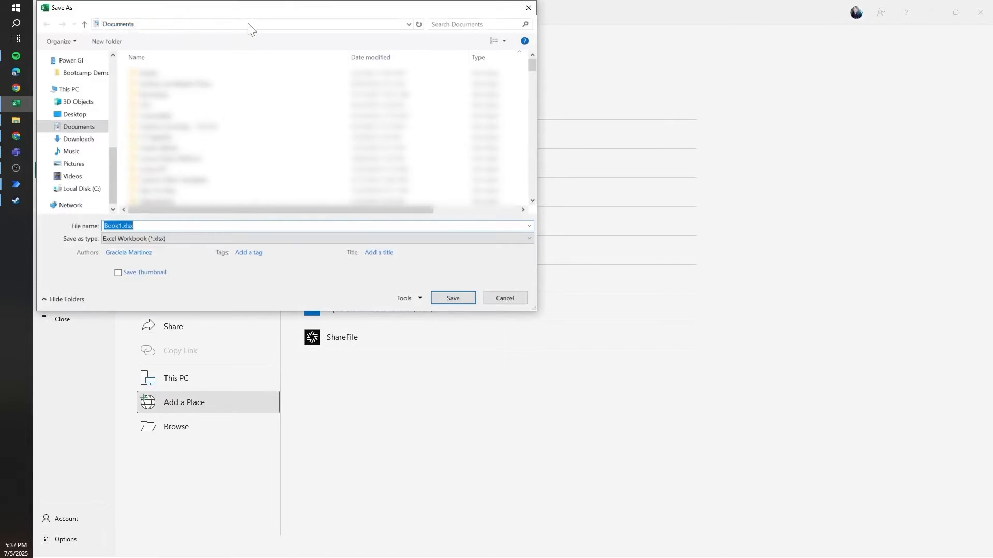
{"action": "left_click", "coordinate": [248, 24]}
{"action": "key", "text": "Return"}
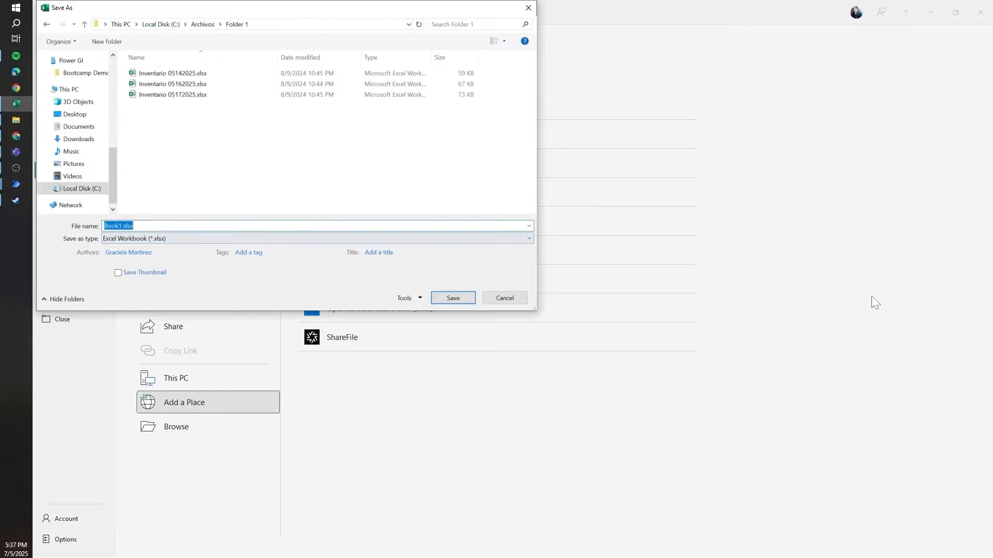
{"action": "type", "text": "Template"}
{"action": "key", "text": "Return"}
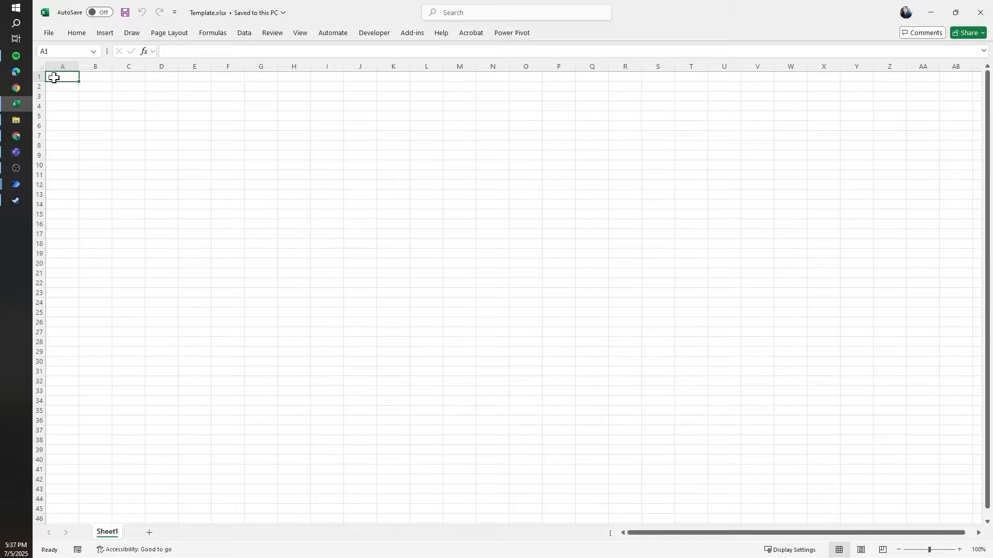
Step: Rename the worksheet Sheet1 as Path
{"action": "left_click", "coordinate": [66, 88]}
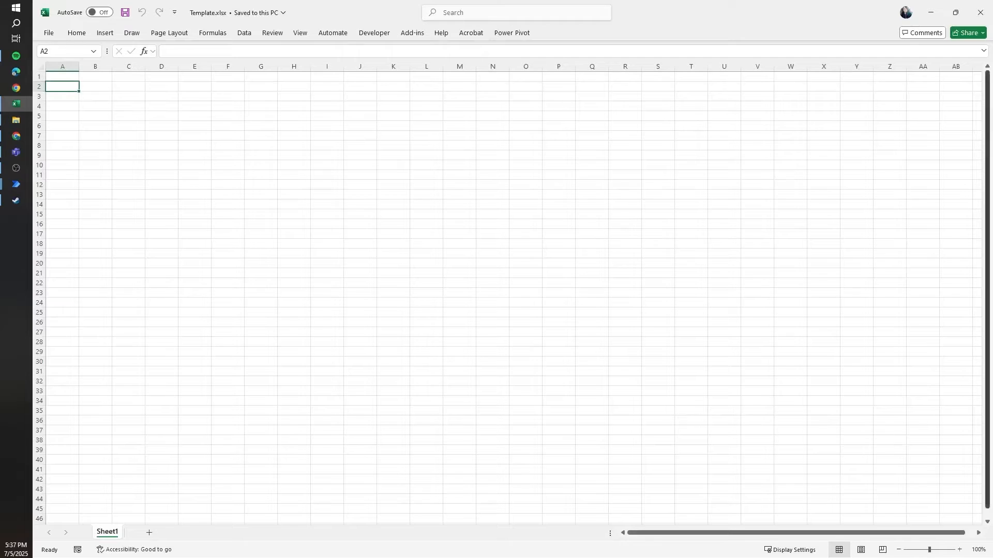
{"action": "double_click", "coordinate": [114, 536]}
{"action": "type", "text": "Path"}
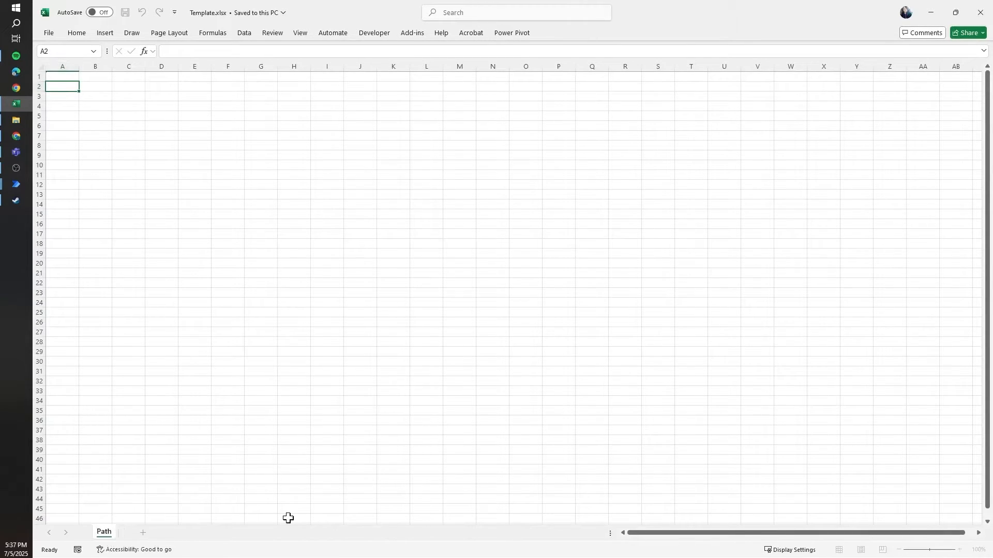
{"action": "key", "text": "Return"}
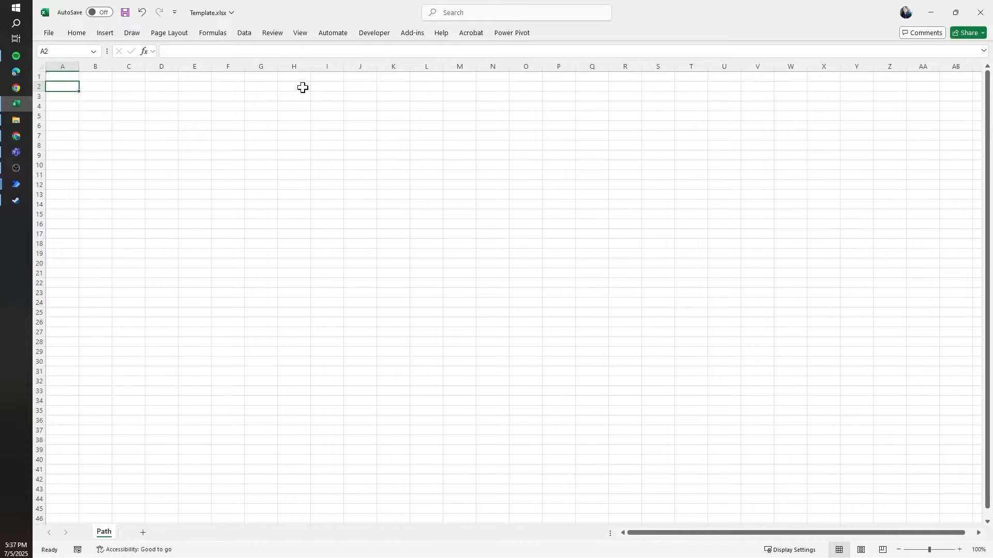
Step: Enter the header File in cell A2 and the formula +cell("filename") in A3
{"action": "type", "text": "P"}
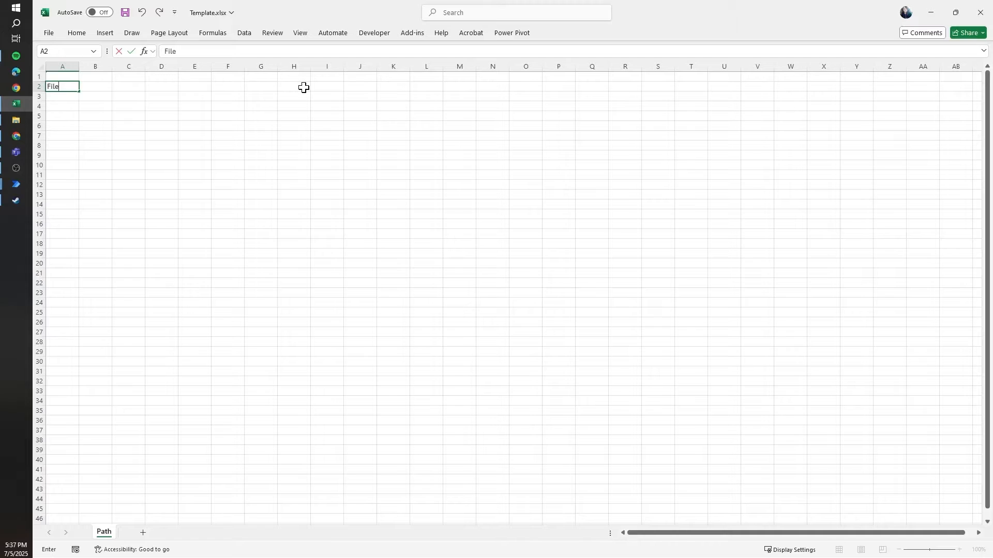
{"action": "key", "text": "Return"}
{"action": "type", "text": "+"}
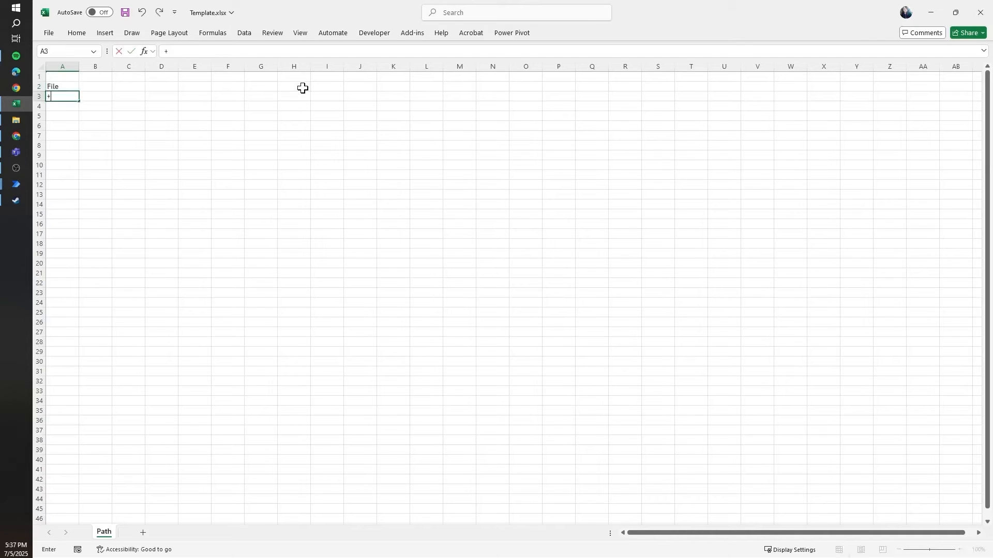
{"action": "type", "text": "cell"}
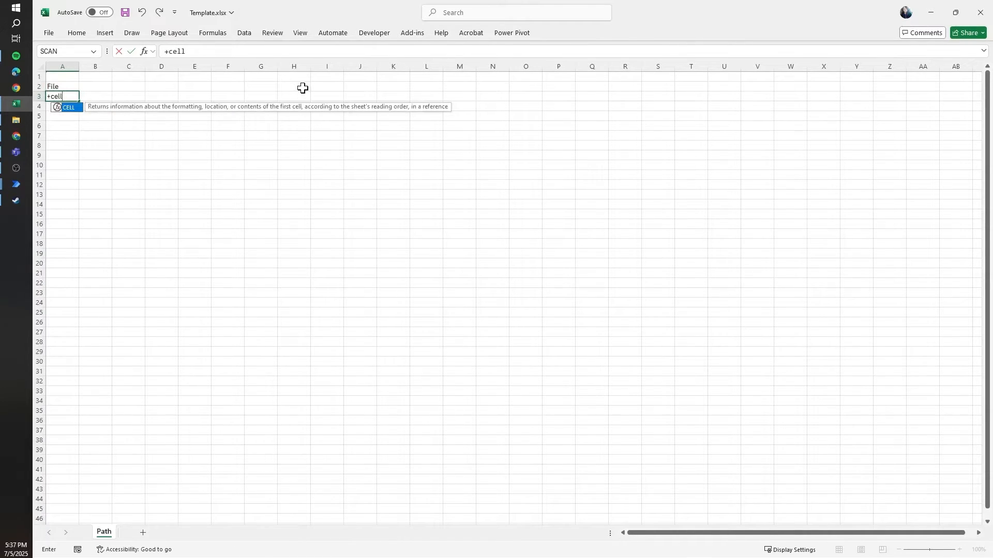
{"action": "type", "text": "(\"f"}
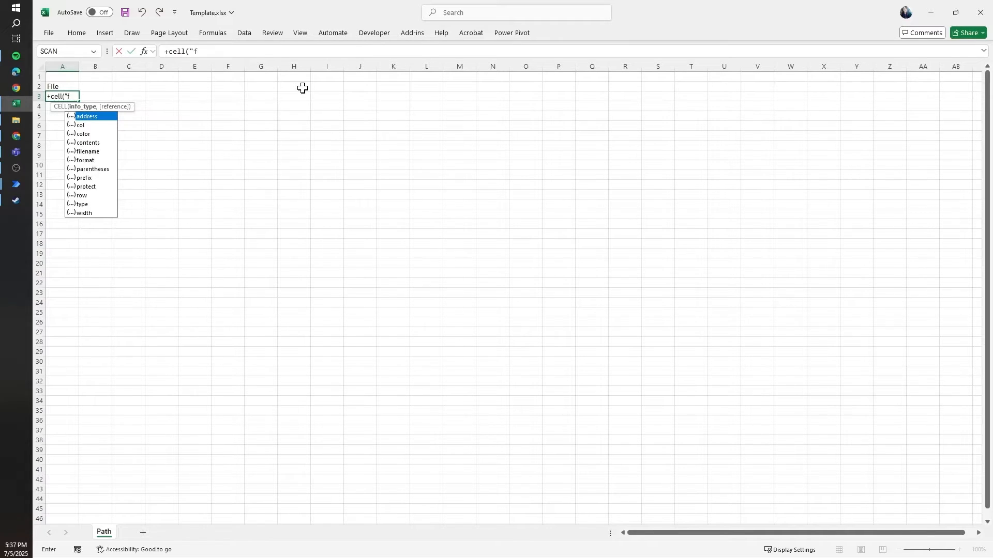
{"action": "type", "text": "ilename\")"}
{"action": "key", "text": "Return"}
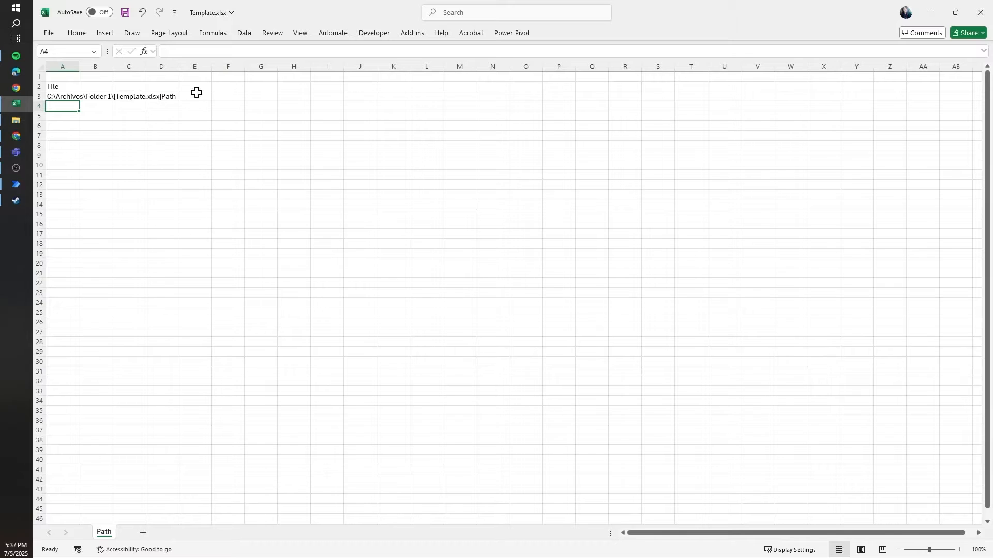
Step: Convert the range A2:A3 into a table with headers
{"action": "left_click", "coordinate": [65, 87]}
{"action": "key", "text": "ctrl+t"}
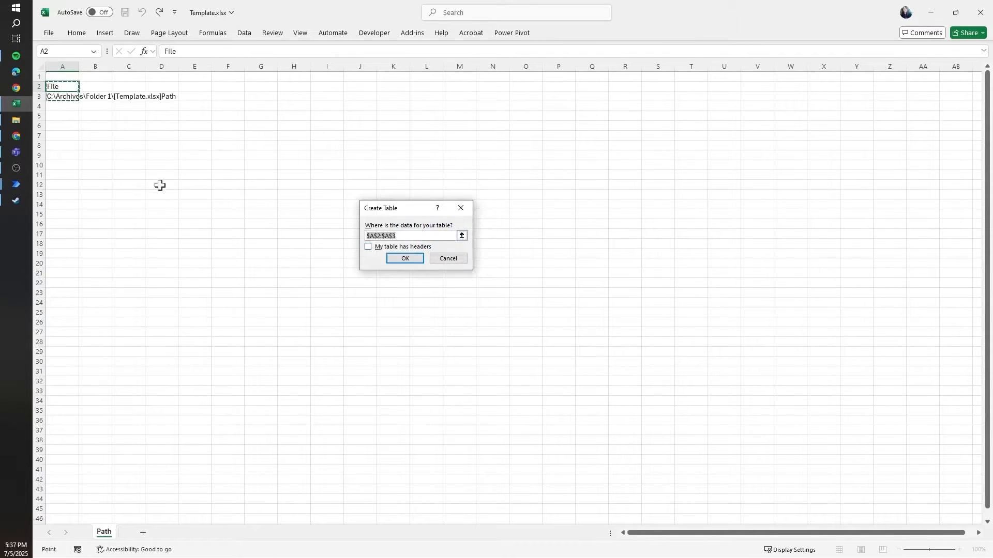
{"action": "key", "text": "Escape"}
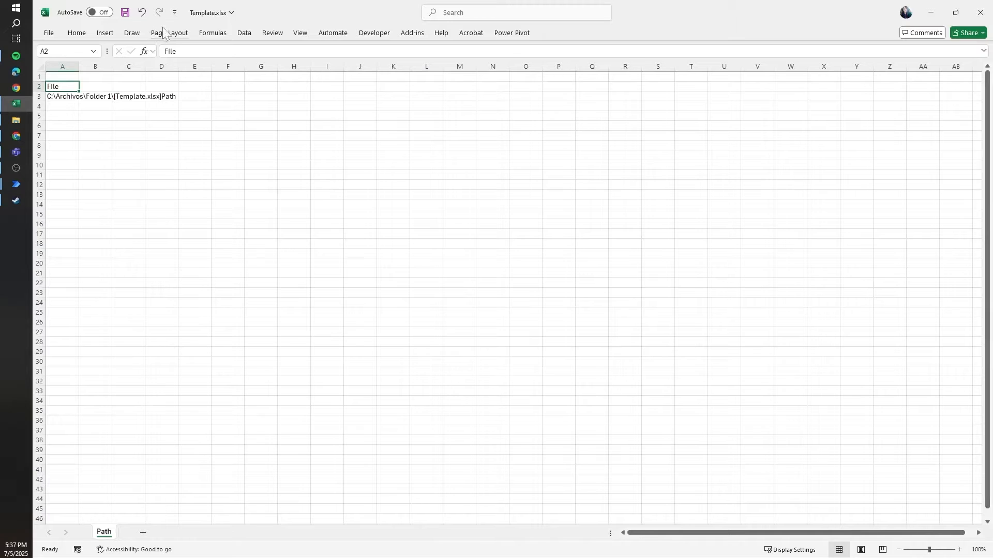
{"action": "left_click", "coordinate": [245, 34]}
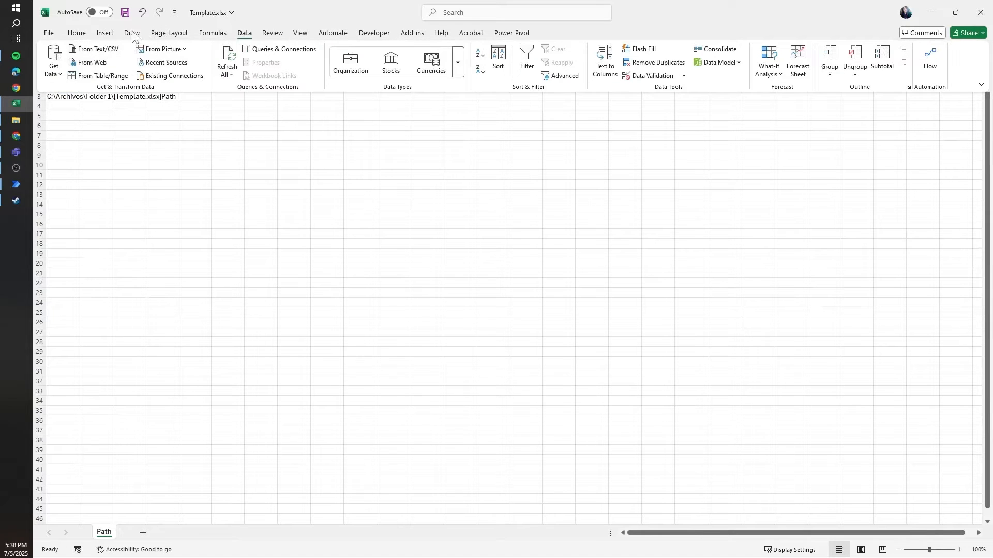
{"action": "left_click", "coordinate": [105, 32]}
{"action": "left_click", "coordinate": [130, 61]}
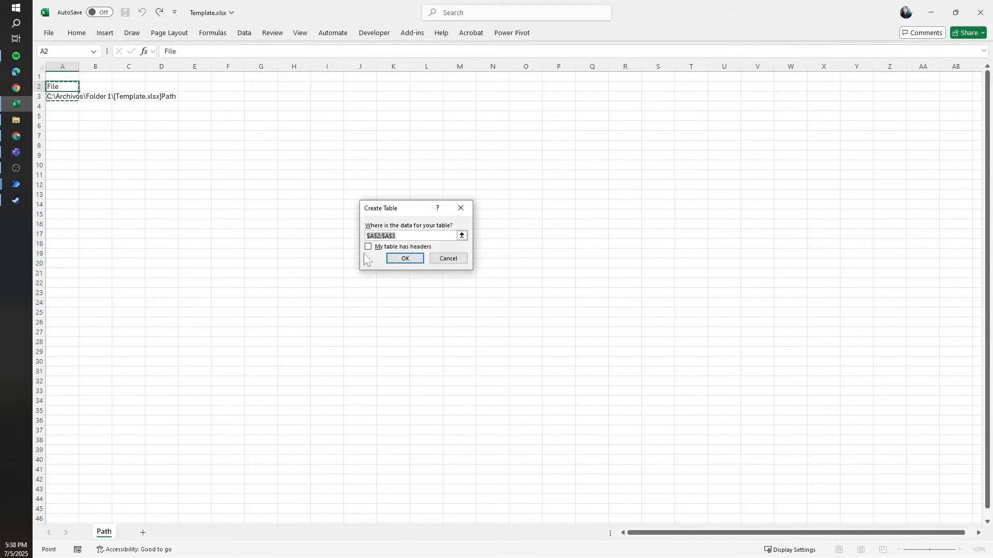
{"action": "left_click", "coordinate": [406, 248]}
{"action": "left_click", "coordinate": [410, 258]}
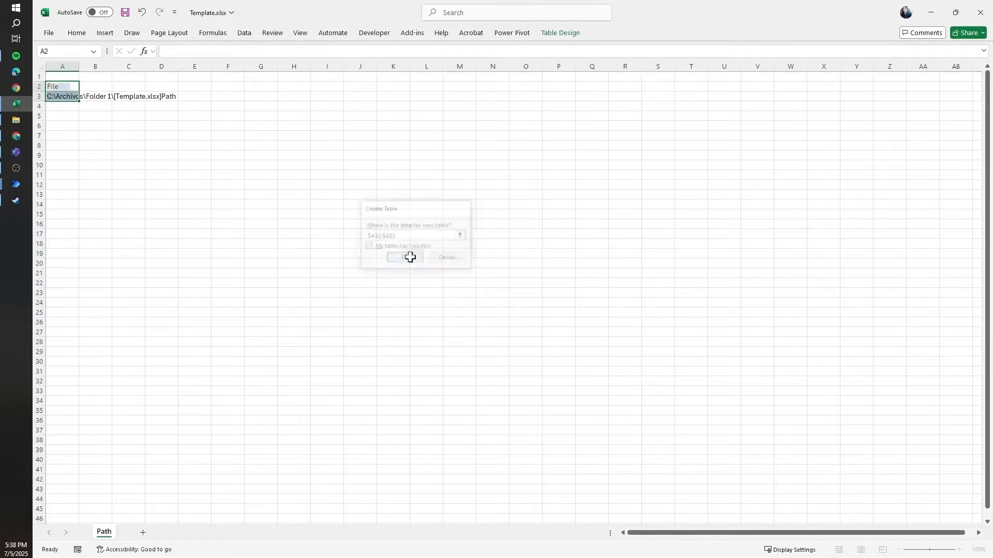
{"action": "key", "text": "Return"}
Step: Name the table FilePath and widen column A to fit the full path
{"action": "left_click", "coordinate": [567, 35]}
{"action": "left_click", "coordinate": [68, 62]}
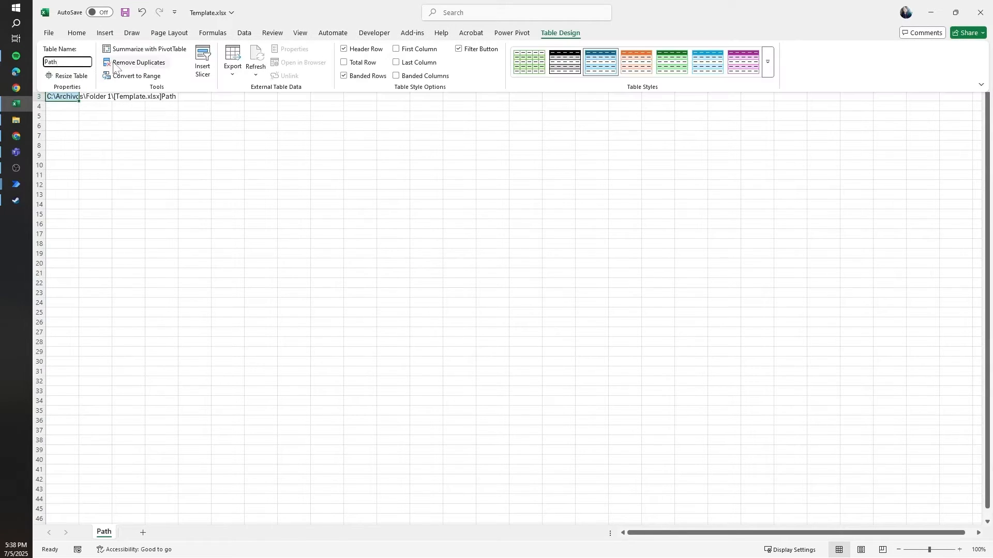
{"action": "type", "text": "File"}
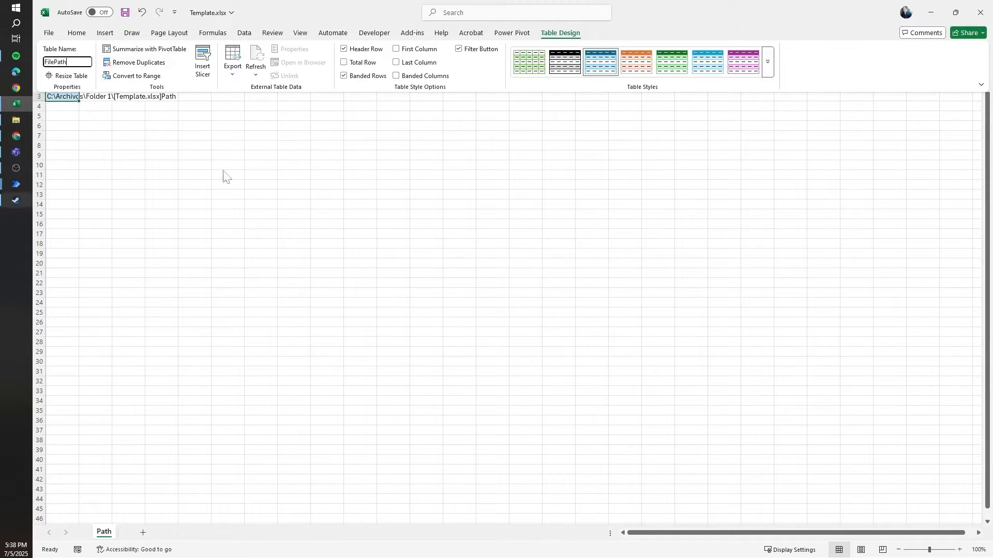
{"action": "key", "text": "Return"}
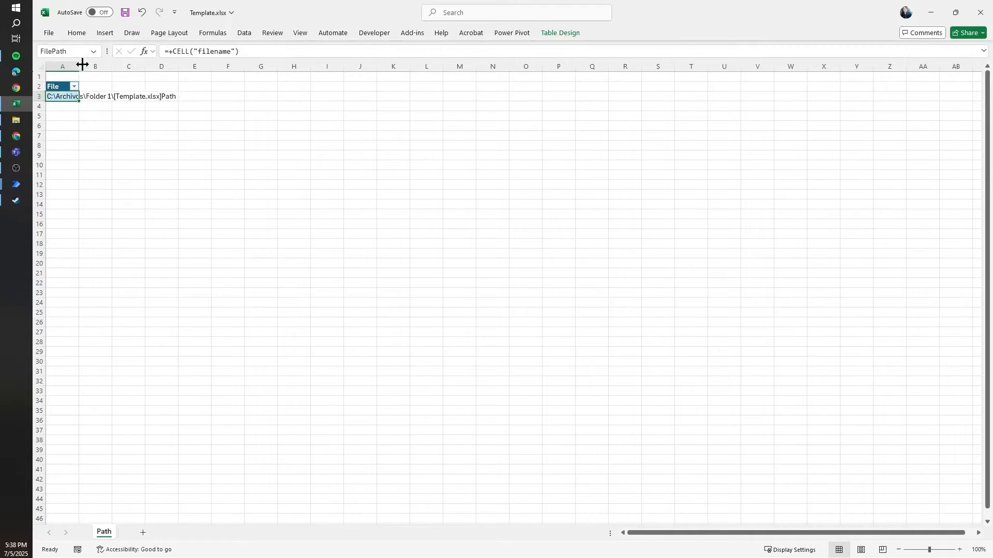
{"action": "left_click_drag", "start_coordinate": [81, 64], "coordinate": [215, 78]}
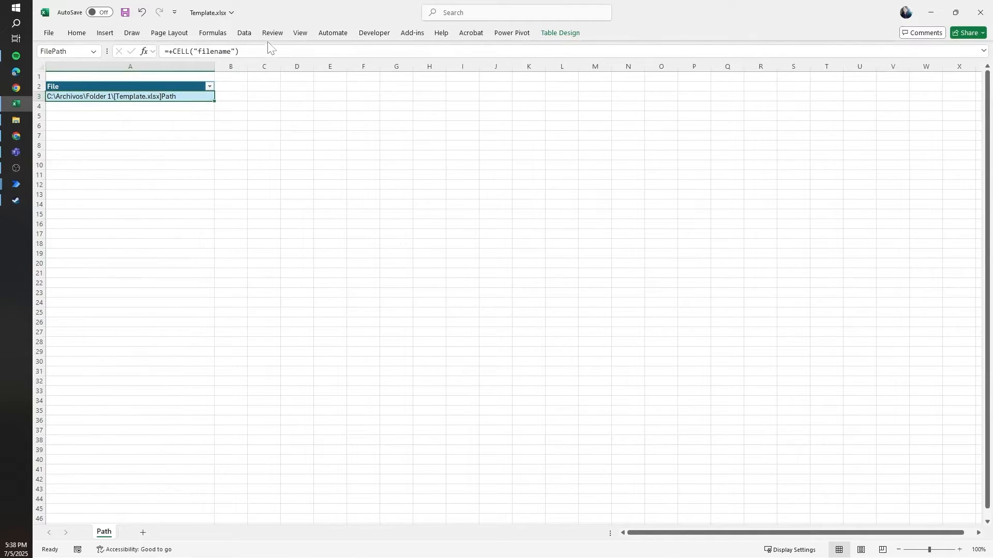
Step: Check the files in Folder 1 in File Explorer and return to the Template workbook in Excel
{"action": "left_click", "coordinate": [245, 34]}
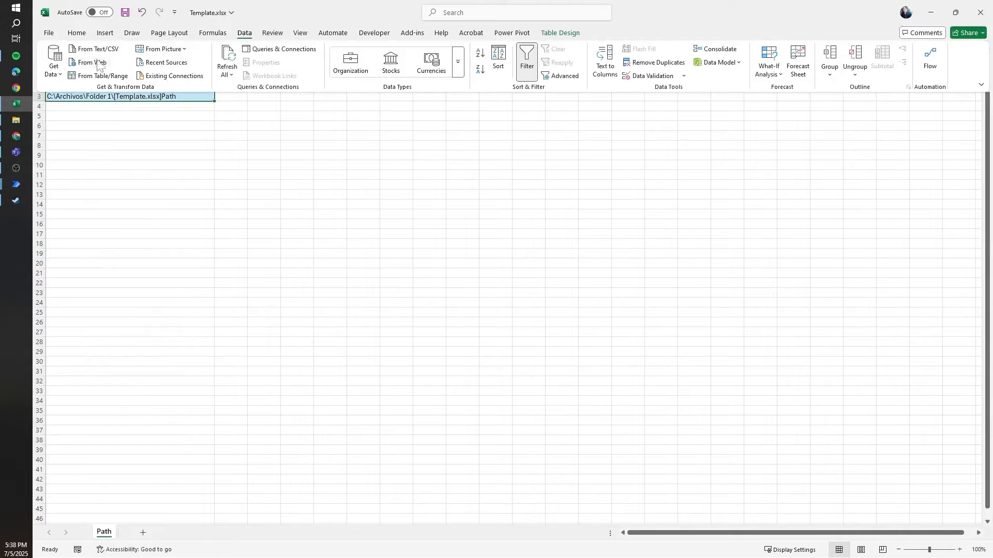
{"action": "left_click", "coordinate": [23, 122]}
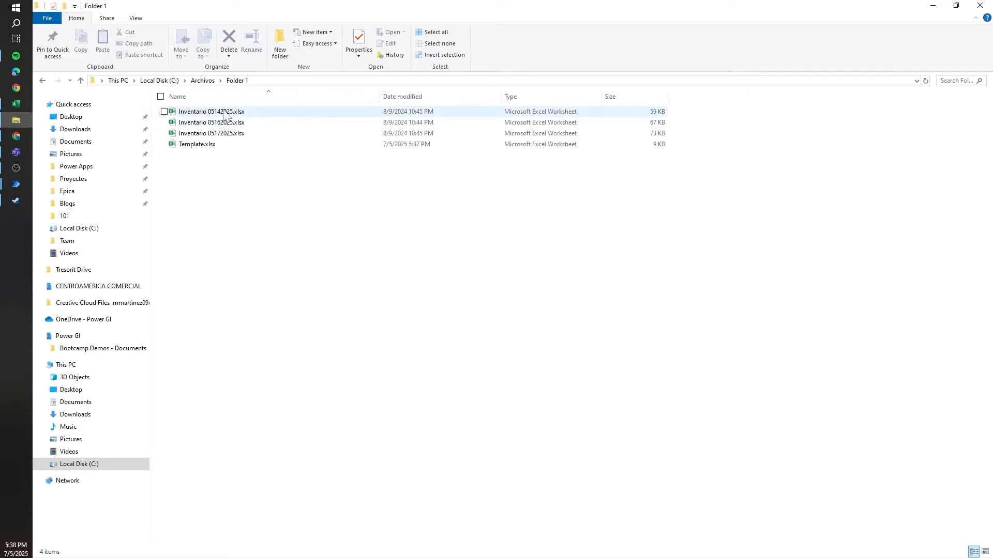
{"action": "key", "text": "super+Tab"}
{"action": "left_click", "coordinate": [161, 159]}
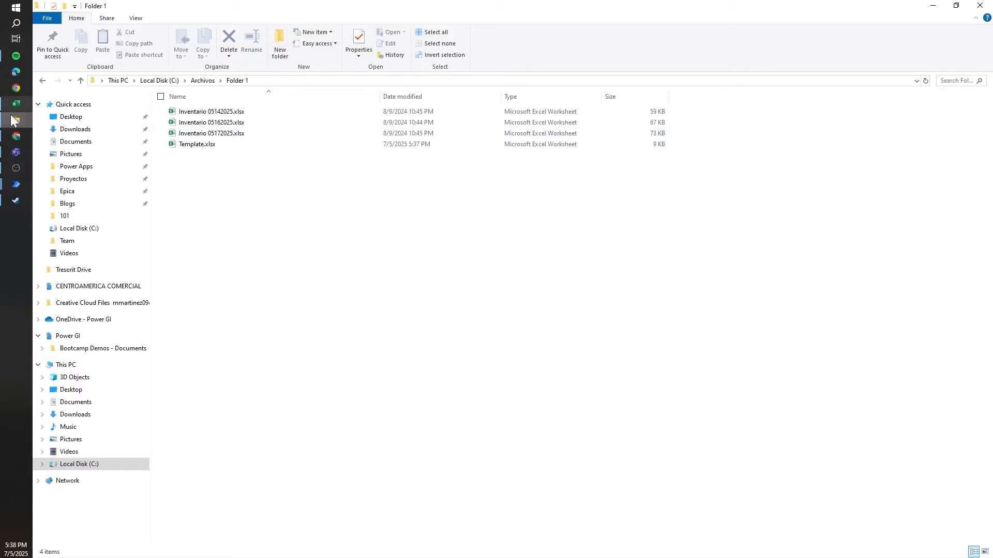
{"action": "left_click", "coordinate": [16, 105]}
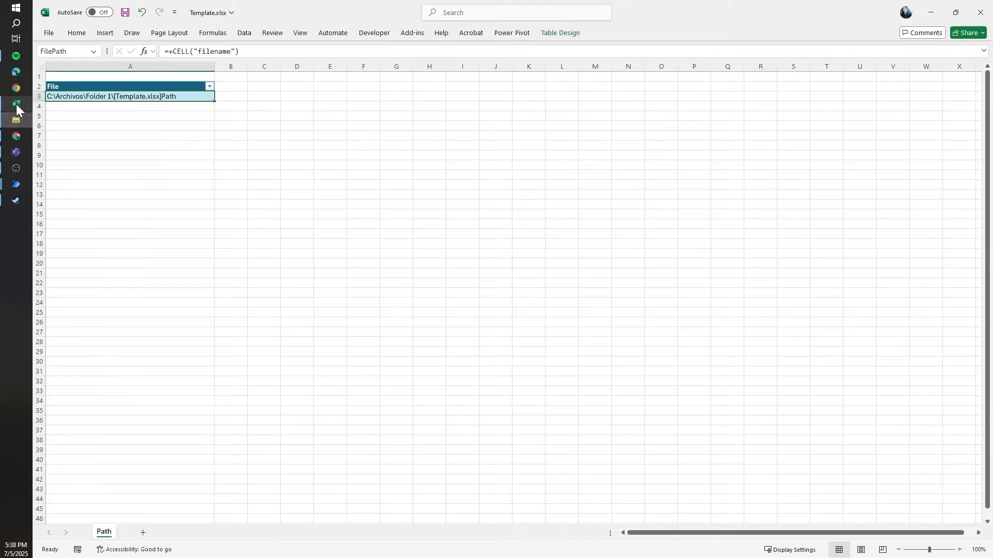
Step: Start a Get Data import from a folder and look up the path of Folder 1 in File Explorer before returning to Excel
{"action": "left_click", "coordinate": [244, 33]}
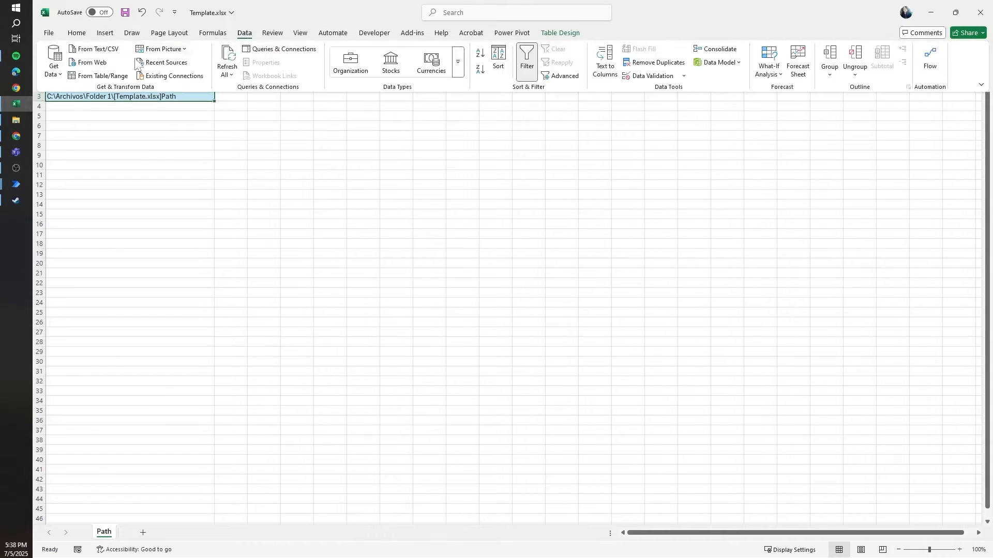
{"action": "left_click", "coordinate": [53, 71]}
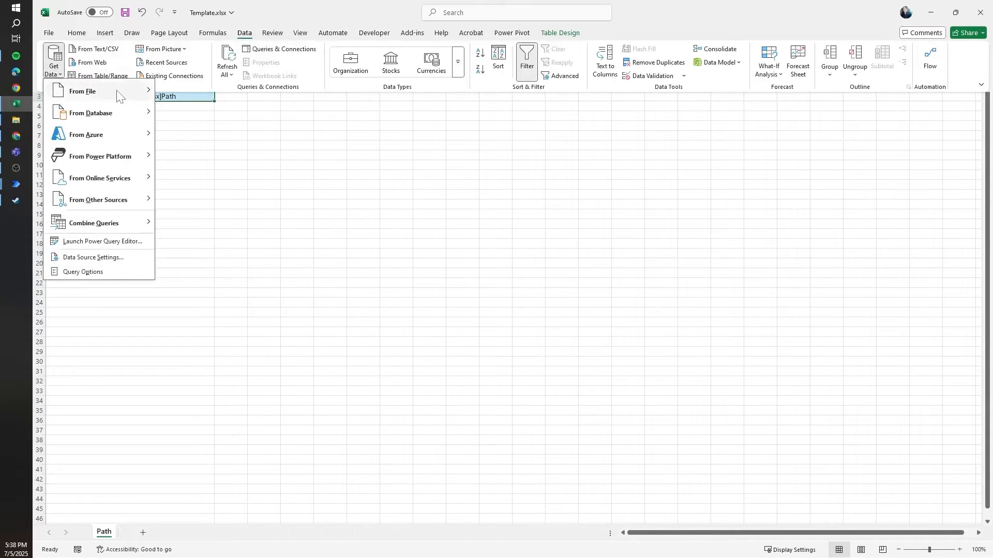
{"action": "mouse_move", "coordinate": [120, 95]}
{"action": "left_click", "coordinate": [194, 198]}
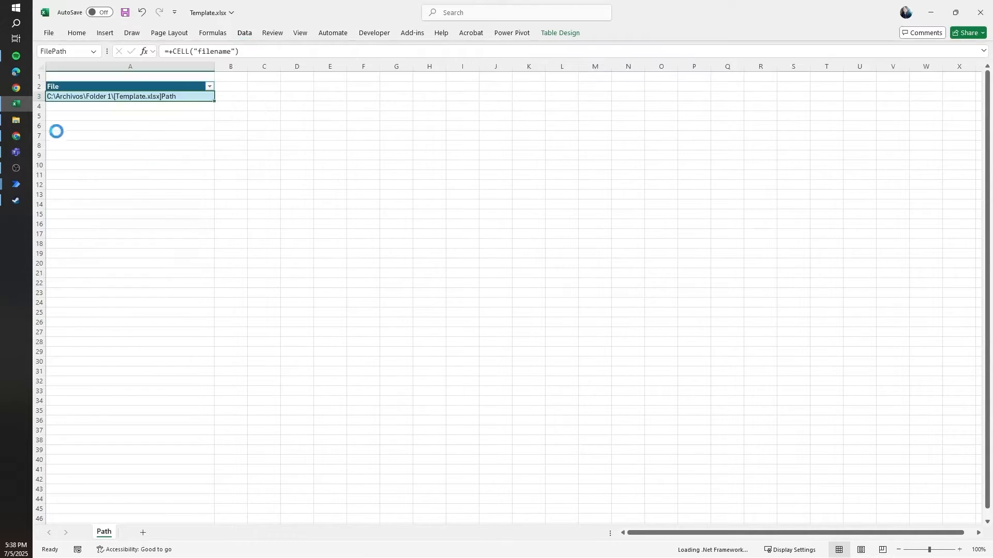
{"action": "left_click", "coordinate": [16, 120]}
{"action": "left_click", "coordinate": [268, 81]}
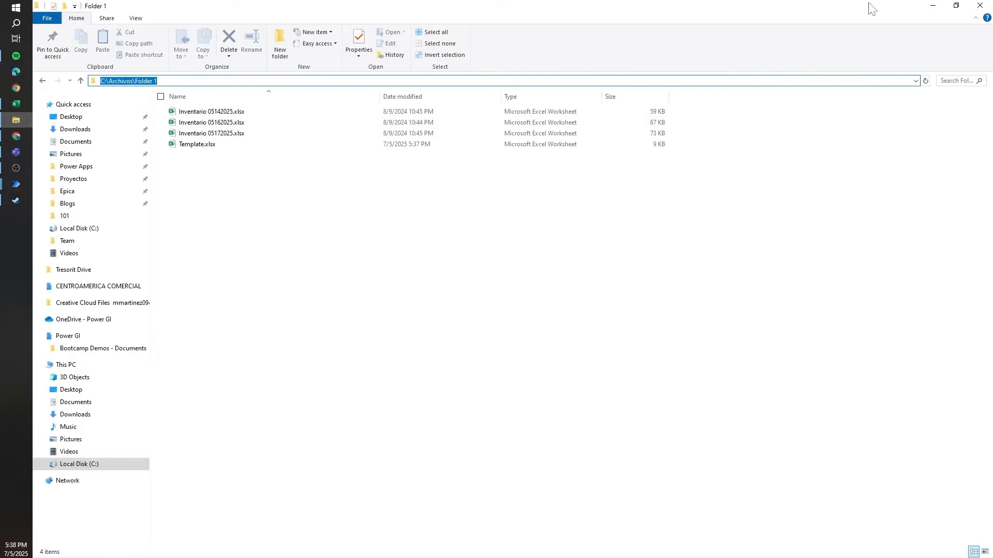
{"action": "left_click", "coordinate": [932, 5]}
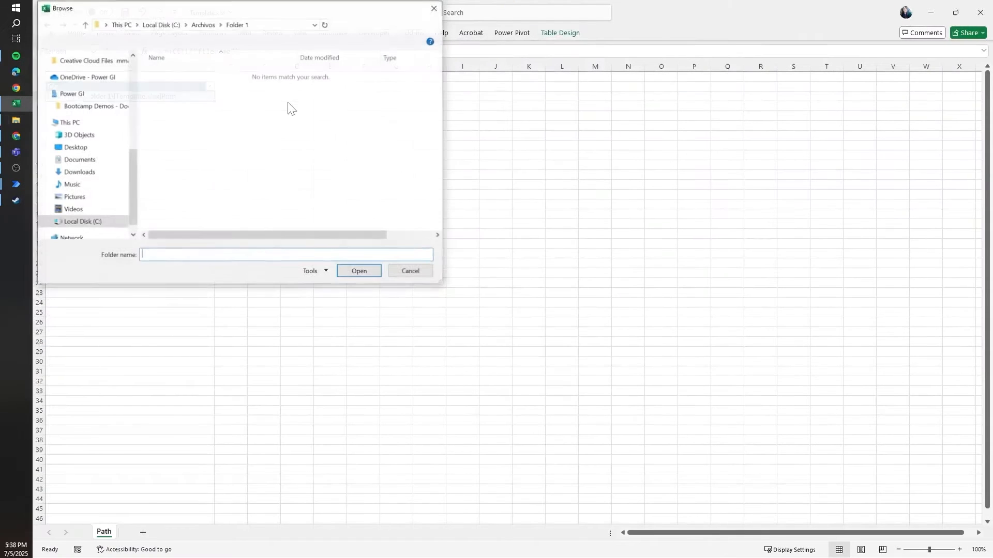
Step: Choose Folder 1 inside Archivos as the source folder and open its file list in Power Query for transformation
{"action": "left_click", "coordinate": [267, 25]}
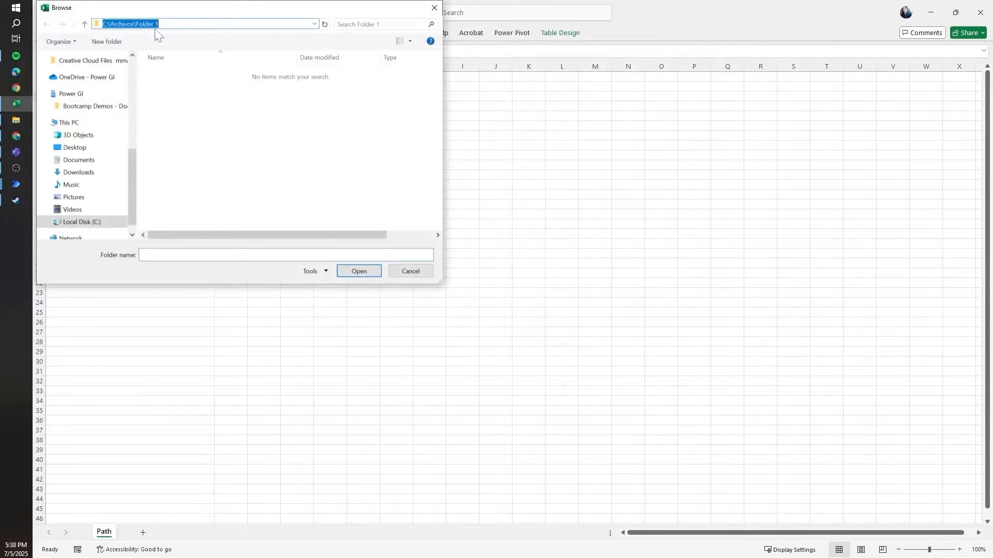
{"action": "left_click", "coordinate": [230, 113]}
{"action": "left_click", "coordinate": [198, 26]}
{"action": "left_click", "coordinate": [172, 74]}
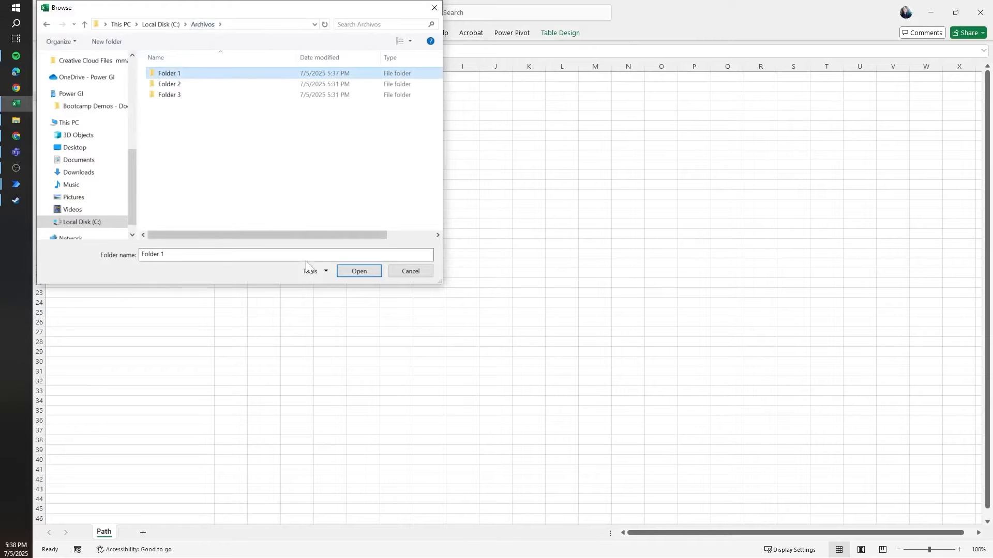
{"action": "left_click", "coordinate": [372, 271]}
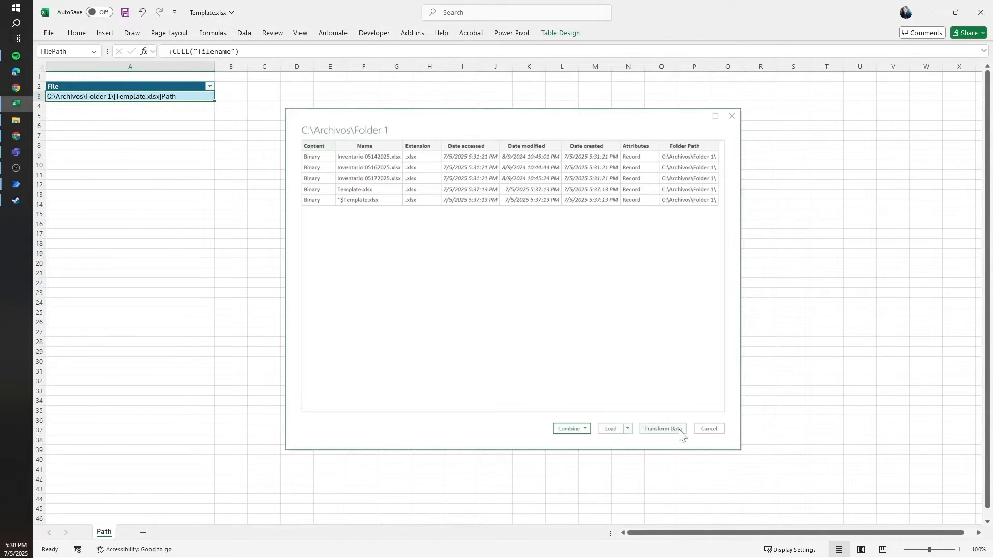
{"action": "left_click", "coordinate": [655, 434]}
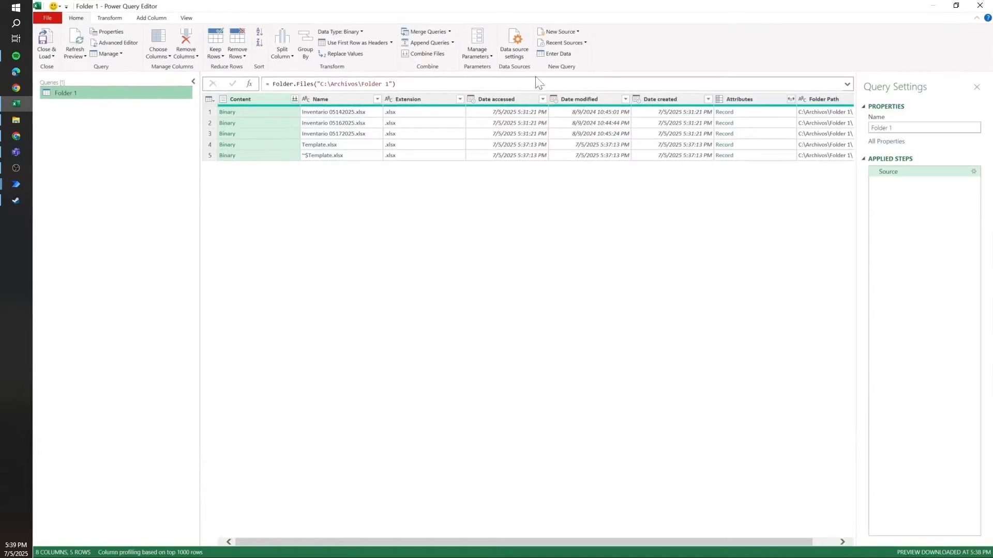
Step: Filter the Name column to exclude Template.xlsx and ~$Template.xlsx
{"action": "left_click", "coordinate": [377, 99]}
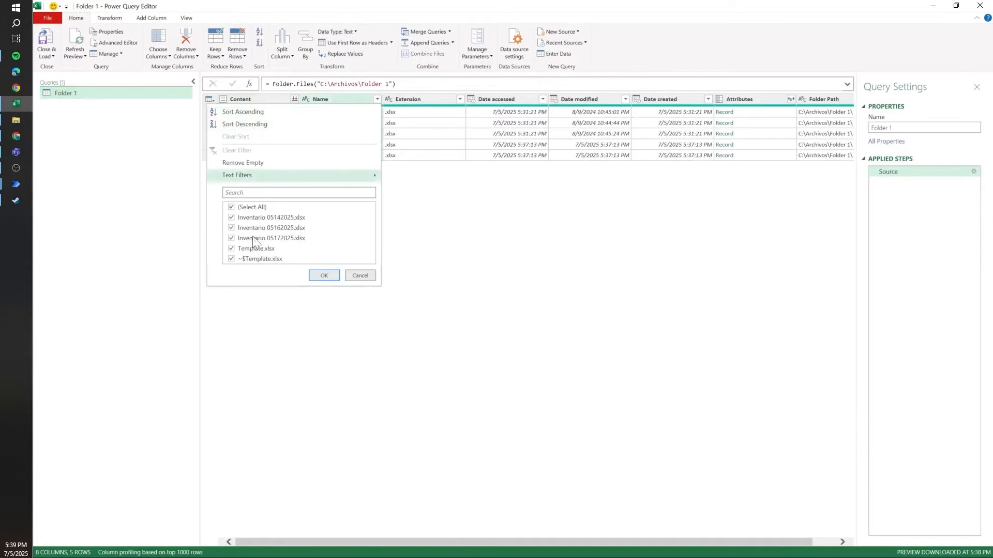
{"action": "left_click", "coordinate": [256, 249]}
{"action": "left_click", "coordinate": [260, 263]}
{"action": "left_click", "coordinate": [323, 276]}
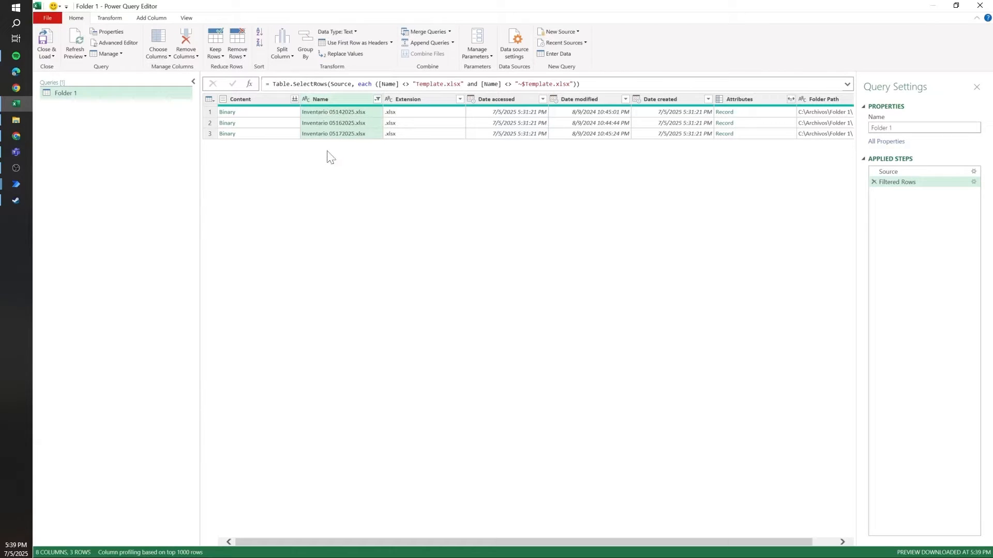
Step: Insert a text filter right after the Source step that keeps only rows whose Name contains Inventario
{"action": "left_click", "coordinate": [905, 171]}
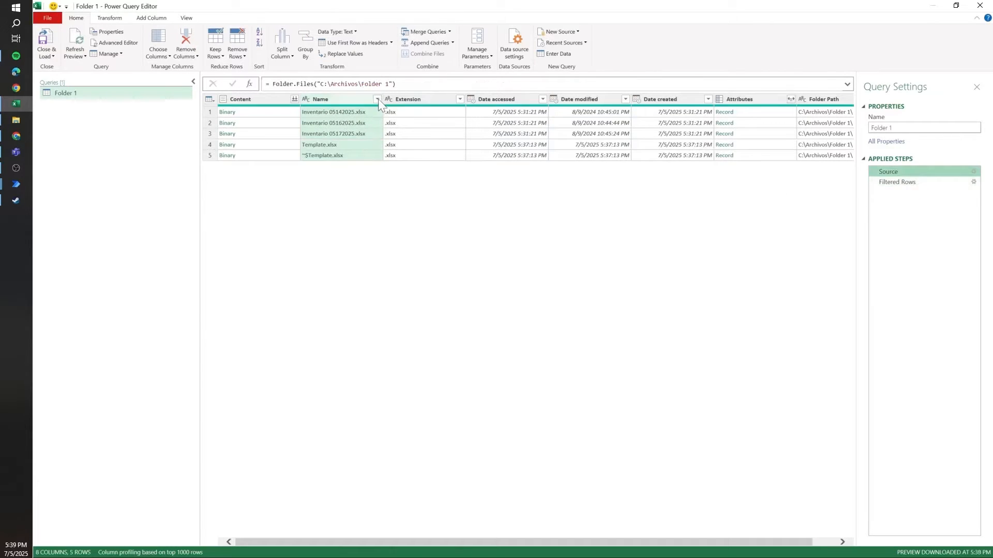
{"action": "left_click", "coordinate": [377, 98]}
{"action": "mouse_move", "coordinate": [298, 183]}
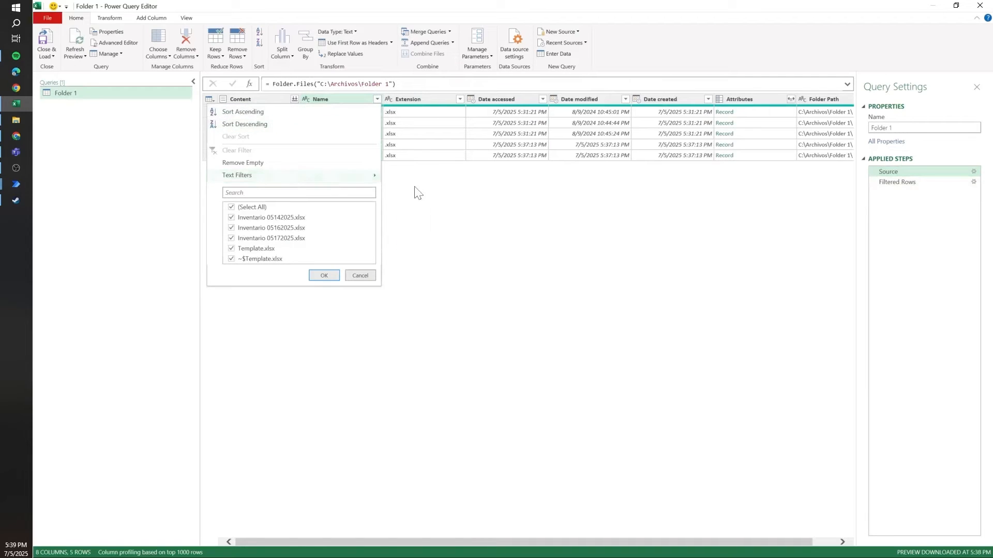
{"action": "left_click", "coordinate": [437, 256]}
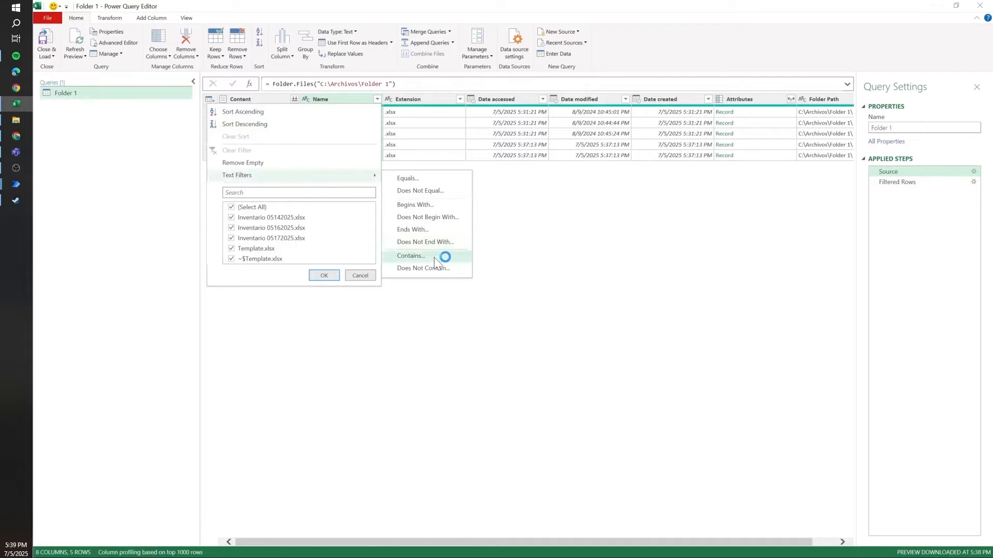
{"action": "left_click", "coordinate": [561, 305]}
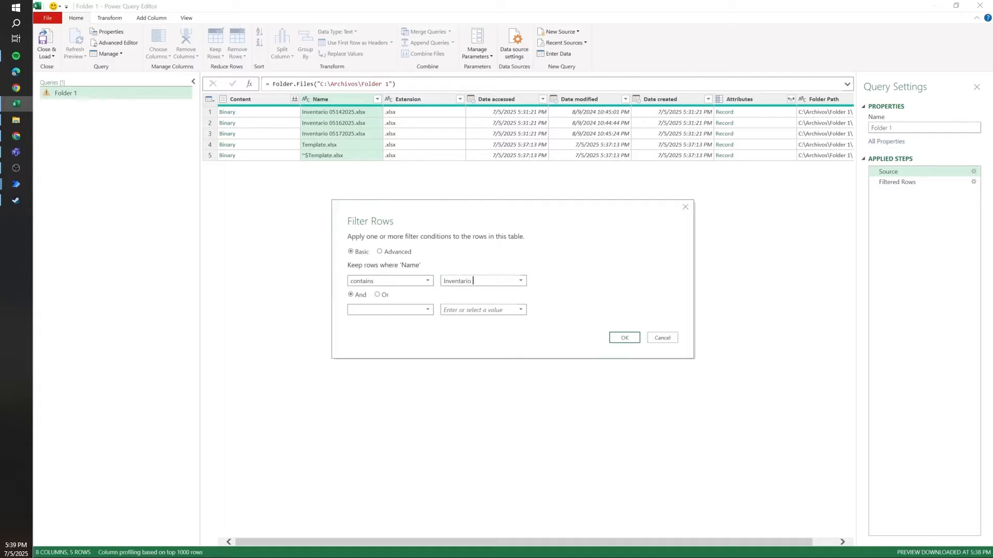
{"action": "left_click", "coordinate": [526, 227]}
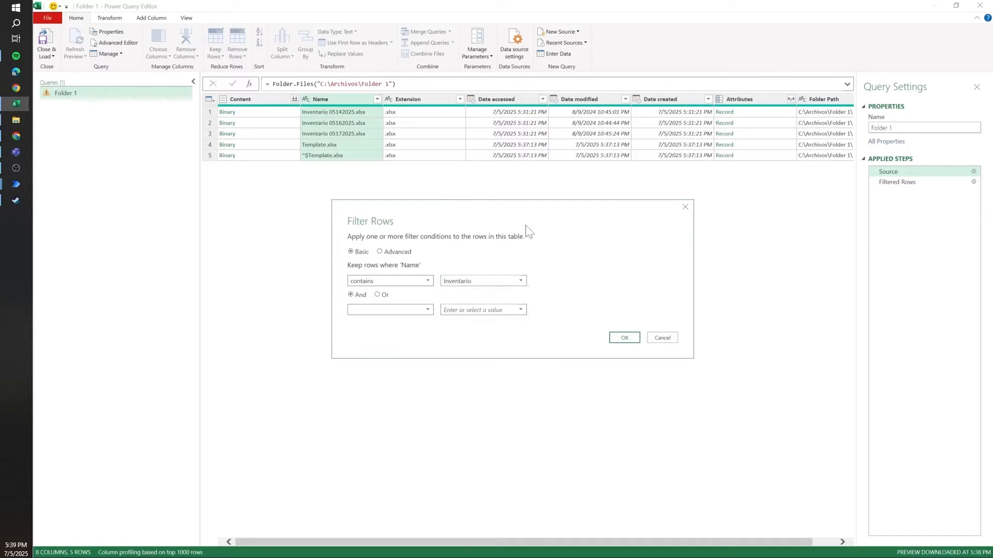
{"action": "left_click", "coordinate": [625, 337]}
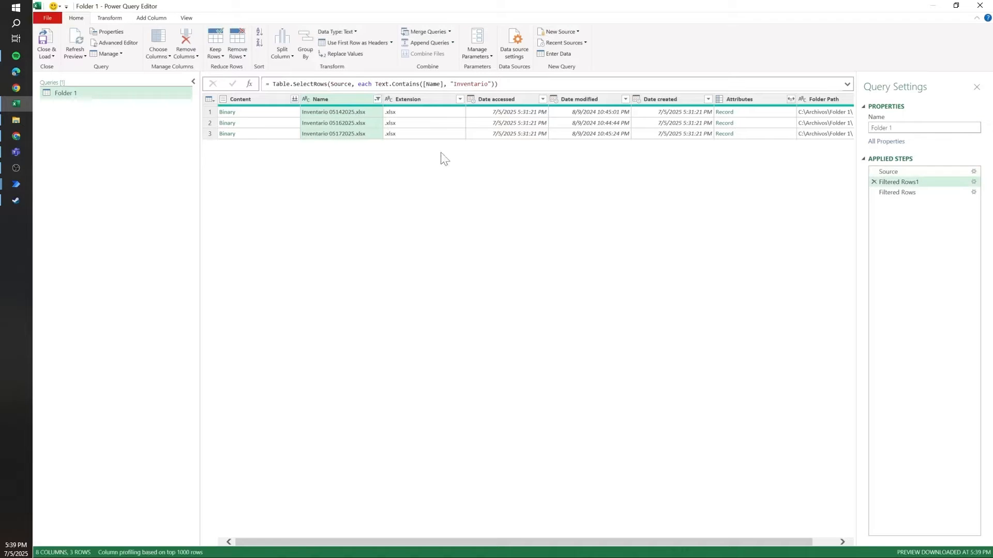
Step: Delete the Filtered Rows step that excludes the template files and combine the remaining files using the Inventario 0806 sheet
{"action": "left_click", "coordinate": [294, 99]}
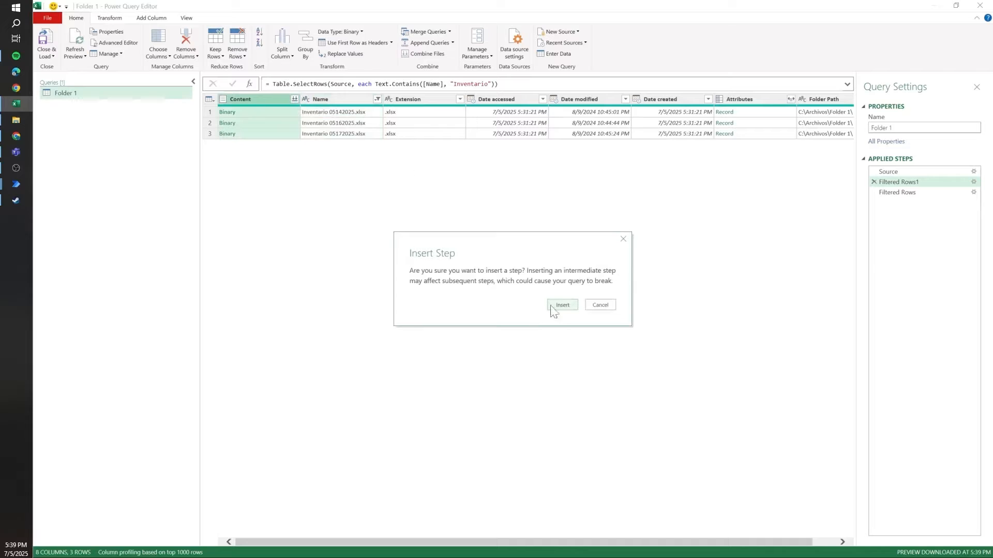
{"action": "left_click", "coordinate": [600, 305]}
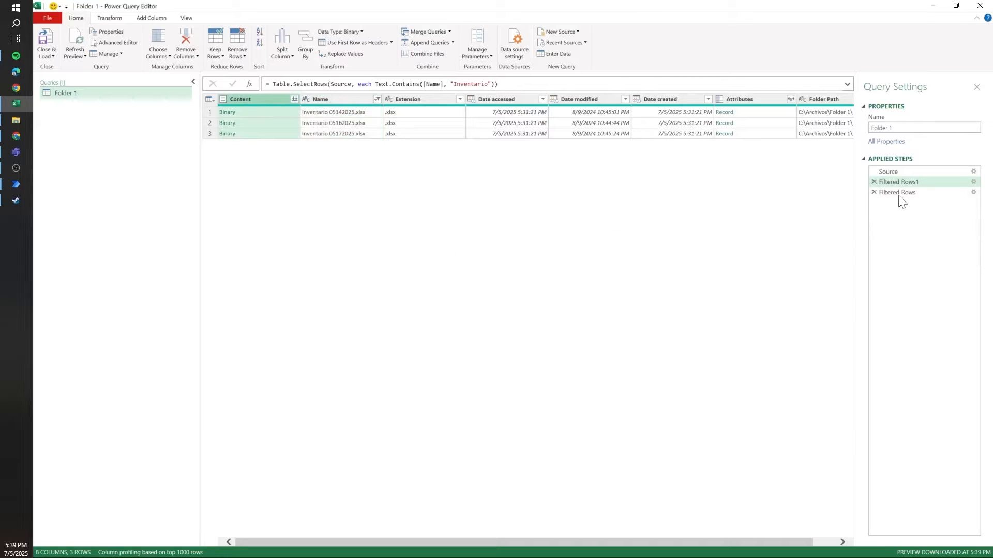
{"action": "left_click", "coordinate": [873, 192]}
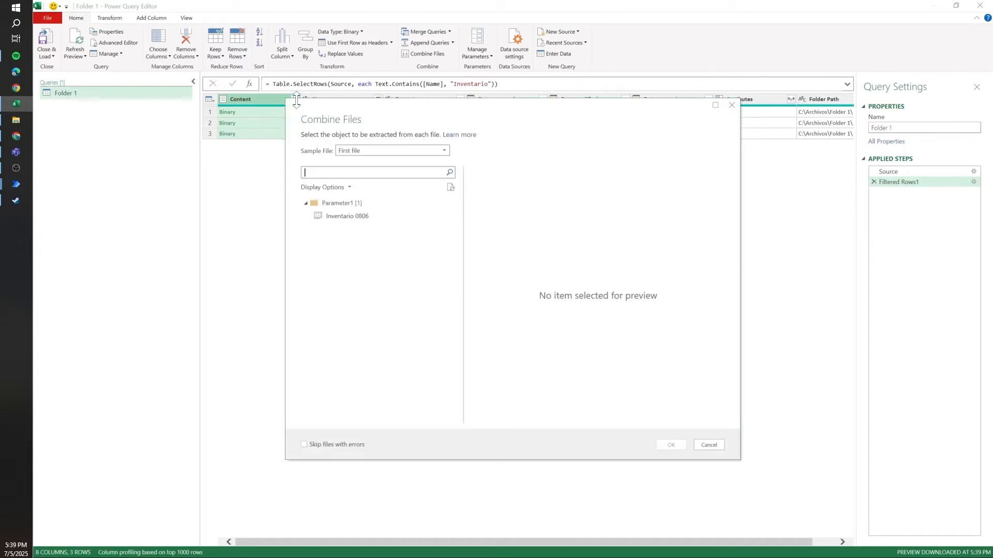
{"action": "left_click", "coordinate": [354, 216]}
{"action": "left_click", "coordinate": [671, 446]}
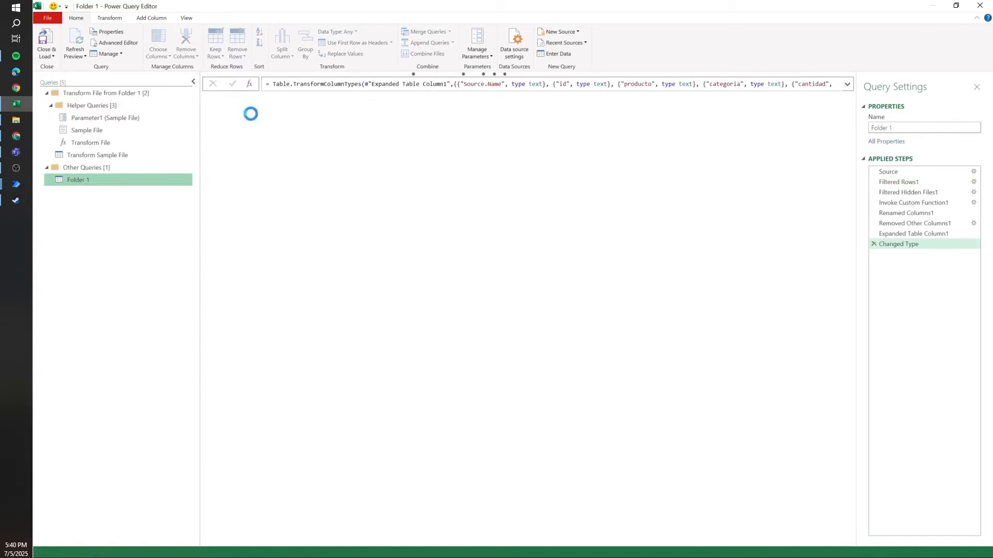
Step: Compare the combined Folder 1 query with Transform Sample File, examining the sheet reference in its Navigation step and its Source step
{"action": "left_click", "coordinate": [129, 155]}
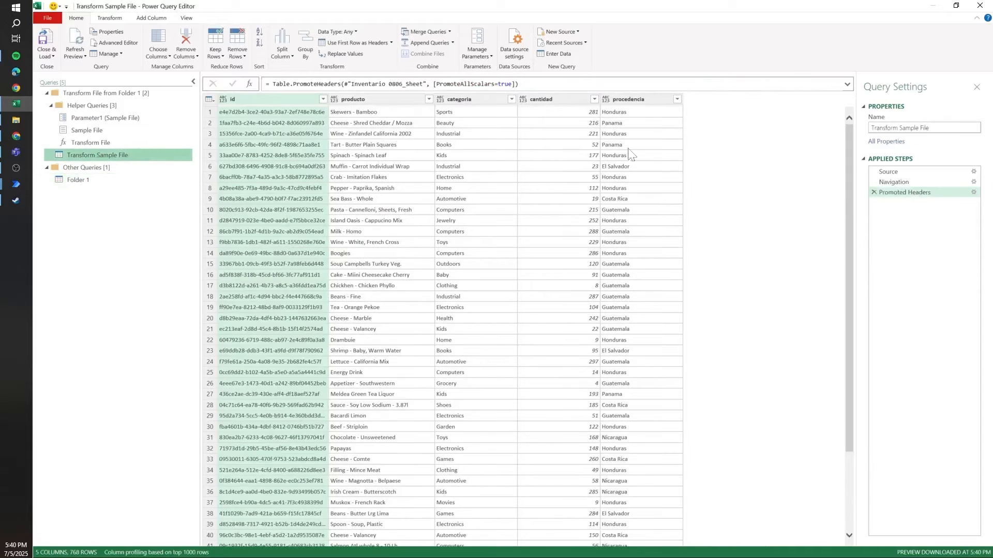
{"action": "left_click", "coordinate": [908, 181]}
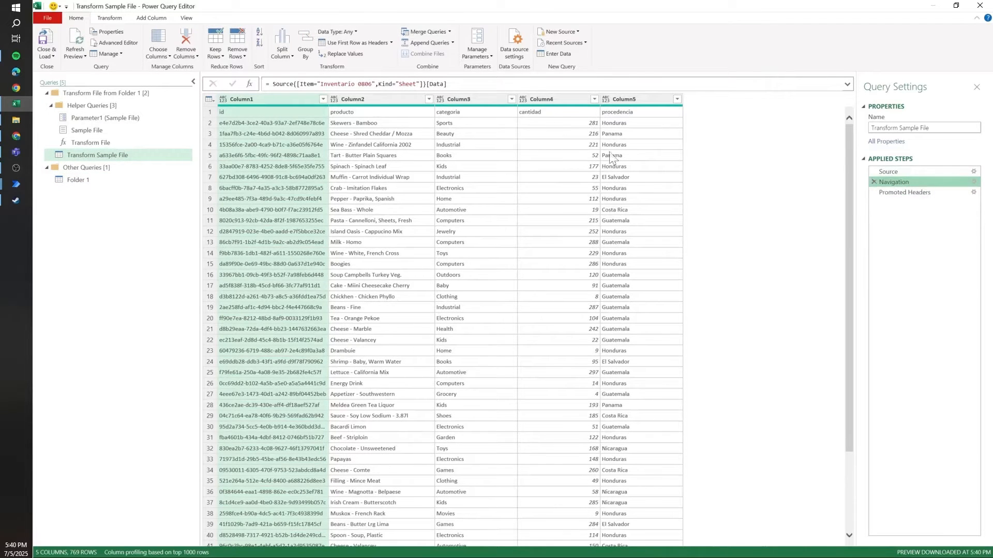
{"action": "left_click", "coordinate": [77, 180]}
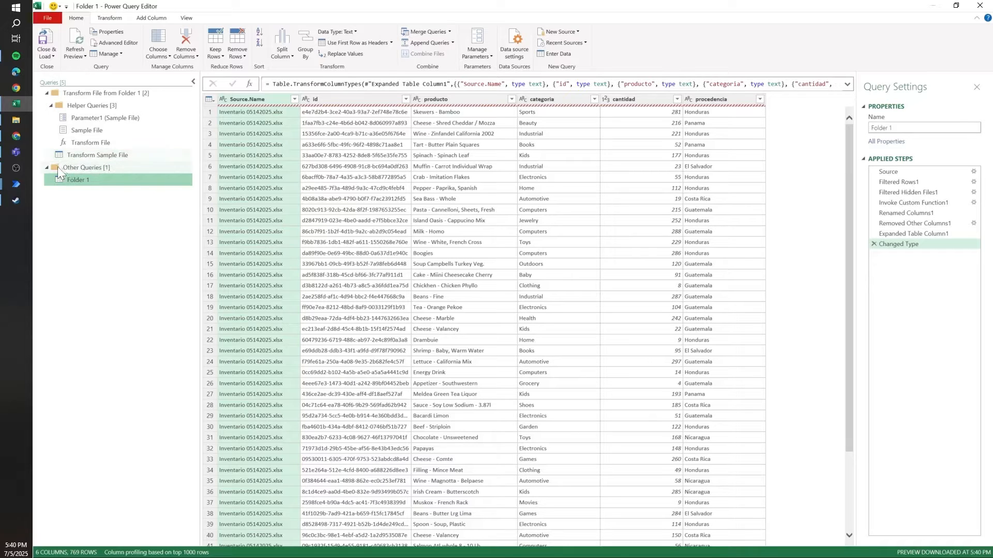
{"action": "left_click", "coordinate": [104, 154]}
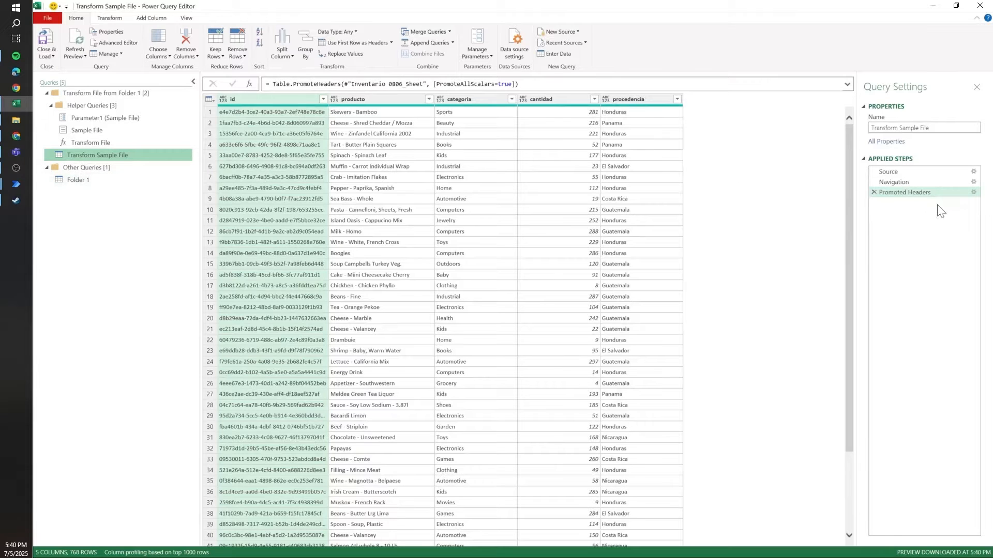
{"action": "left_click", "coordinate": [931, 182]}
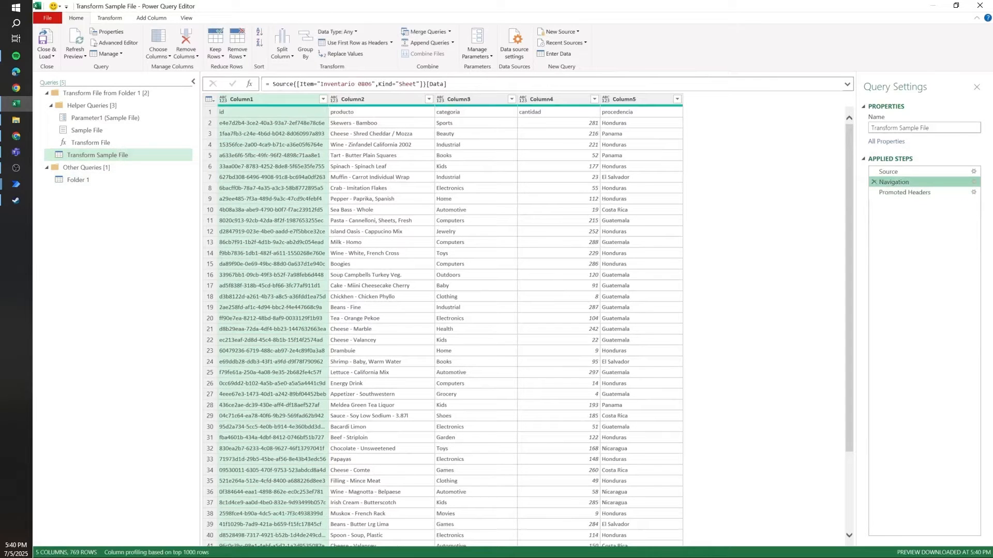
{"action": "left_click_drag", "start_coordinate": [321, 84], "coordinate": [368, 85]}
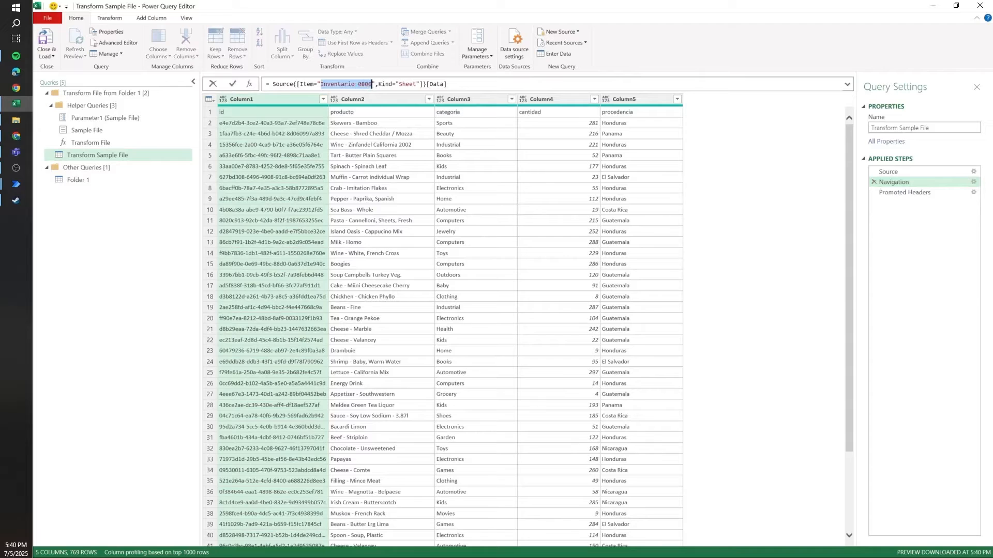
{"action": "left_click", "coordinate": [917, 172]}
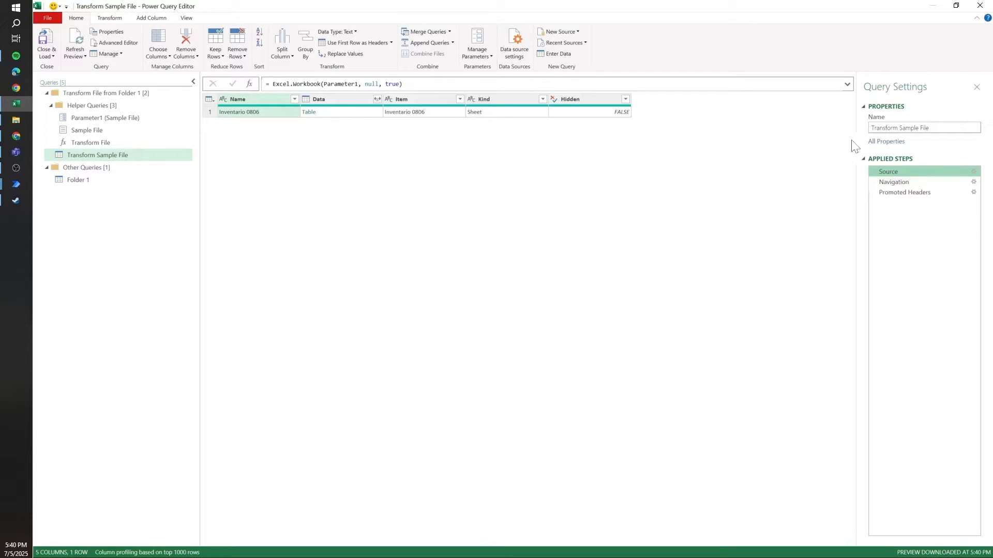
Step: Change the Navigation formula of Transform Sample File to = Source{0}[Data] so it picks the sheet by position, and check Promoted Headers
{"action": "left_click", "coordinate": [926, 182]}
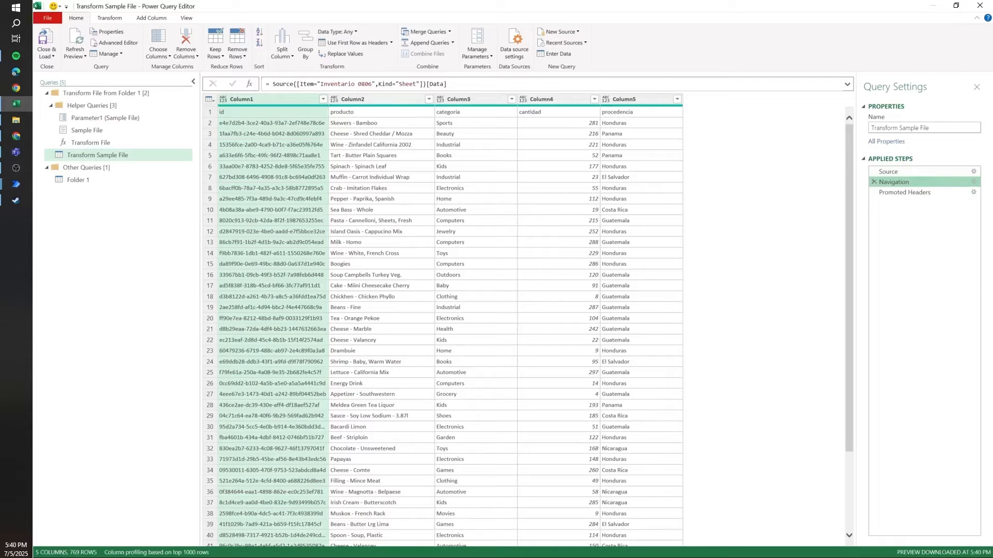
{"action": "left_click_drag", "start_coordinate": [297, 84], "coordinate": [423, 84]}
{"action": "type", "text": "0"}
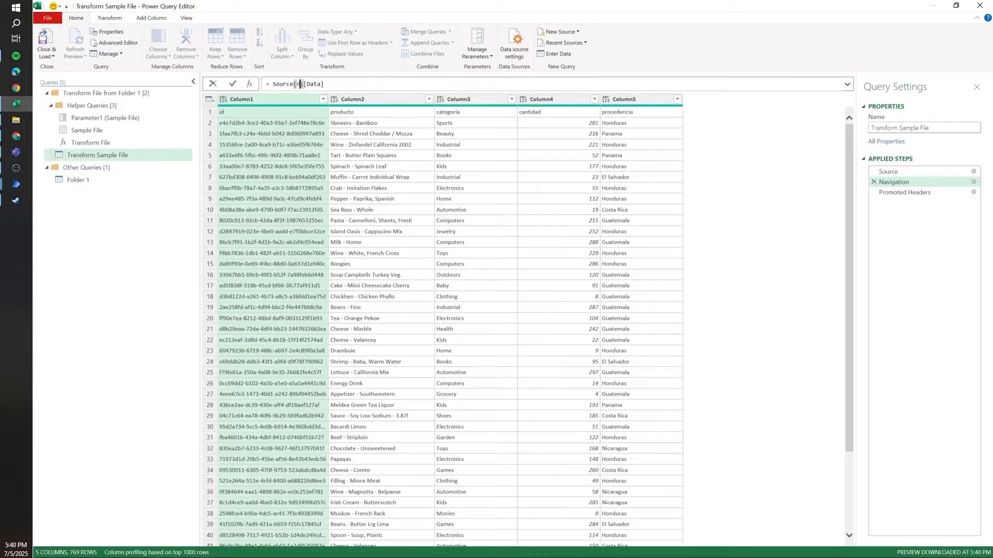
{"action": "left_click_drag", "start_coordinate": [273, 84], "coordinate": [322, 83]}
{"action": "left_click", "coordinate": [924, 193]}
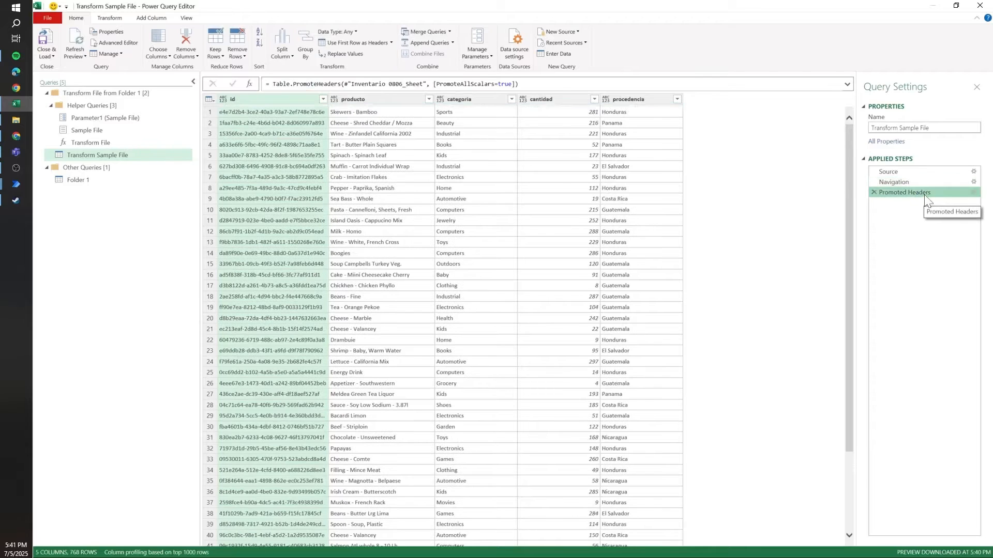
Step: Check the combined Folder 1 data and review the Navigation and Source steps of Transform Sample File
{"action": "left_click", "coordinate": [100, 179]}
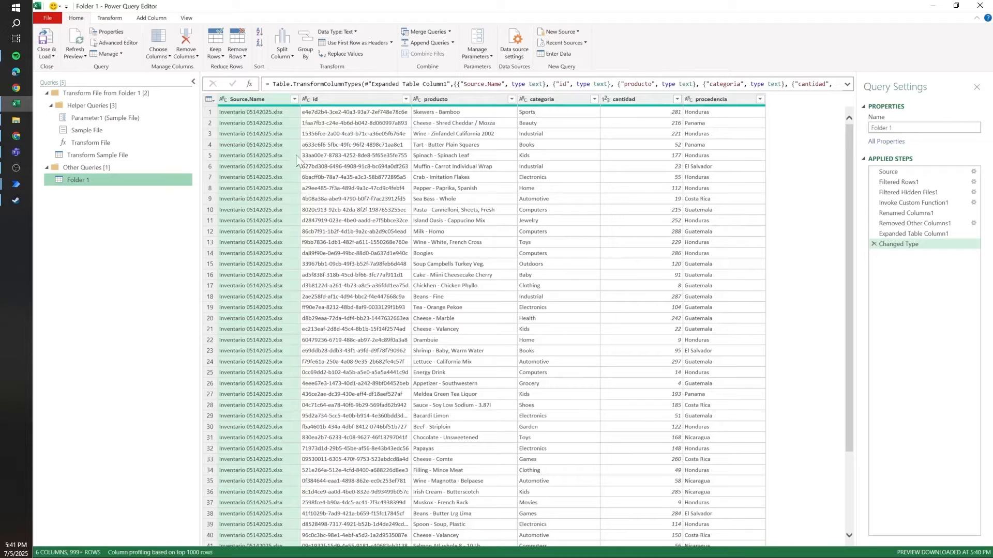
{"action": "left_click", "coordinate": [98, 155]}
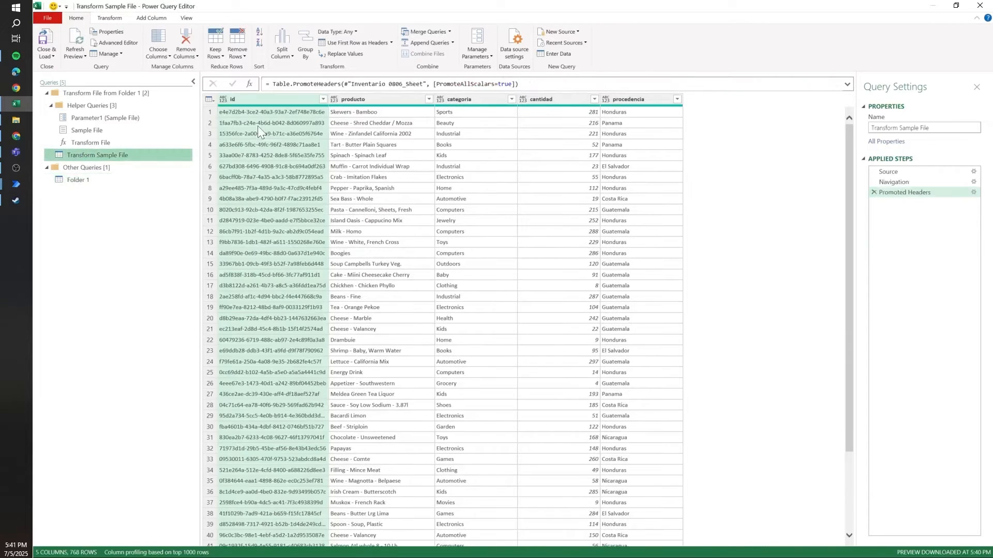
{"action": "left_click", "coordinate": [900, 182]}
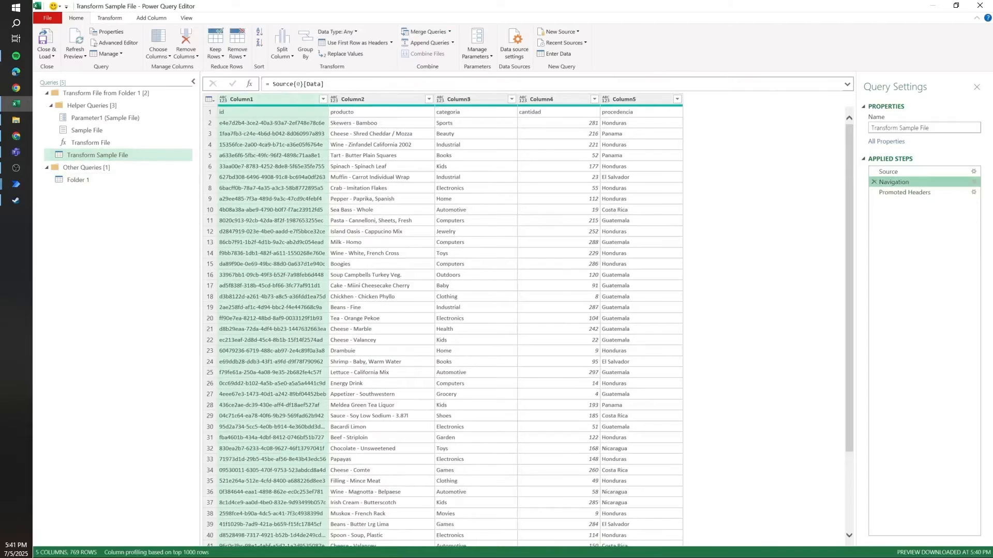
{"action": "left_click", "coordinate": [919, 172]}
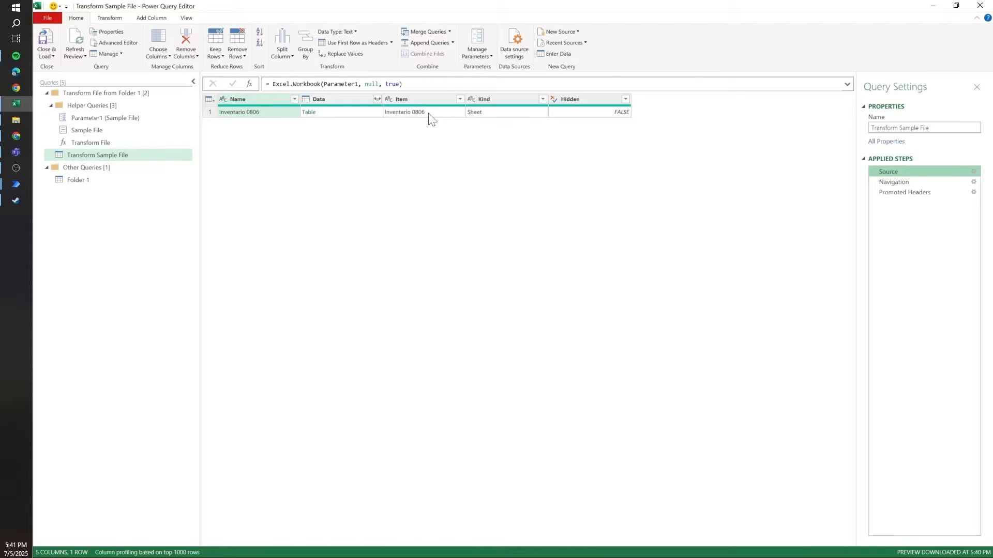
Step: Check the Navigation and Promoted Headers steps of Transform Sample File and rename the Folder 1 query to Appended Files
{"action": "left_click", "coordinate": [920, 181]}
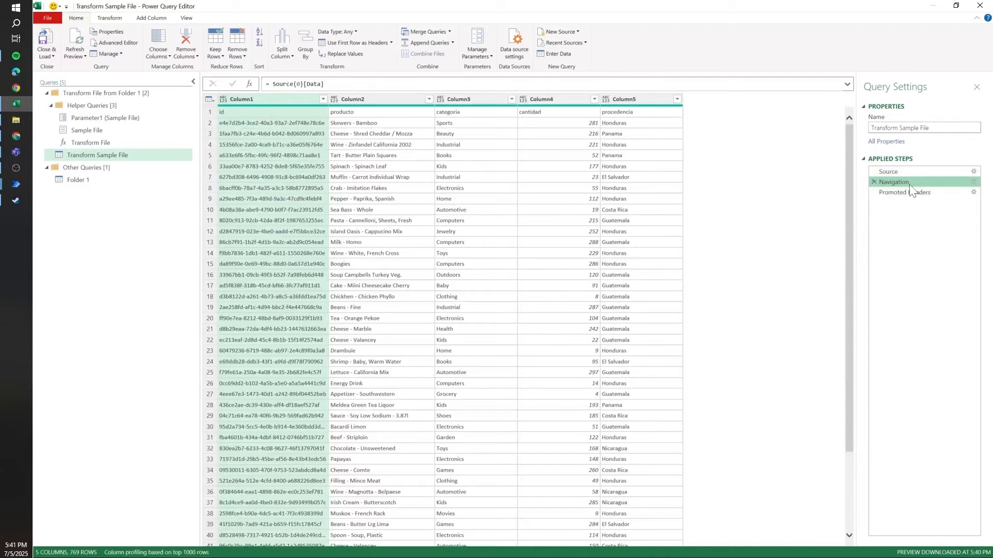
{"action": "left_click", "coordinate": [923, 193]}
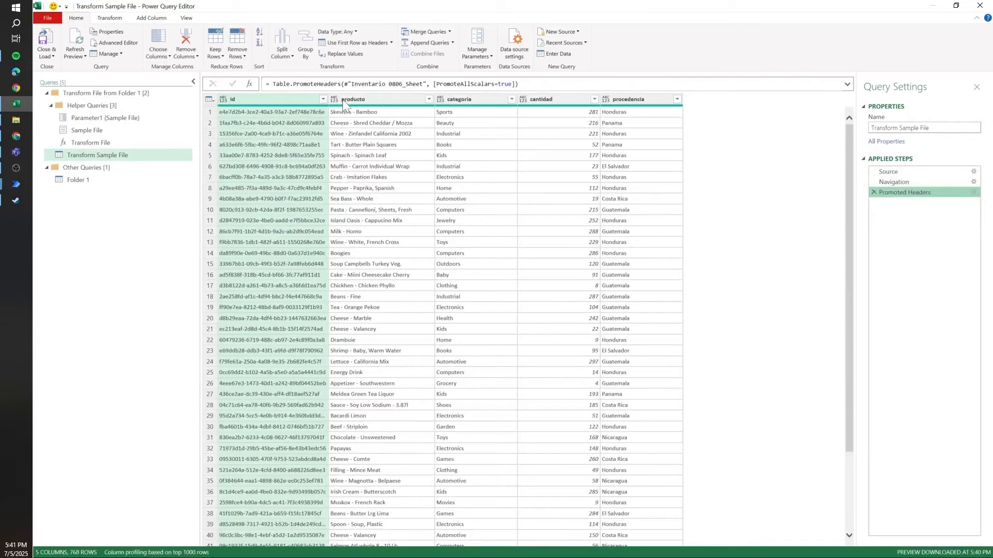
{"action": "left_click", "coordinate": [96, 183]}
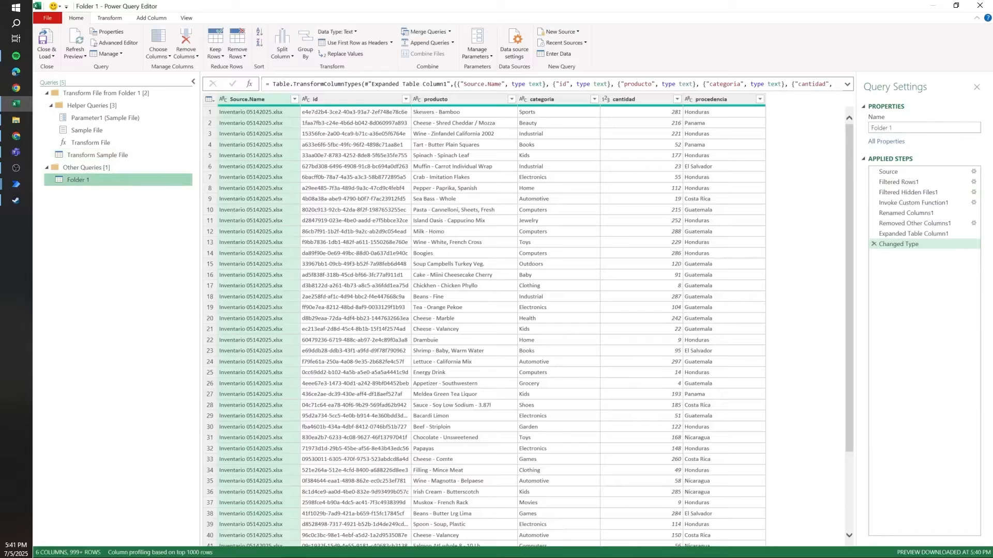
{"action": "left_click", "coordinate": [911, 127]}
{"action": "type", "text": "Appended"}
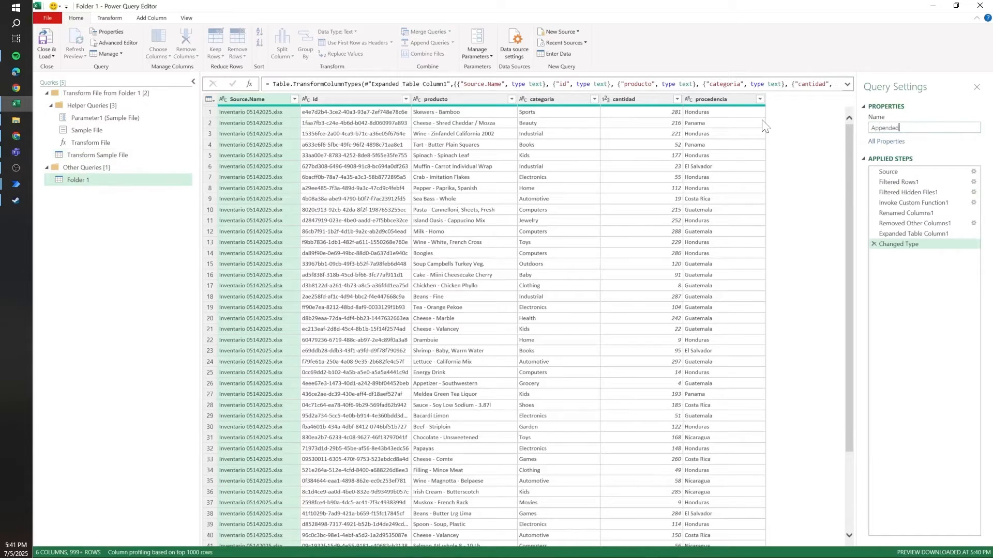
{"action": "type", "text": " Files"}
{"action": "key", "text": "Return"}
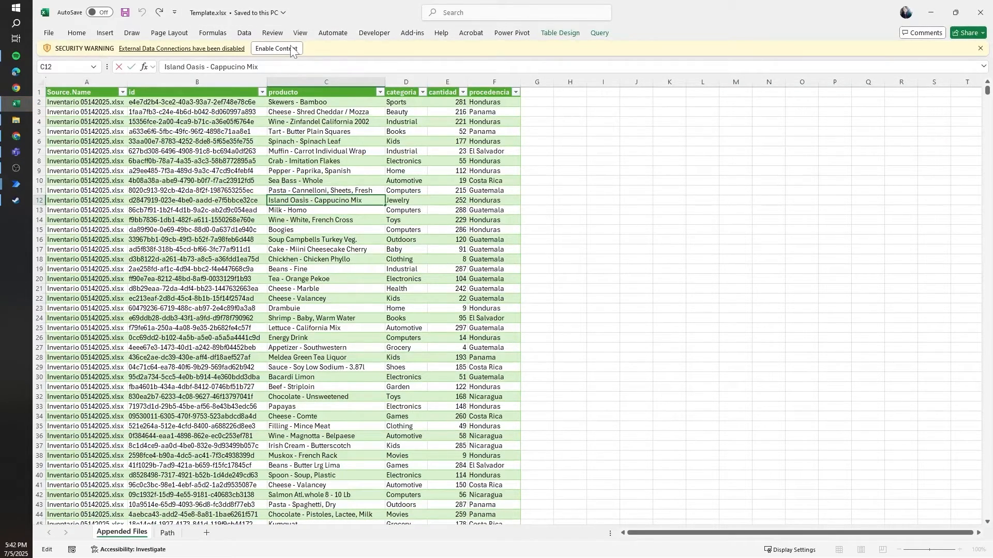
Step: Enable the workbook's external data connections and check which source files are listed in the Source.Name column's filter
{"action": "left_click", "coordinate": [274, 180]}
{"action": "left_click", "coordinate": [276, 48]}
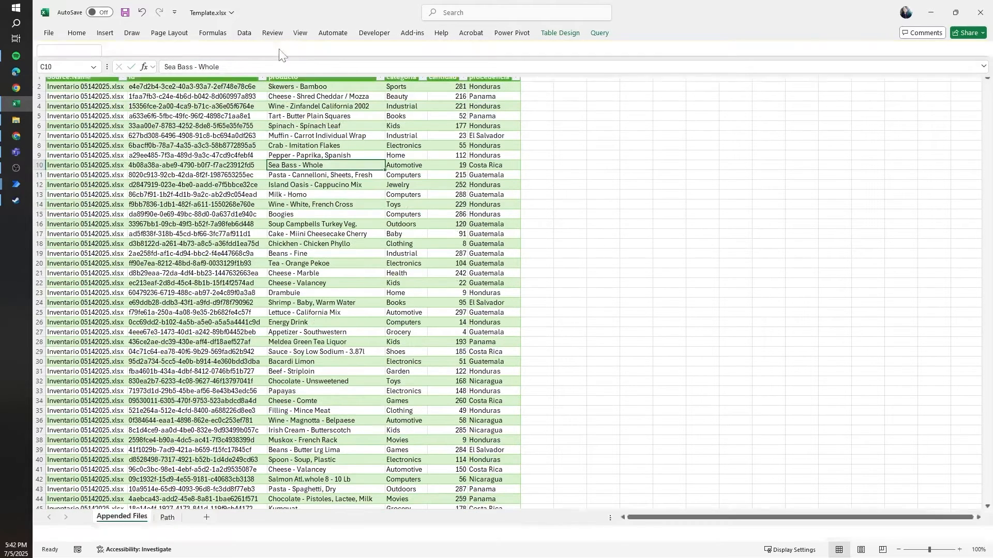
{"action": "left_click", "coordinate": [123, 77]}
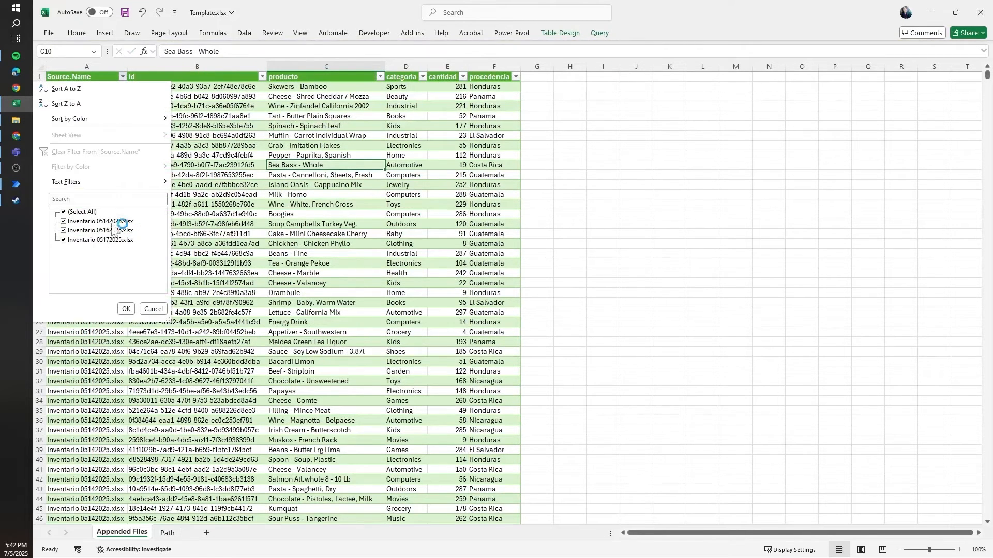
{"action": "left_click", "coordinate": [322, 213]}
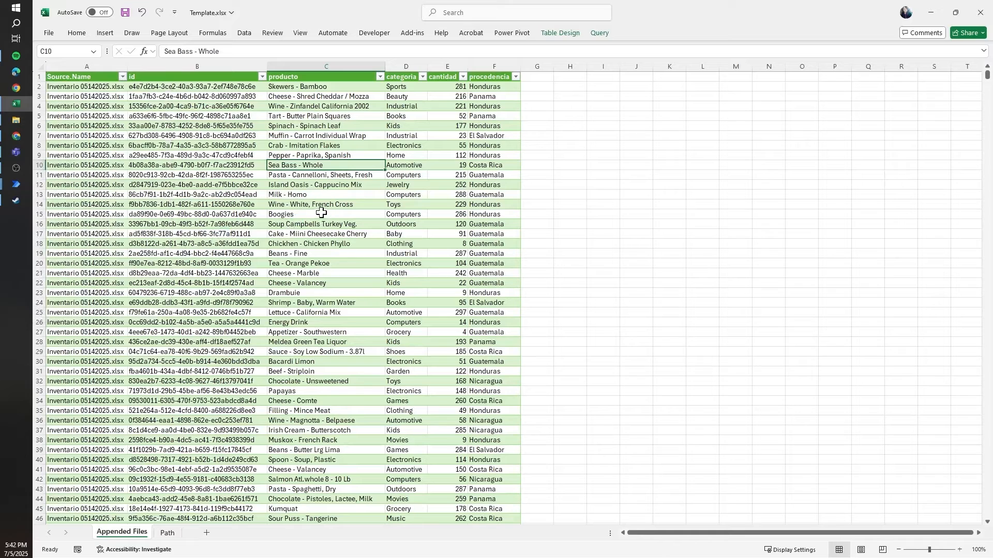
{"action": "left_click", "coordinate": [407, 185]}
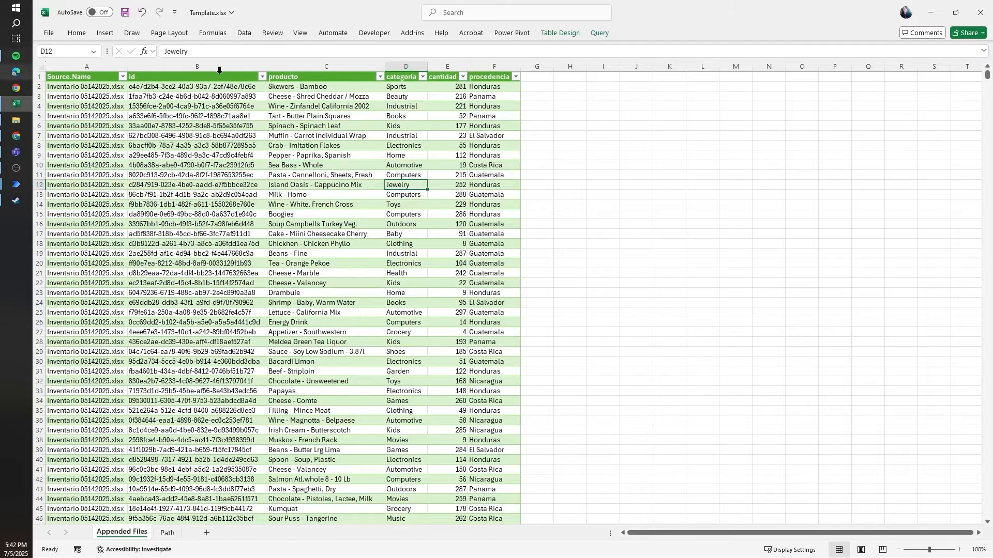
Step: Load the file path table on the Path sheet into Power Query as a new query
{"action": "left_click", "coordinate": [167, 533]}
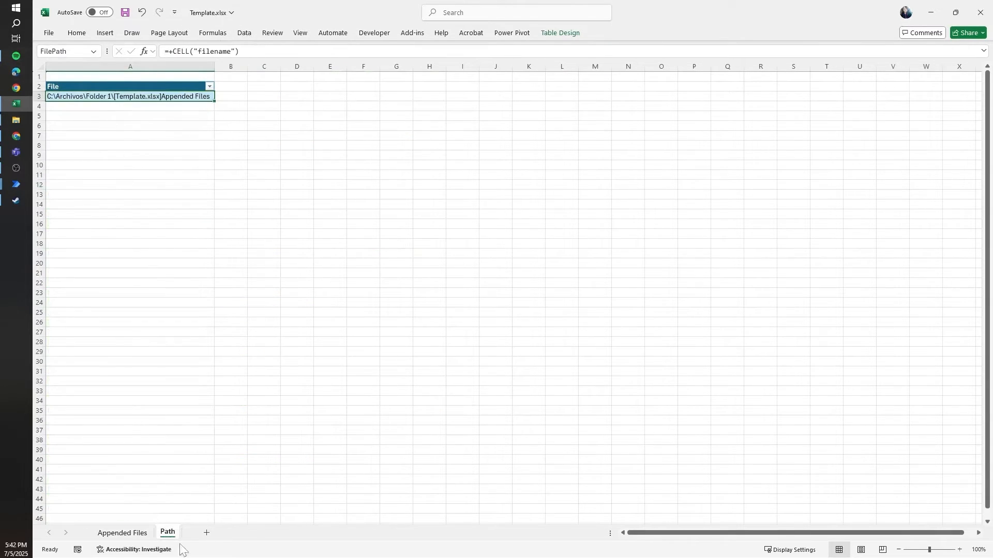
{"action": "left_click", "coordinate": [245, 34]}
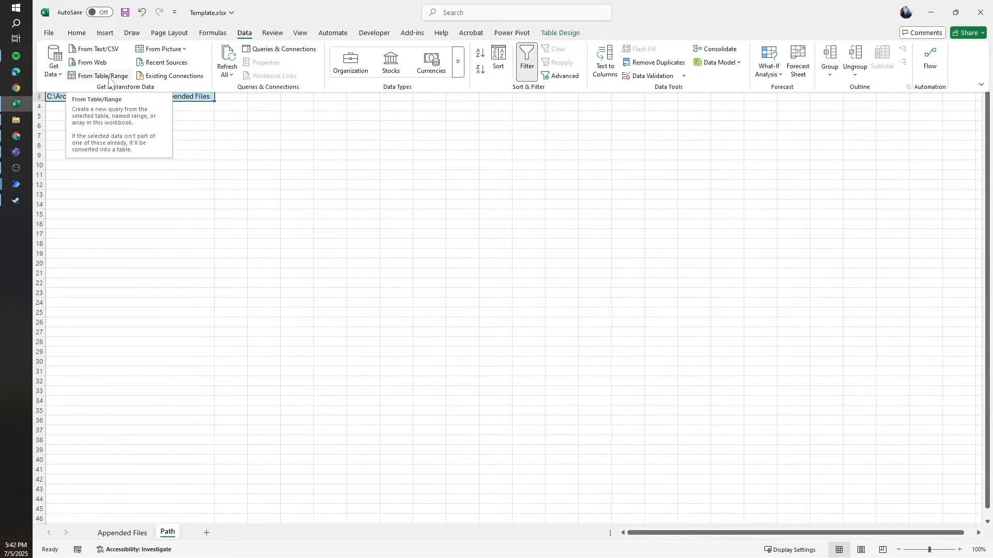
{"action": "left_click", "coordinate": [119, 77]}
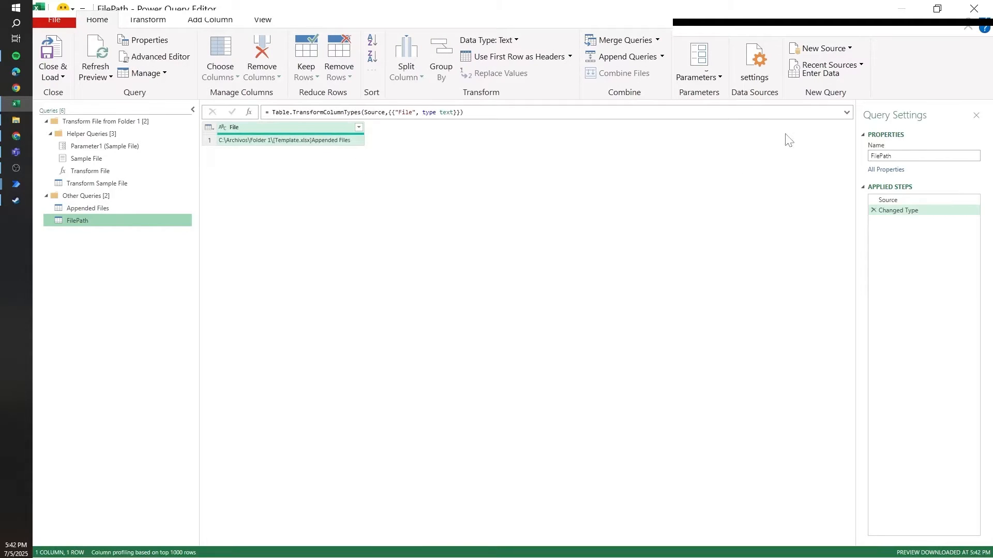
Step: Drill down into the single File value of the FilePath query and examine the [File] reference in its formula
{"action": "left_click", "coordinate": [331, 144]}
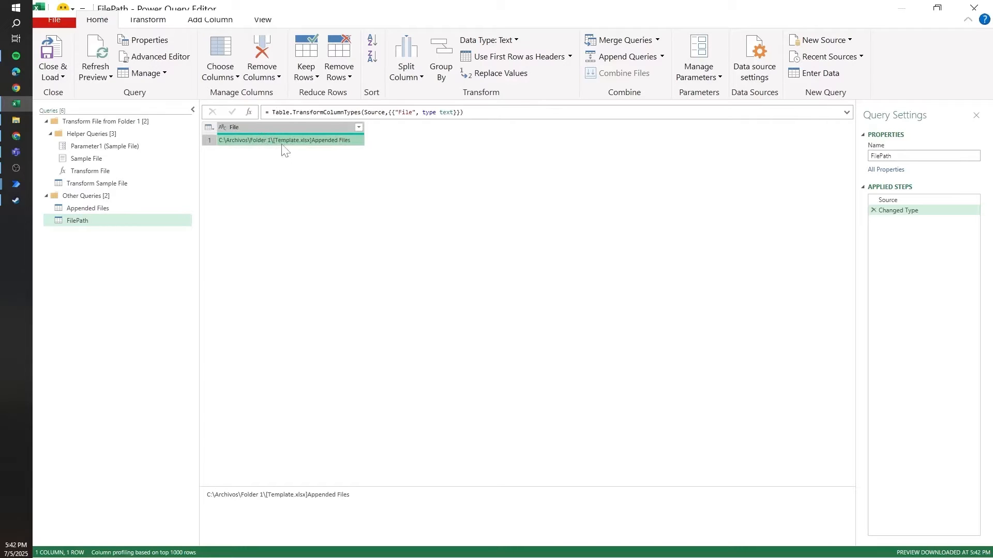
{"action": "right_click", "coordinate": [330, 144]}
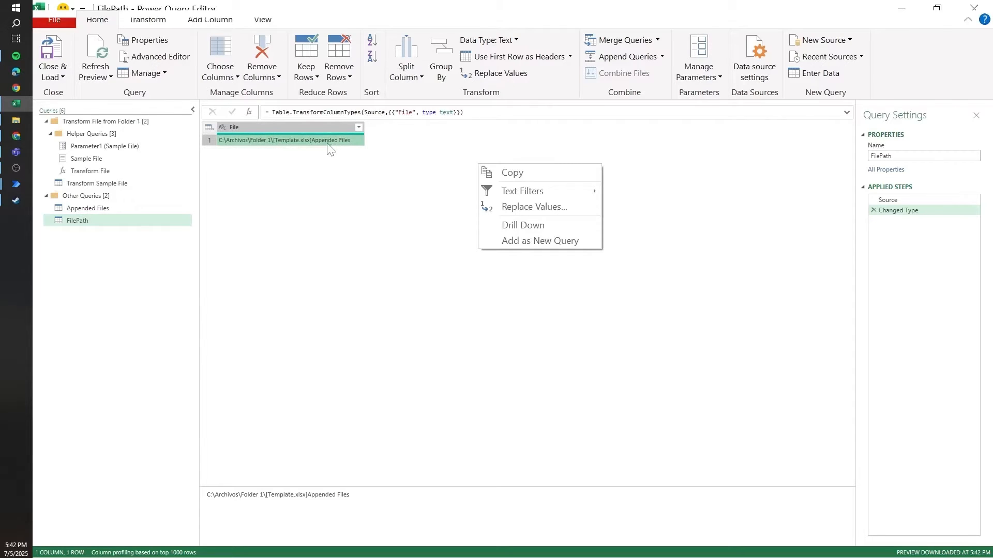
{"action": "left_click", "coordinate": [541, 225]}
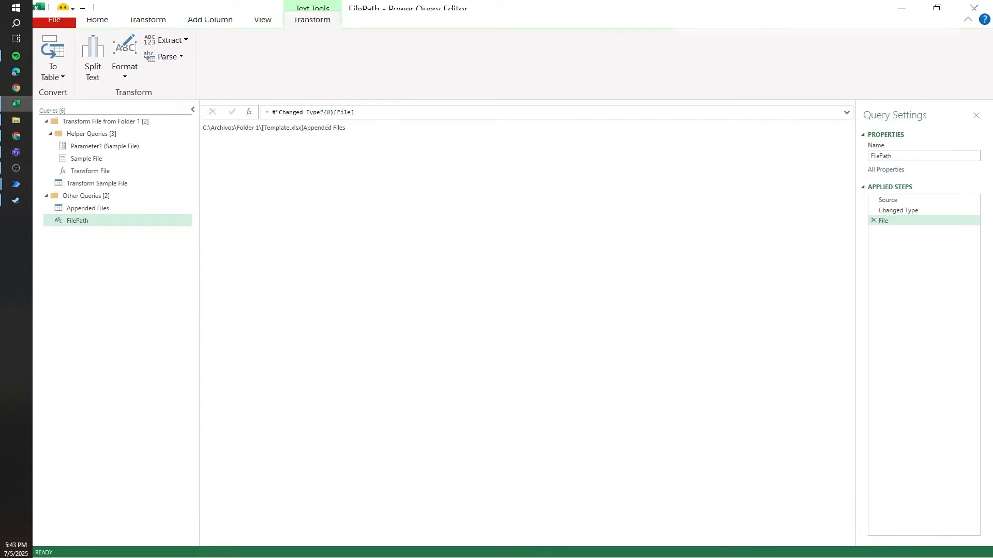
{"action": "left_click", "coordinate": [329, 112]}
{"action": "left_click", "coordinate": [354, 112]}
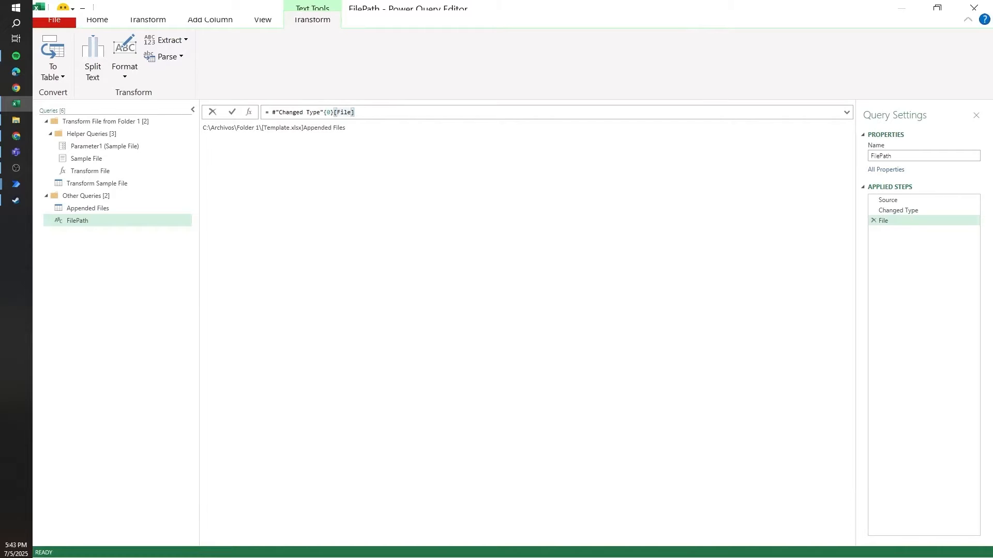
{"action": "left_click_drag", "start_coordinate": [354, 112], "coordinate": [334, 112]}
Step: Insert a step after Changed Type that extracts the File text before the delimiter \, scanning from the end of the input
{"action": "left_click", "coordinate": [905, 212]}
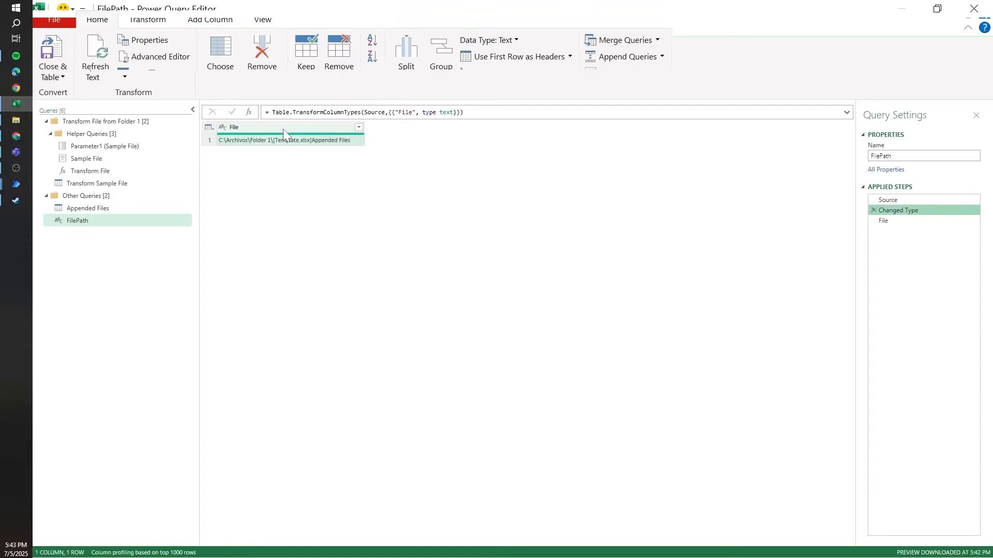
{"action": "left_click", "coordinate": [283, 129]}
{"action": "left_click", "coordinate": [155, 23]}
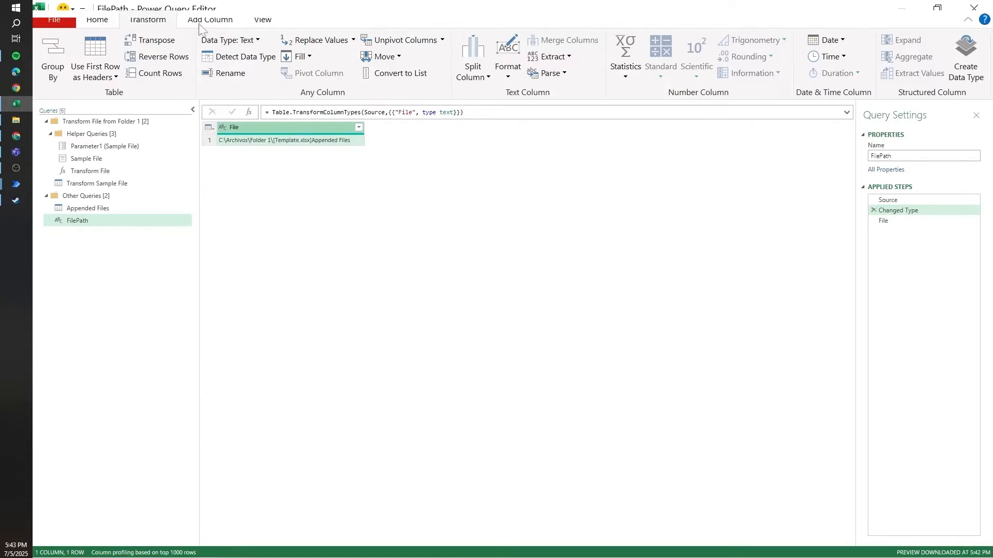
{"action": "left_click", "coordinate": [558, 57]}
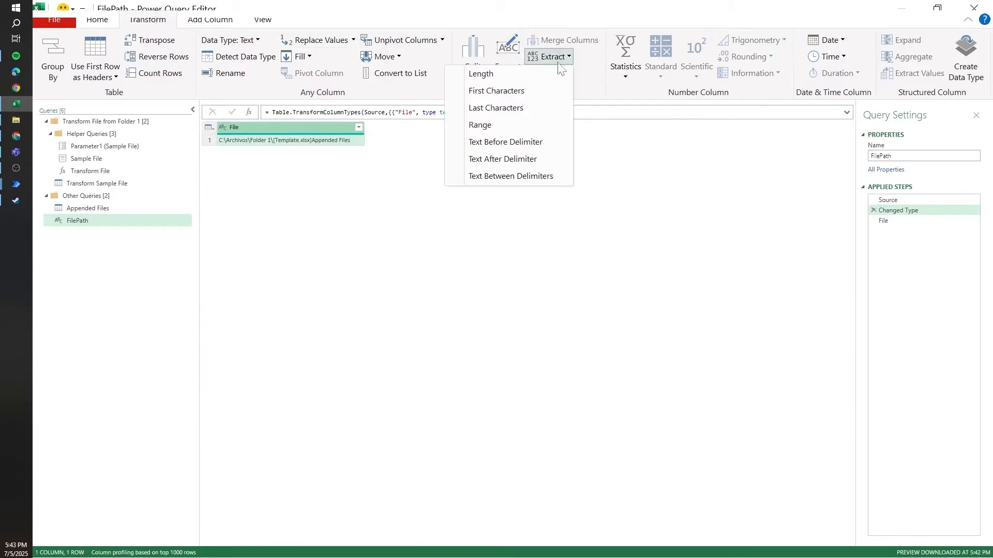
{"action": "left_click", "coordinate": [531, 142]}
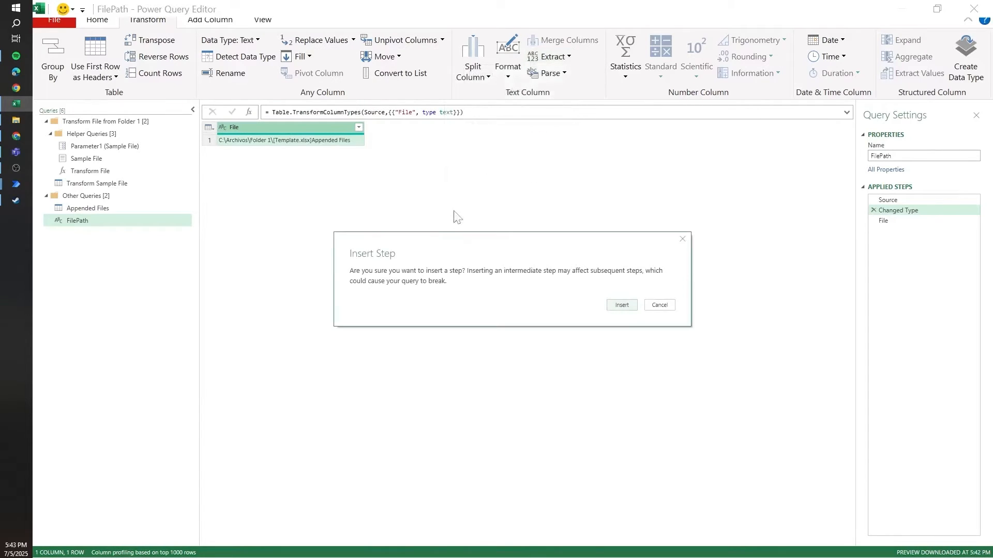
{"action": "left_click", "coordinate": [634, 307]}
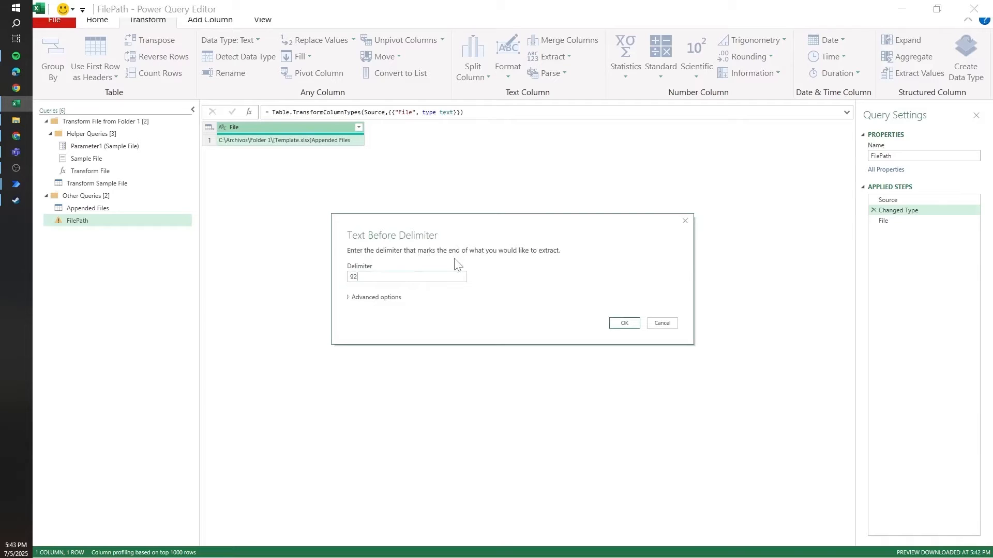
{"action": "type", "text": "\\"}
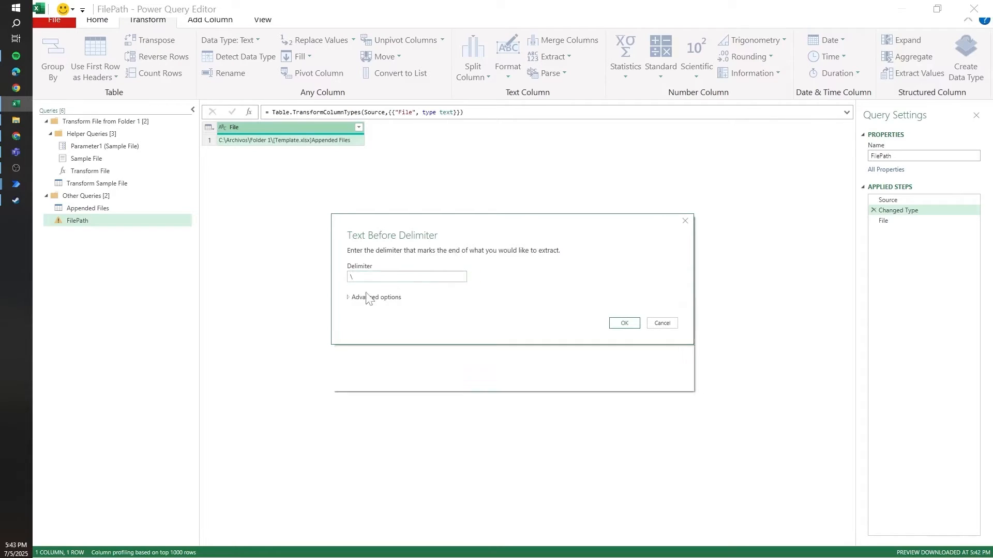
{"action": "left_click", "coordinate": [368, 298]}
{"action": "left_click", "coordinate": [406, 318]}
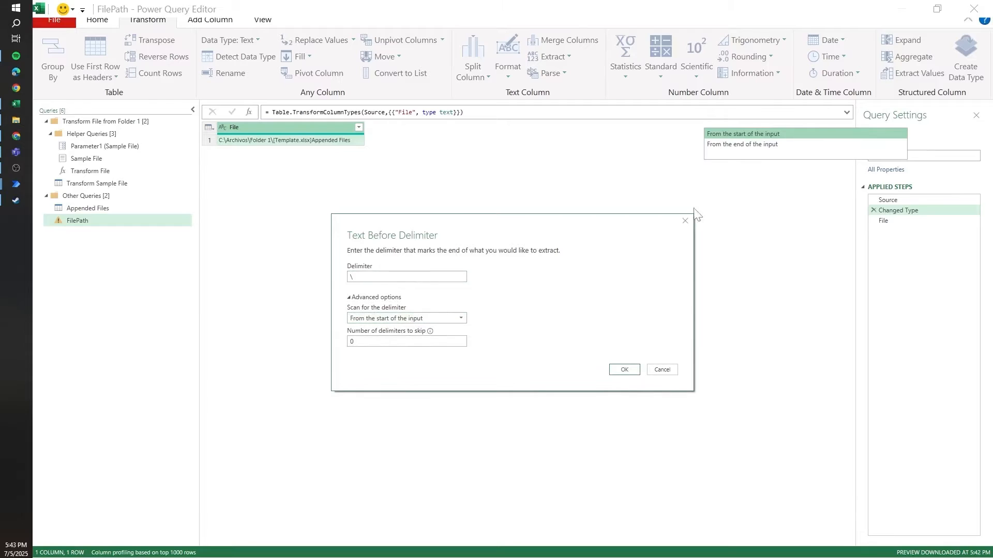
{"action": "left_click", "coordinate": [753, 147]}
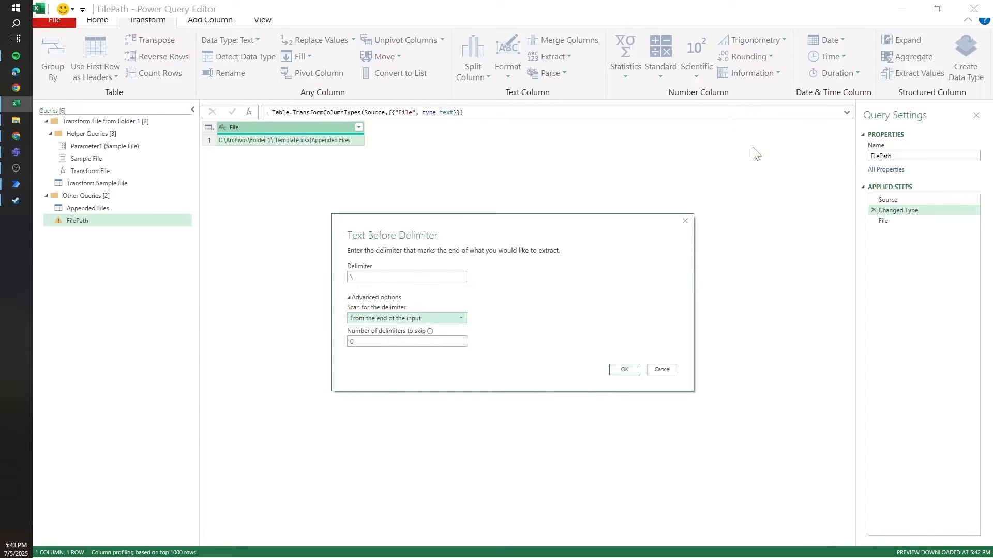
{"action": "left_click", "coordinate": [624, 370]}
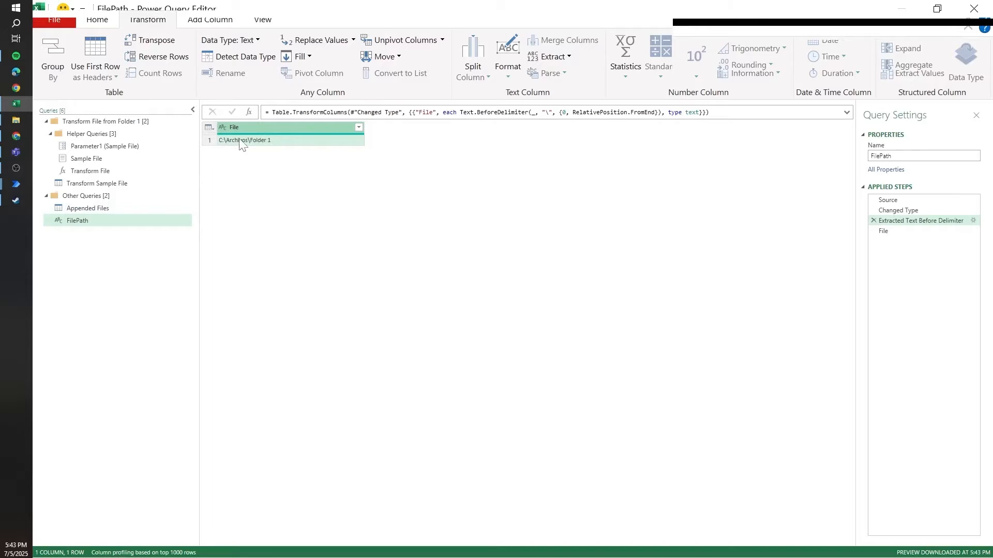
Step: Copy the FilePath query's step definitions, from Source to File, out of the Advanced Editor into a new Notepad document
{"action": "left_click", "coordinate": [884, 231]}
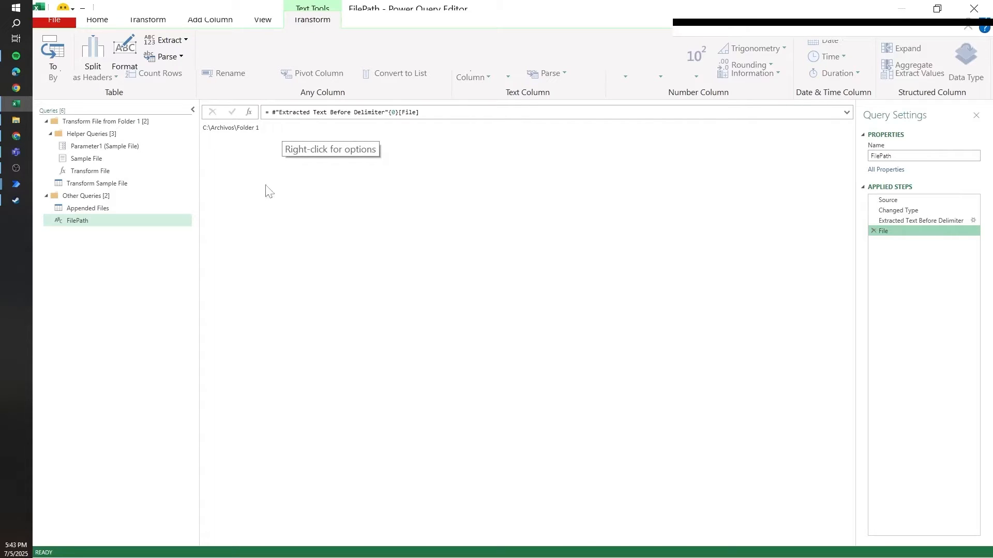
{"action": "left_click", "coordinate": [100, 23]}
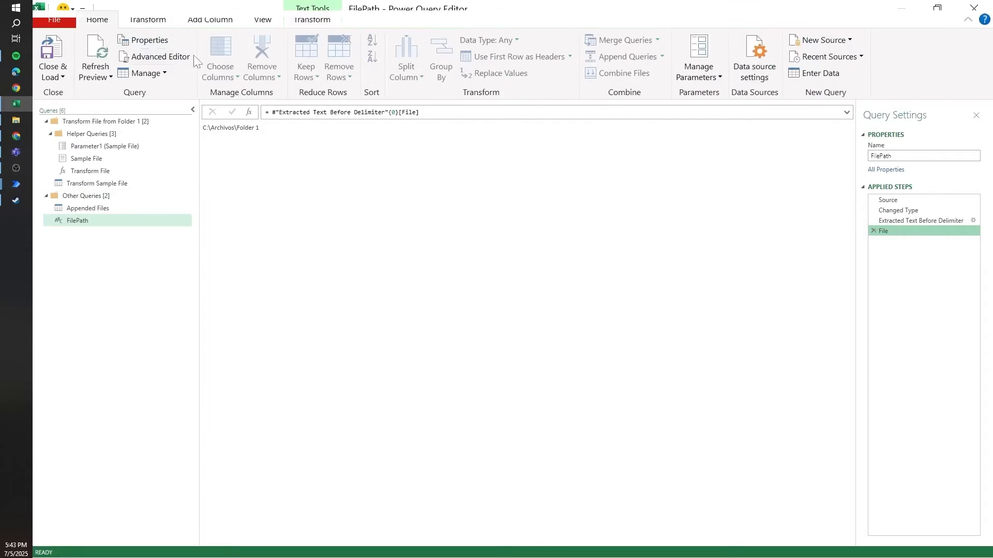
{"action": "left_click", "coordinate": [154, 56]}
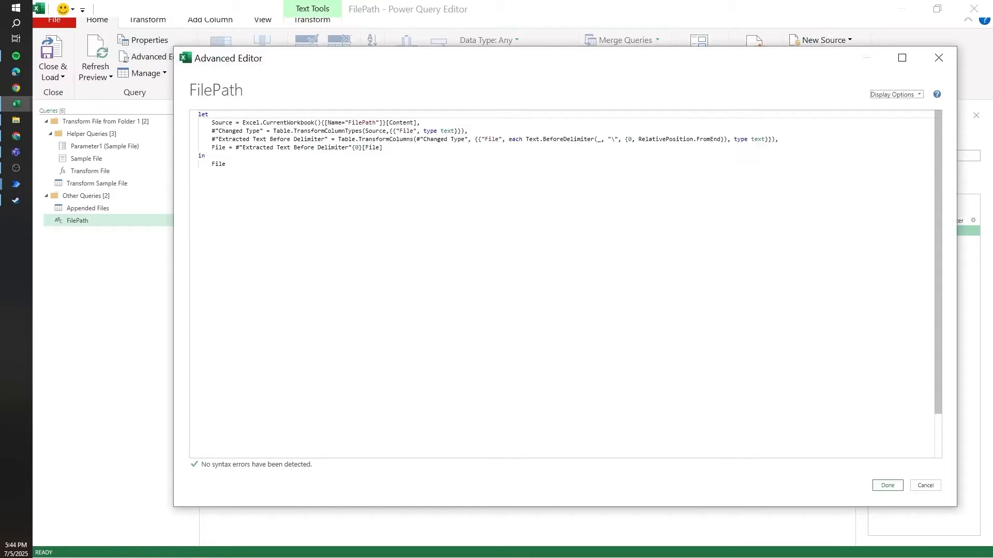
{"action": "left_click_drag", "start_coordinate": [382, 147], "coordinate": [196, 124]}
{"action": "key", "text": "ctrl+c"}
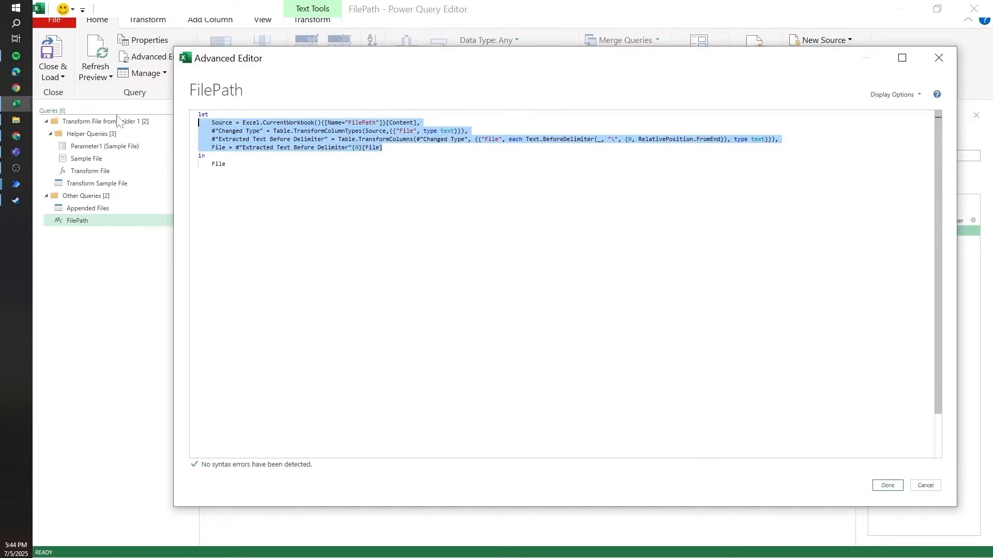
{"action": "left_click", "coordinate": [17, 23]}
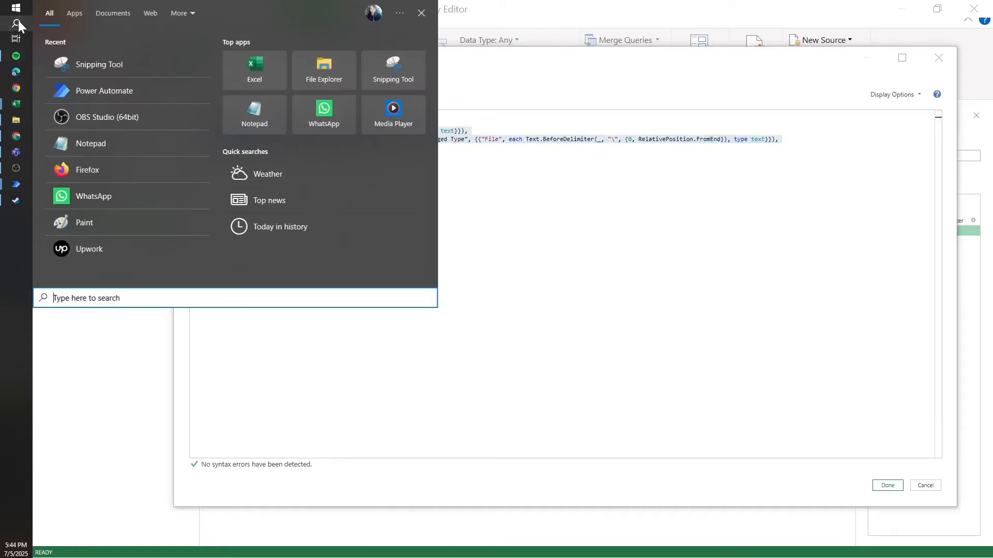
{"action": "type", "text": "no"}
{"action": "key", "text": "Return"}
{"action": "key", "text": "ctrl+v"}
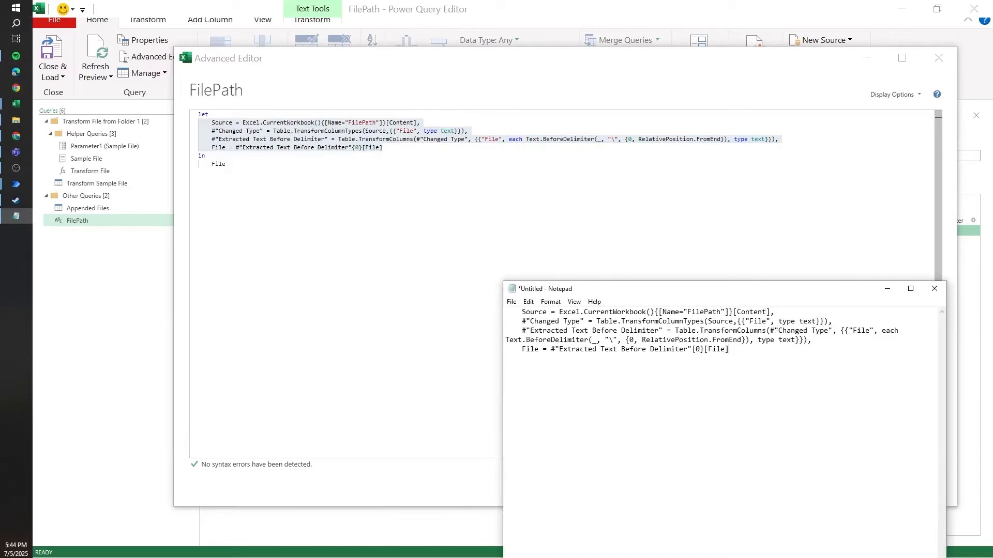
{"action": "key", "text": "ctrl+plus"}
{"action": "key", "text": "ctrl+plus"}
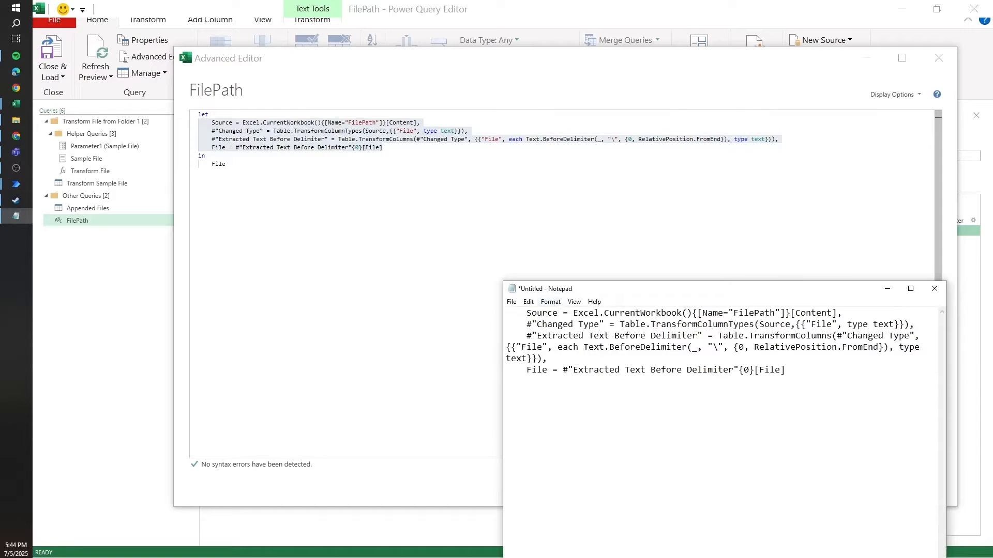
Step: Delete the #"Changed Type" line from the copied query code in Notepad and return to the FilePath query's Advanced Editor
{"action": "left_click_drag", "start_coordinate": [507, 324], "coordinate": [910, 324]}
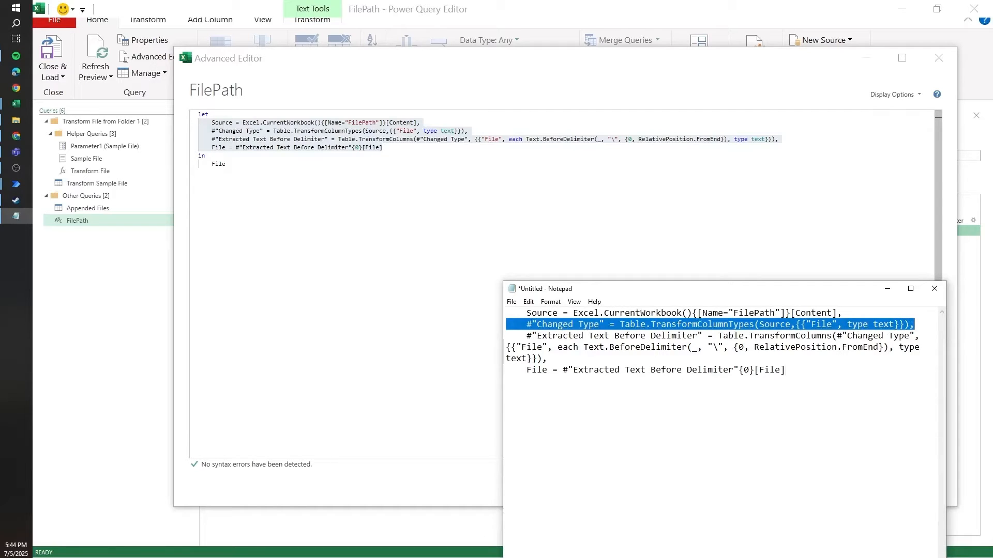
{"action": "key", "text": "Delete"}
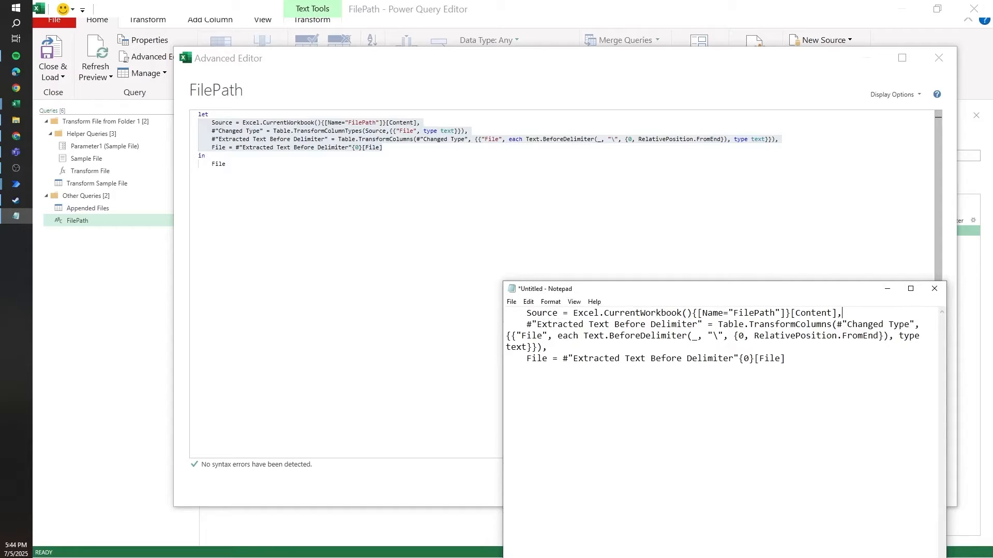
{"action": "left_click", "coordinate": [242, 122]}
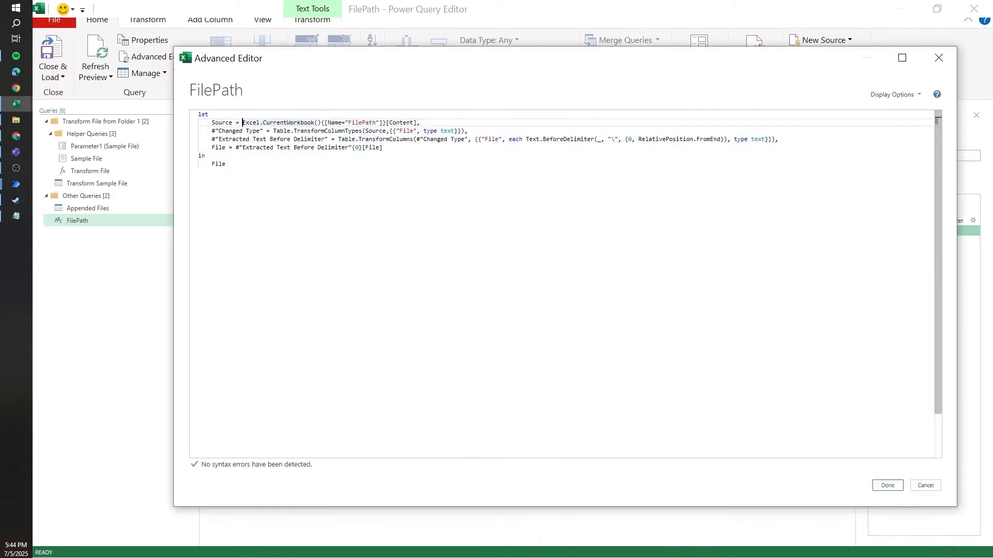
Step: Nest Excel.CurrentWorkbook(){[Name="FilePath"]}[Content] directly inside FilePath's Table.TransformColumns call, removing the separate Source and Changed Type lines
{"action": "left_click_drag", "start_coordinate": [242, 123], "coordinate": [418, 123]}
{"action": "key", "text": "ctrl+c"}
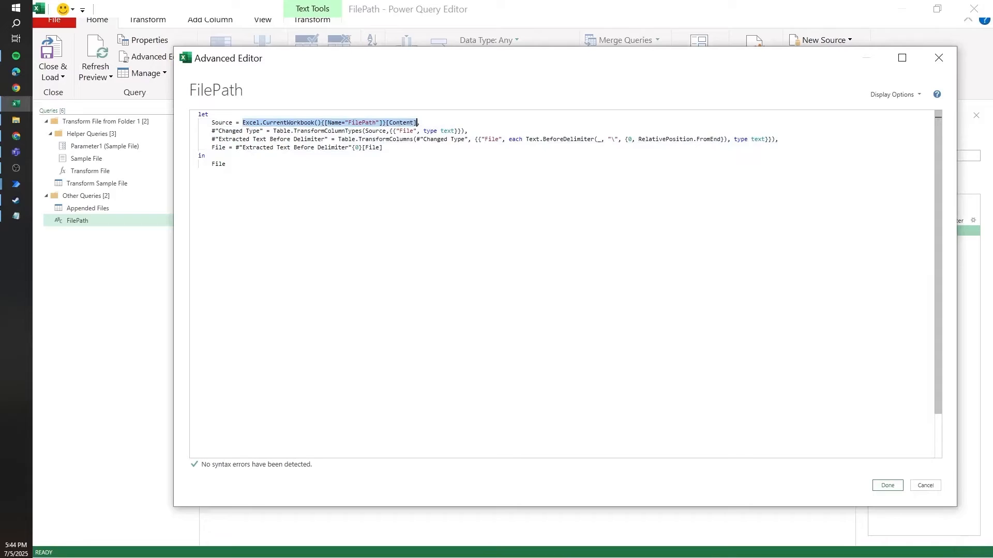
{"action": "key", "text": "Delete"}
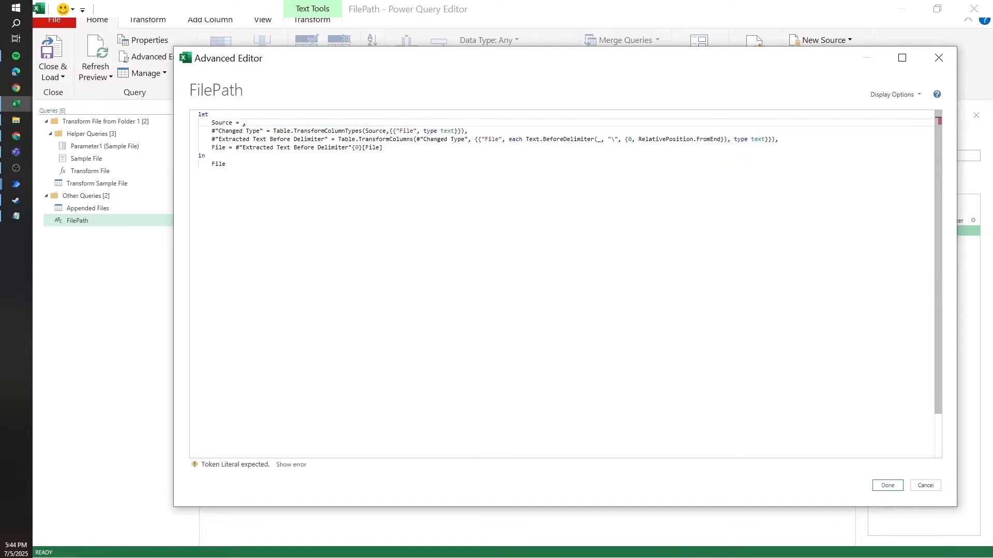
{"action": "left_click_drag", "start_coordinate": [417, 140], "coordinate": [186, 124]}
{"action": "key", "text": "ctrl+v"}
{"action": "key", "text": "Delete"}
{"action": "key", "text": "Delete"}
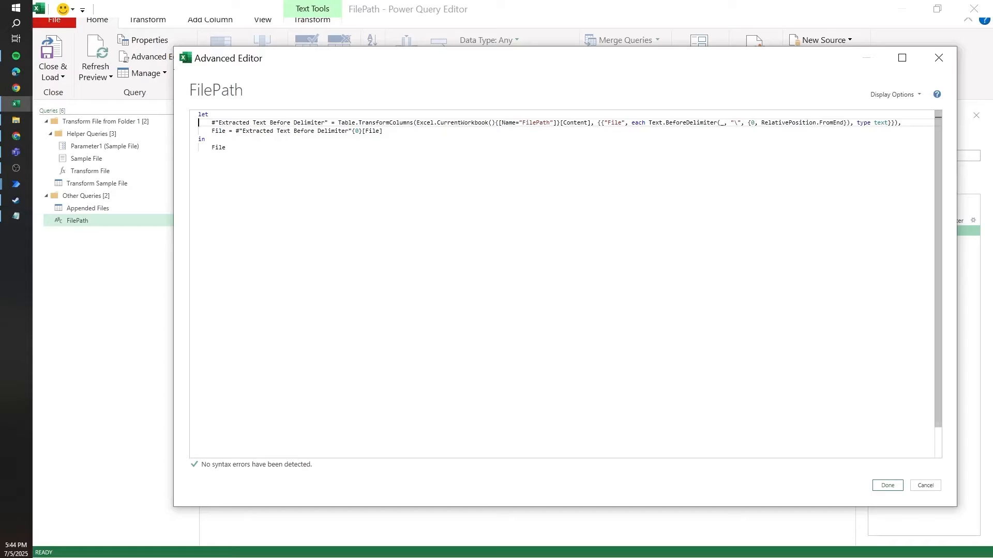
{"action": "left_click", "coordinate": [899, 488]}
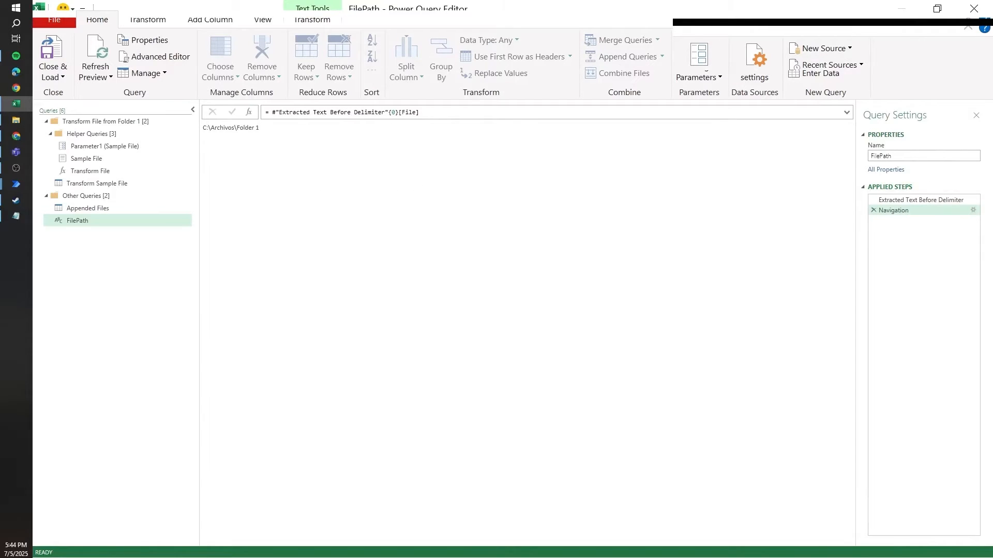
Step: Append {0}[File] to the formula of FilePath's Extracted Text Before Delimiter step and remove the Navigation step
{"action": "left_click", "coordinate": [388, 113]}
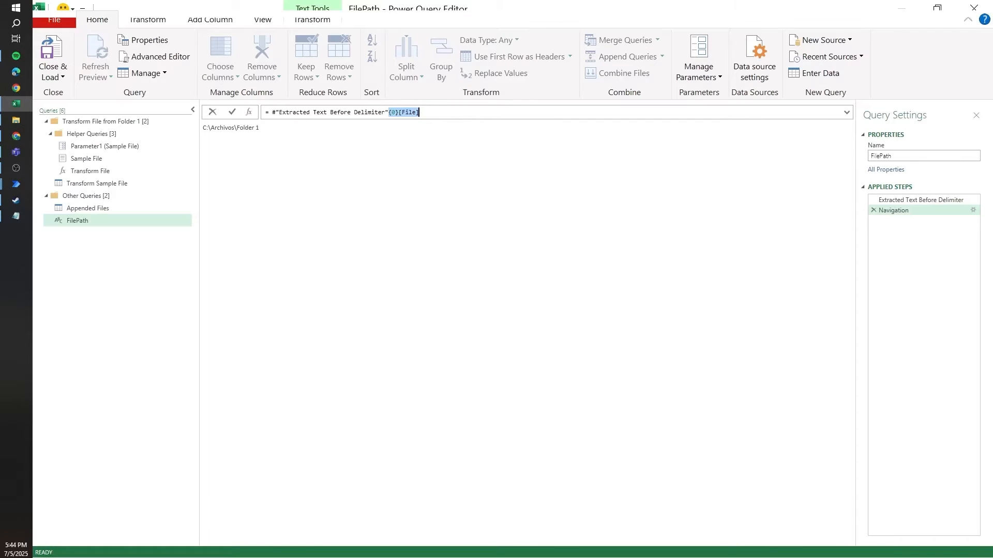
{"action": "left_click", "coordinate": [361, 112]}
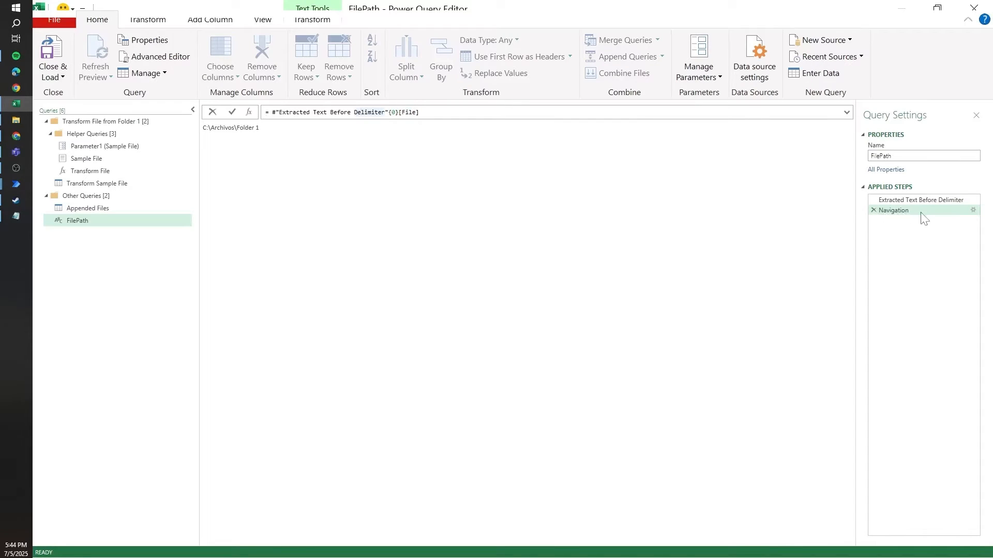
{"action": "left_click_drag", "start_coordinate": [269, 112], "coordinate": [389, 112]}
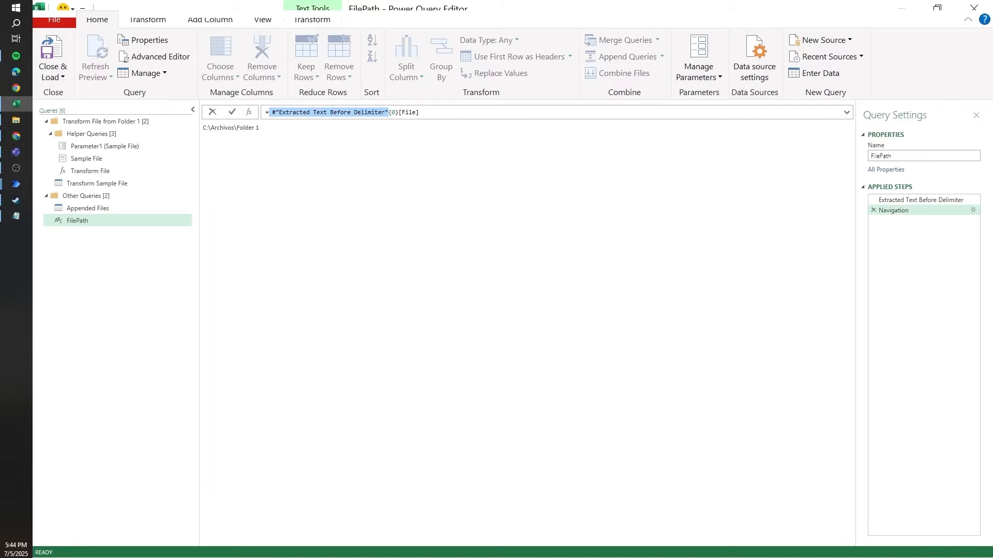
{"action": "left_click", "coordinate": [395, 112]}
{"action": "left_click_drag", "start_coordinate": [400, 112], "coordinate": [416, 113]}
{"action": "left_click", "coordinate": [902, 210]}
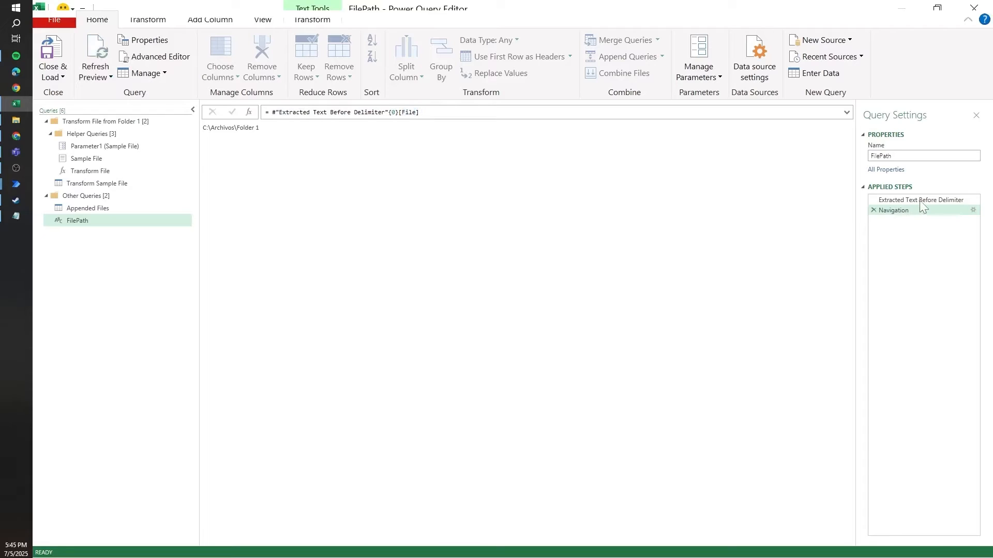
{"action": "left_click", "coordinate": [846, 113]}
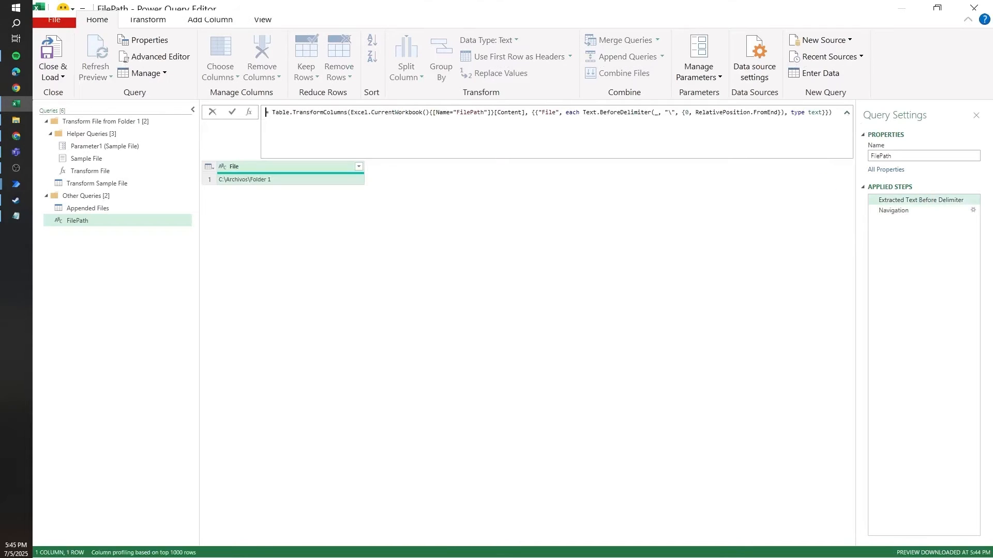
{"action": "type", "text": "{0}[File]"}
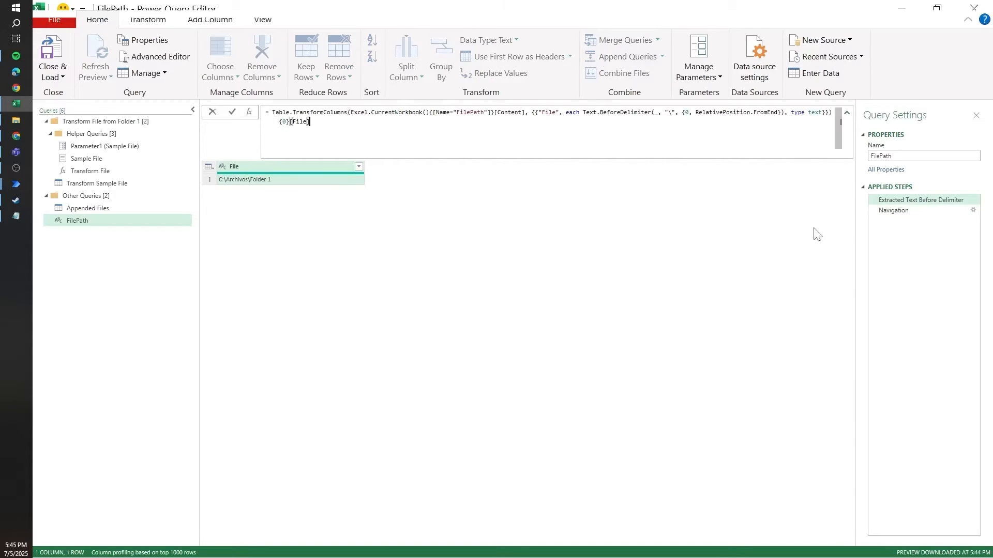
{"action": "key", "text": "Return"}
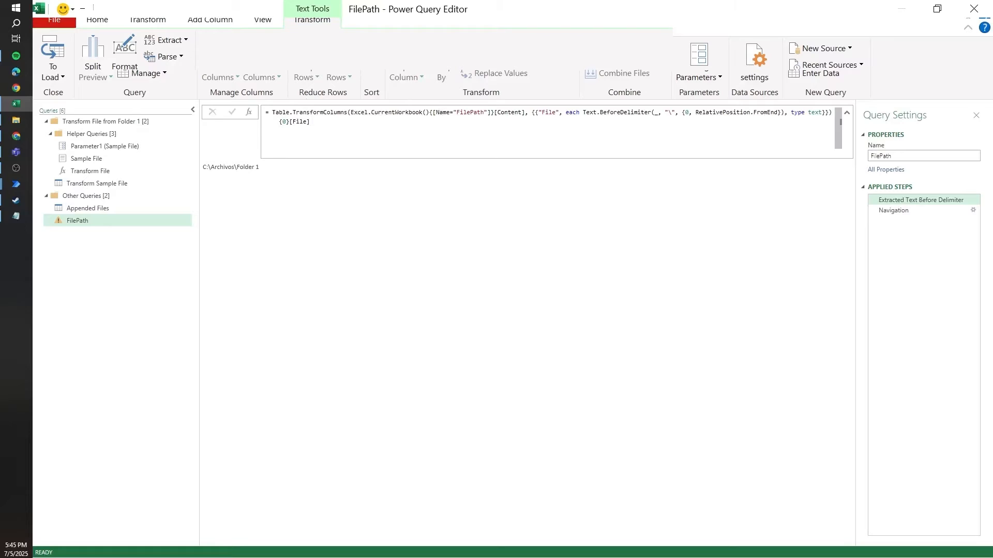
{"action": "mouse_move", "coordinate": [895, 211]}
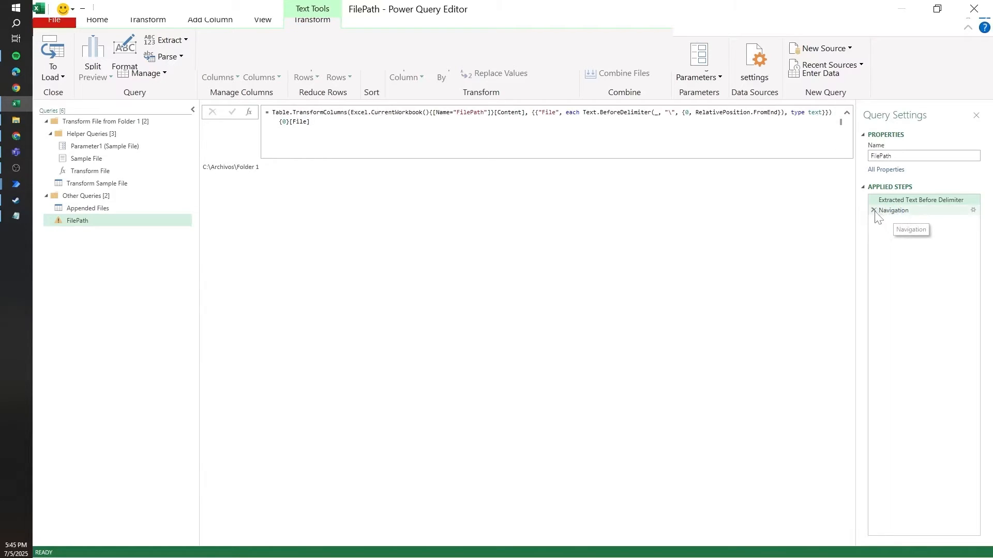
{"action": "left_click", "coordinate": [874, 211]}
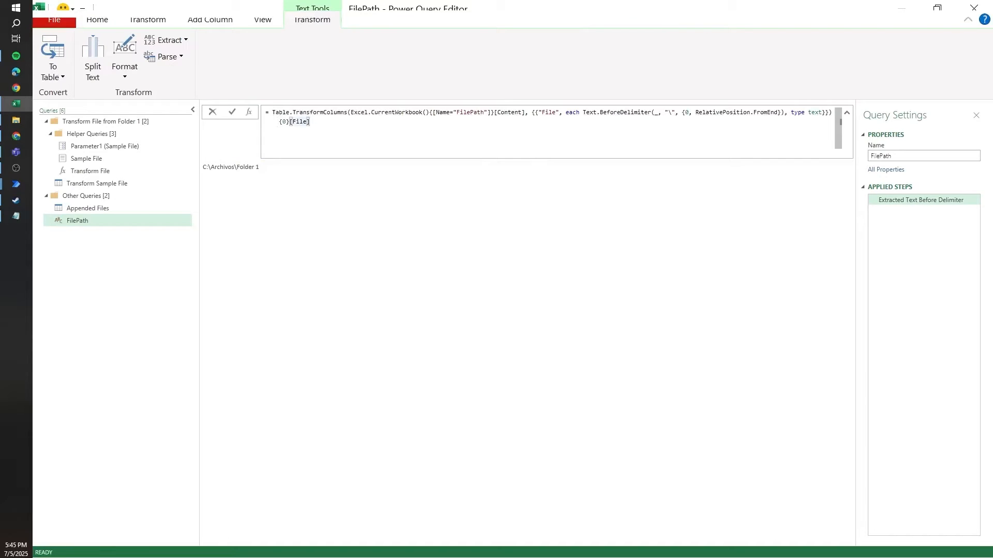
Step: Copy FilePath's complete single-step formula into the Notepad document, below the existing code lines
{"action": "key", "text": "ctrl+a"}
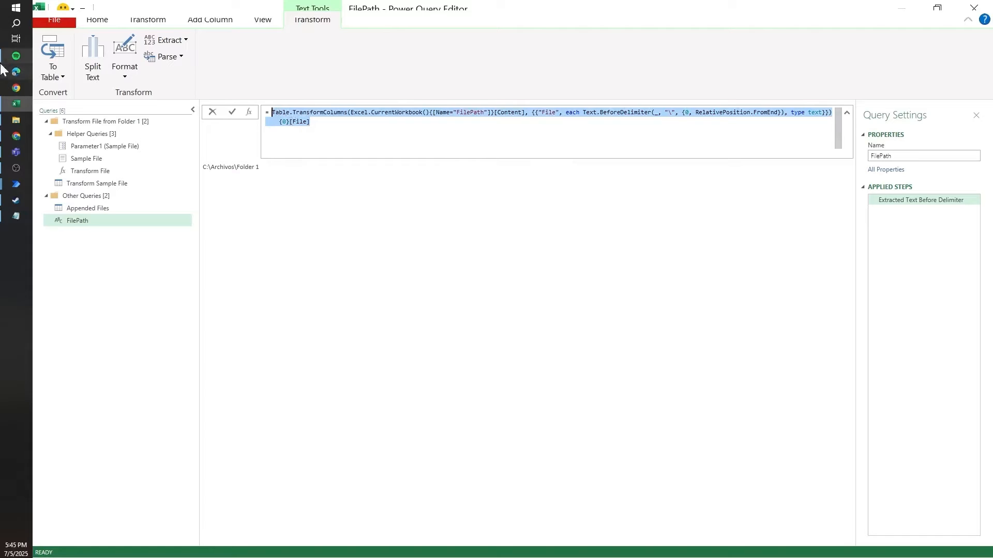
{"action": "left_click", "coordinate": [18, 215]}
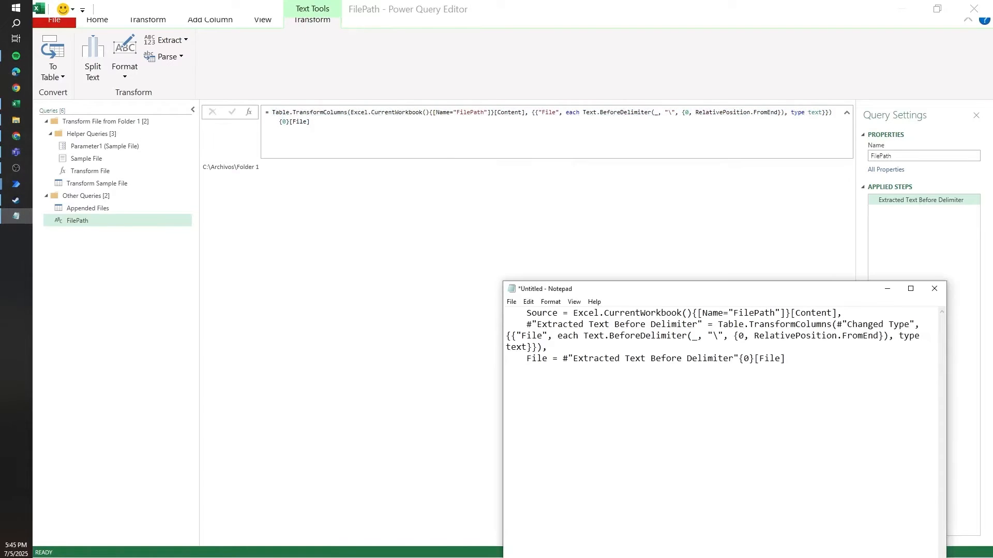
{"action": "left_click_drag", "start_coordinate": [331, 125], "coordinate": [247, 109]}
{"action": "key", "text": "ctrl+c"}
{"action": "key", "text": "alt+Tab"}
{"action": "key", "text": "Return"}
{"action": "key", "text": "ctrl+v"}
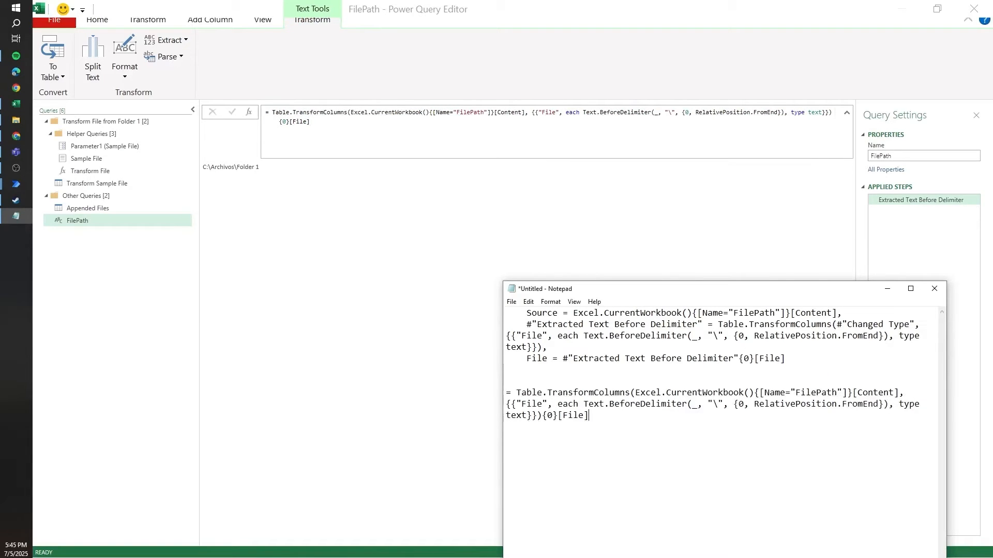
Step: Examine the table source, the Text.BeforeDelimiter transformation and the {0}[File] reference within the formula pasted in Notepad
{"action": "left_click_drag", "start_coordinate": [635, 393], "coordinate": [795, 393]}
{"action": "left_click", "coordinate": [843, 393]}
{"action": "left_click", "coordinate": [894, 393]}
{"action": "left_click_drag", "start_coordinate": [635, 393], "coordinate": [568, 393]}
{"action": "left_click_drag", "start_coordinate": [718, 404], "coordinate": [713, 404]}
{"action": "left_click_drag", "start_coordinate": [552, 415], "coordinate": [589, 415]}
{"action": "left_click", "coordinate": [589, 416]}
{"action": "left_click", "coordinate": [344, 204]}
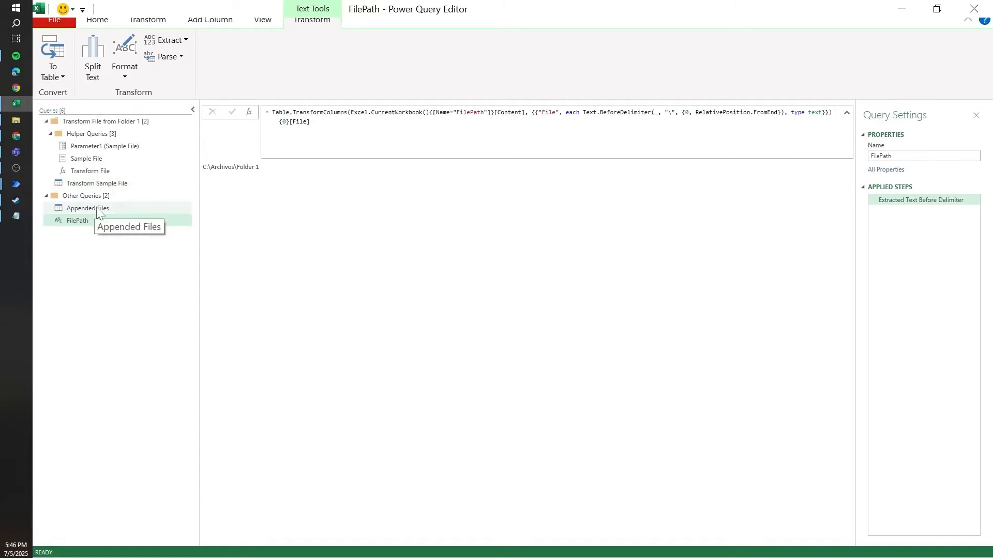
Step: Replace the hard-coded folder path in the Appended Files query's Source step with a reference to FilePath
{"action": "left_click", "coordinate": [102, 215]}
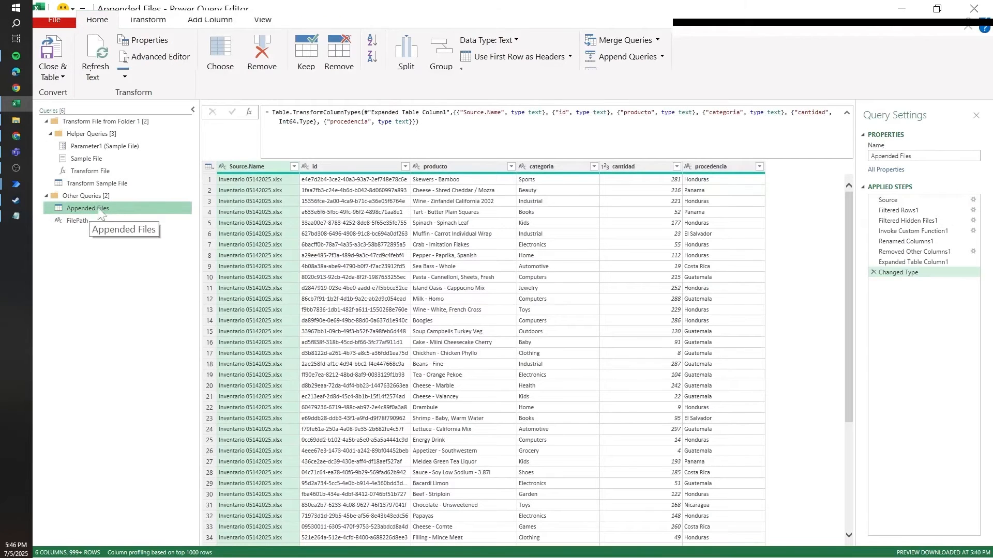
{"action": "left_click", "coordinate": [919, 198]}
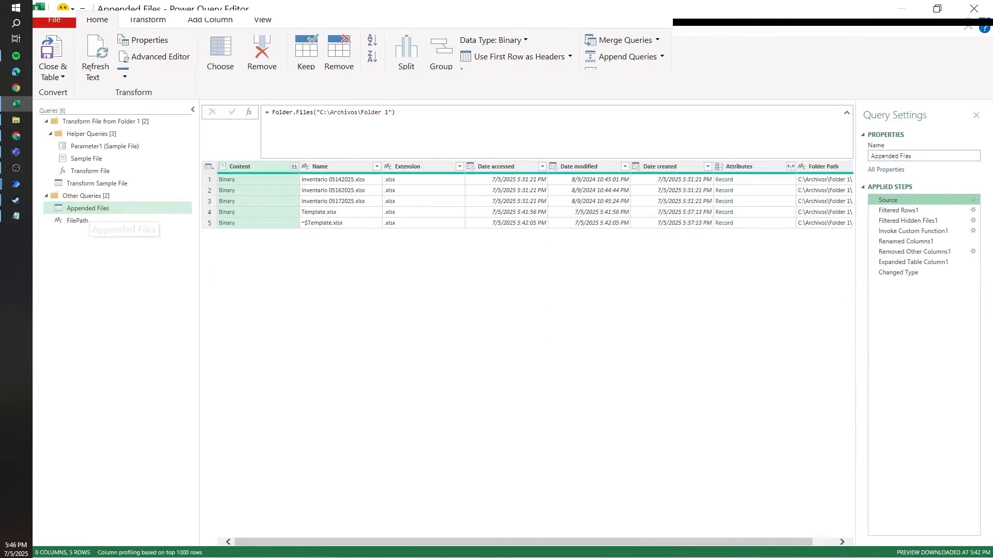
{"action": "left_click_drag", "start_coordinate": [317, 113], "coordinate": [392, 112]}
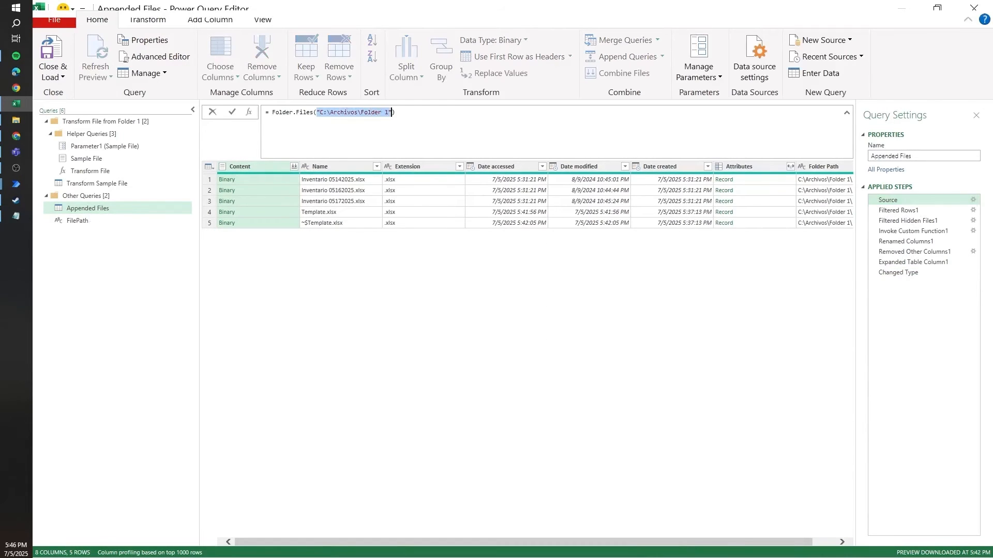
{"action": "type", "text": "FilePath"}
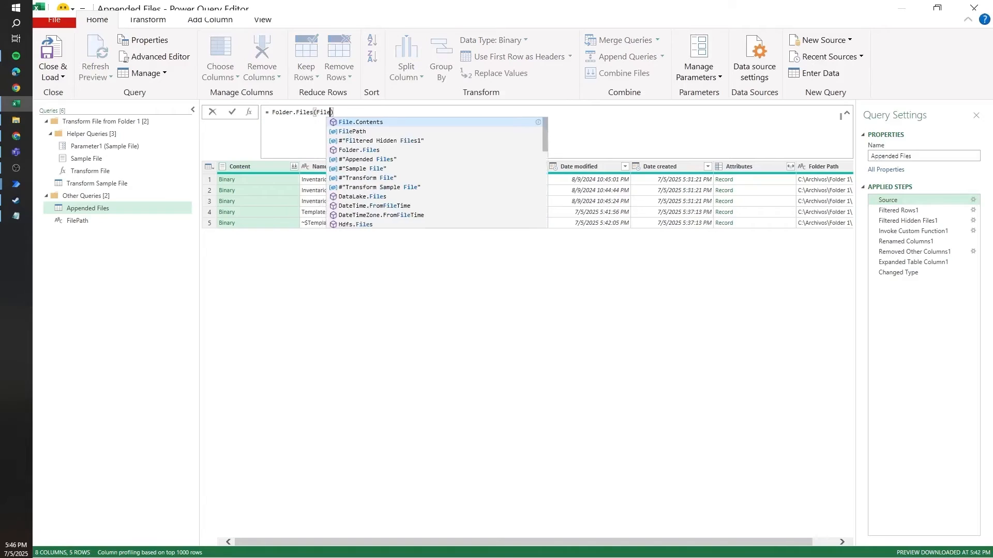
{"action": "key", "text": "Return"}
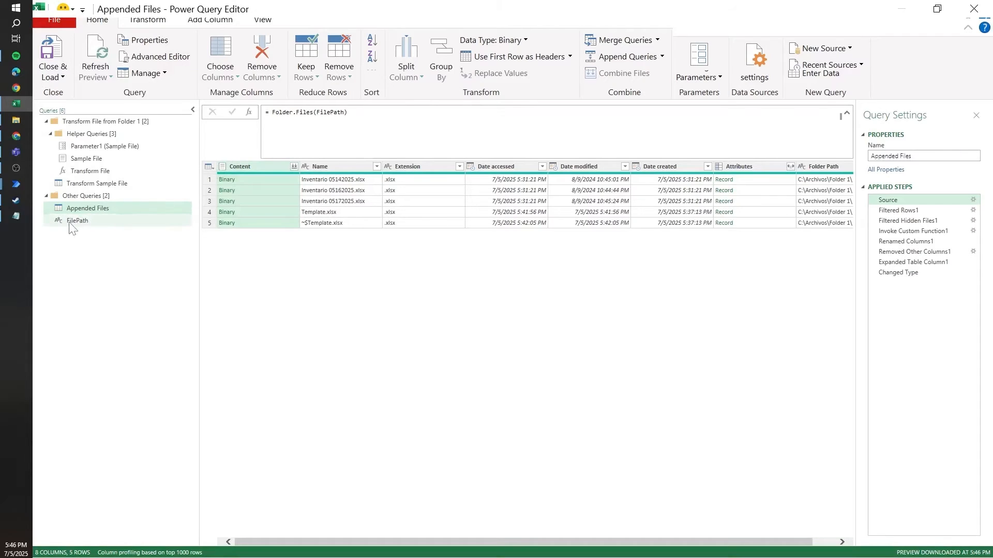
Step: Review the global Privacy Levels setting in Query Options, then close the options without changing anything
{"action": "left_click", "coordinate": [54, 19]}
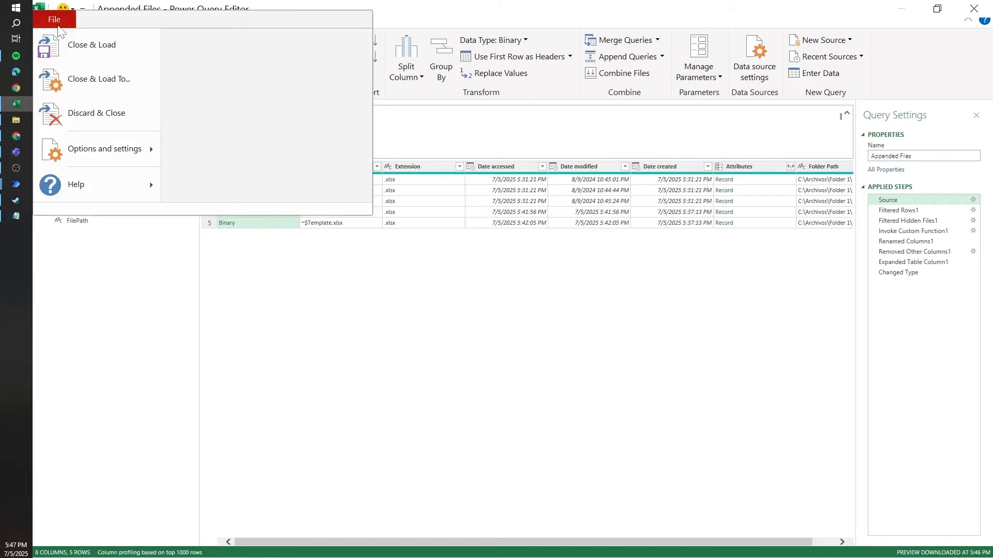
{"action": "mouse_move", "coordinate": [149, 150]}
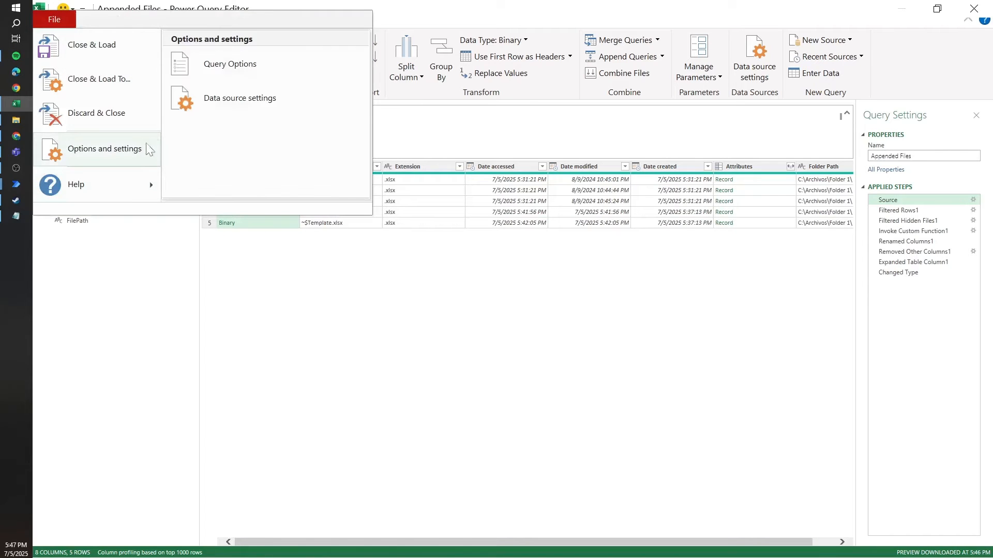
{"action": "left_click", "coordinate": [246, 77]}
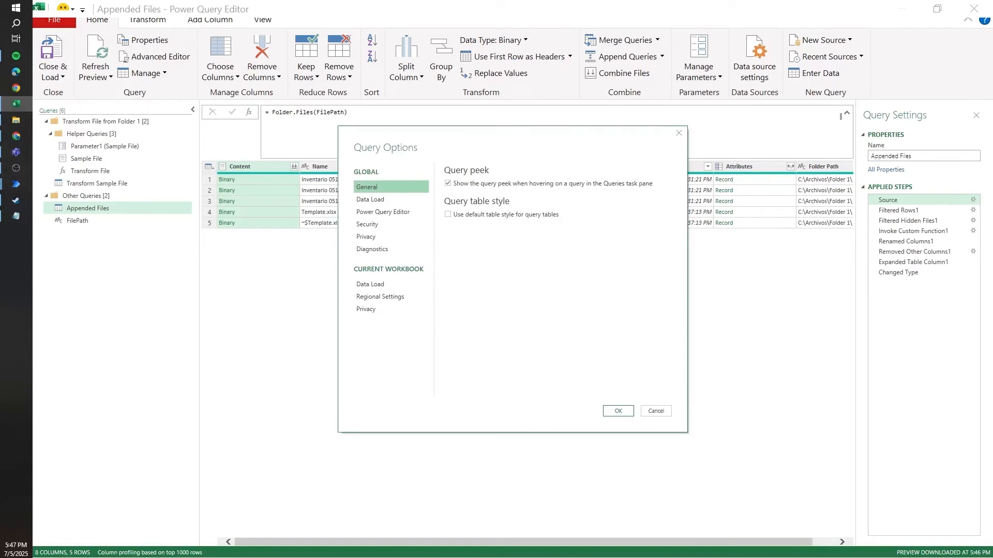
{"action": "left_click", "coordinate": [366, 237]}
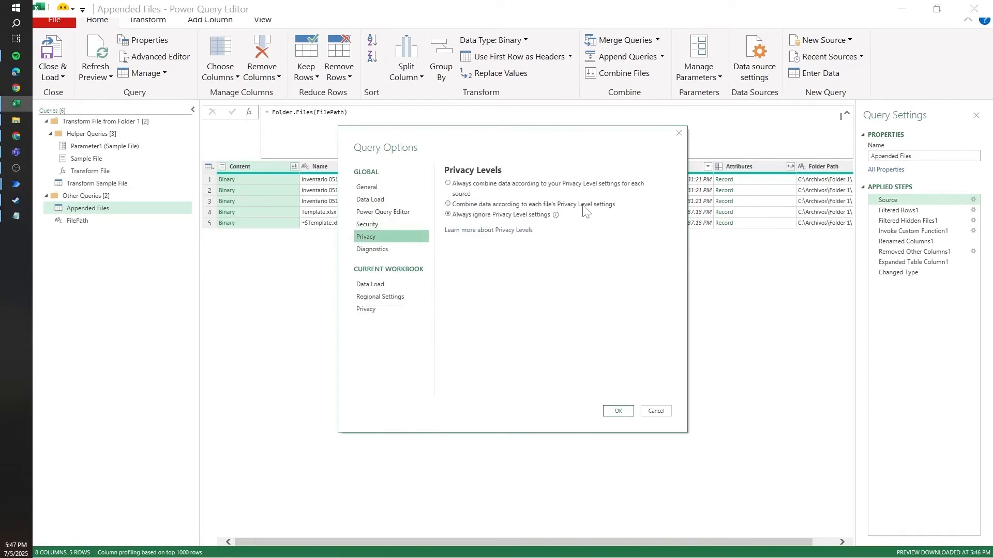
{"action": "left_click", "coordinate": [679, 135]}
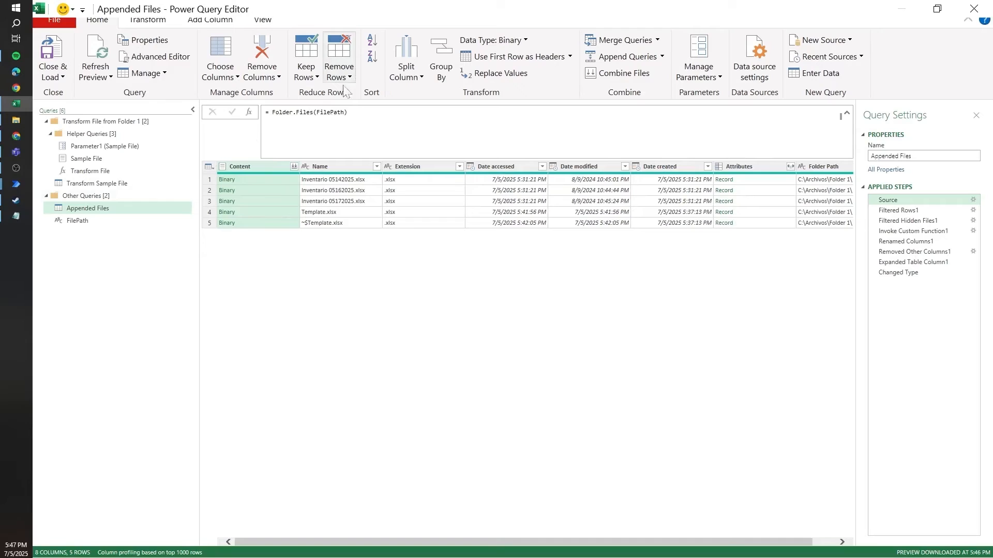
Step: Replace the FilePath reference in Appended Files' Source step with the full Table.TransformColumns formula from the FilePath query
{"action": "left_click", "coordinate": [106, 221]}
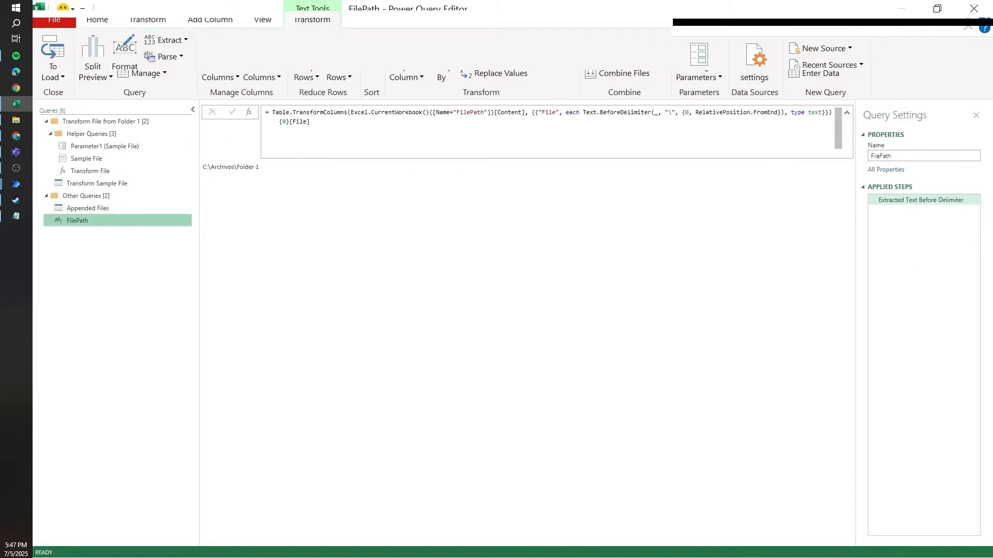
{"action": "left_click_drag", "start_coordinate": [317, 123], "coordinate": [279, 113]}
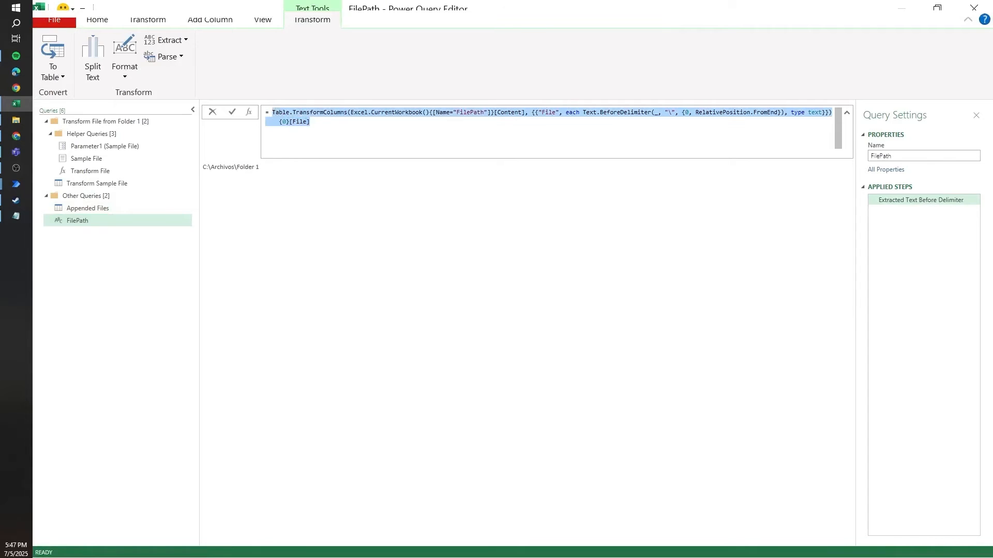
{"action": "left_click", "coordinate": [111, 207]}
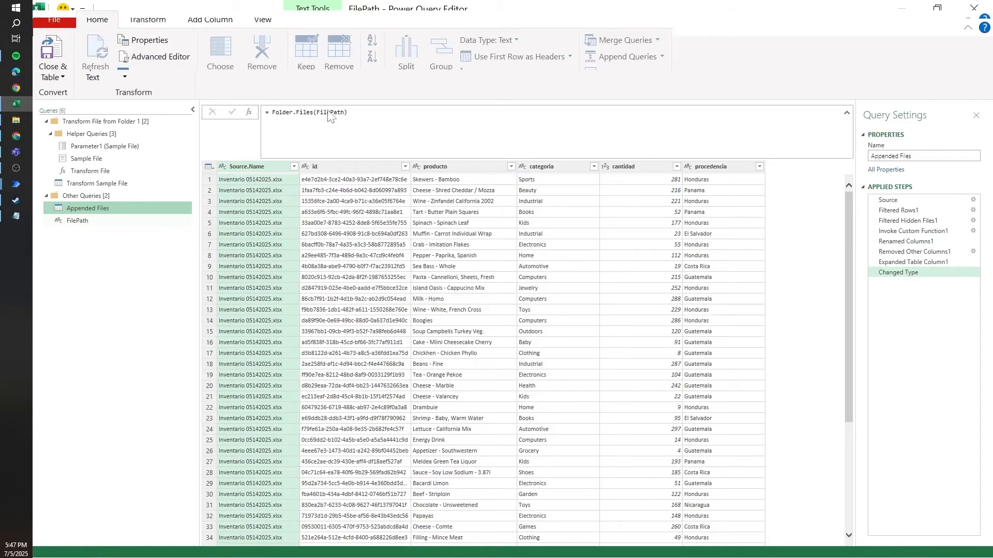
{"action": "left_click", "coordinate": [888, 201]}
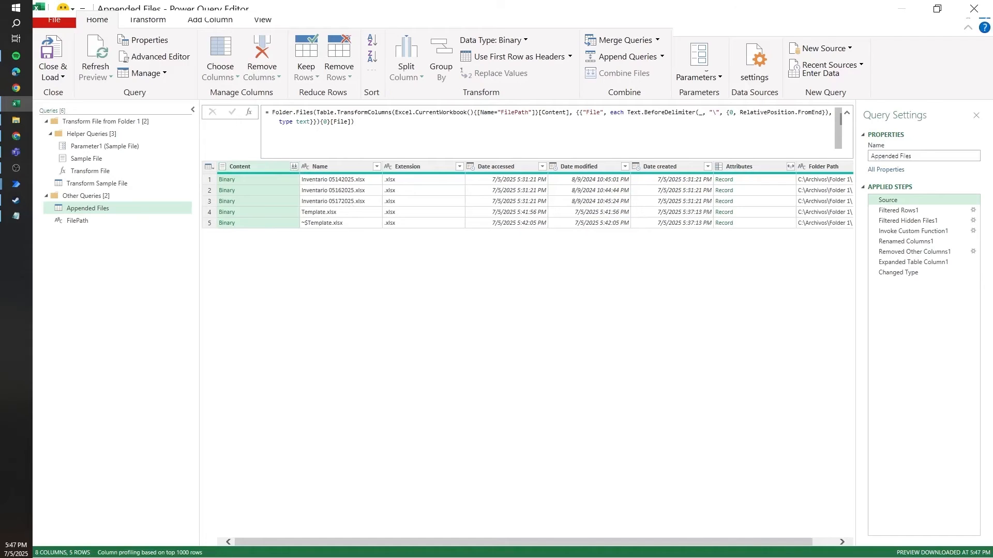
{"action": "left_click_drag", "start_coordinate": [317, 113], "coordinate": [351, 121]}
{"action": "key", "text": "ctrl+c"}
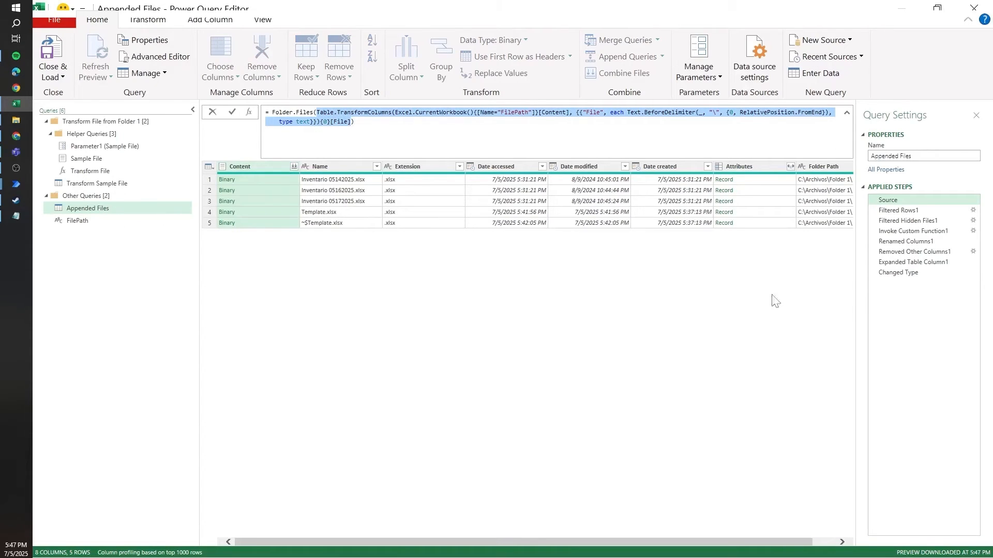
Step: Check the Changed Type result of the Appended Files query and open the Transform Sample File query for review
{"action": "left_click", "coordinate": [935, 272]}
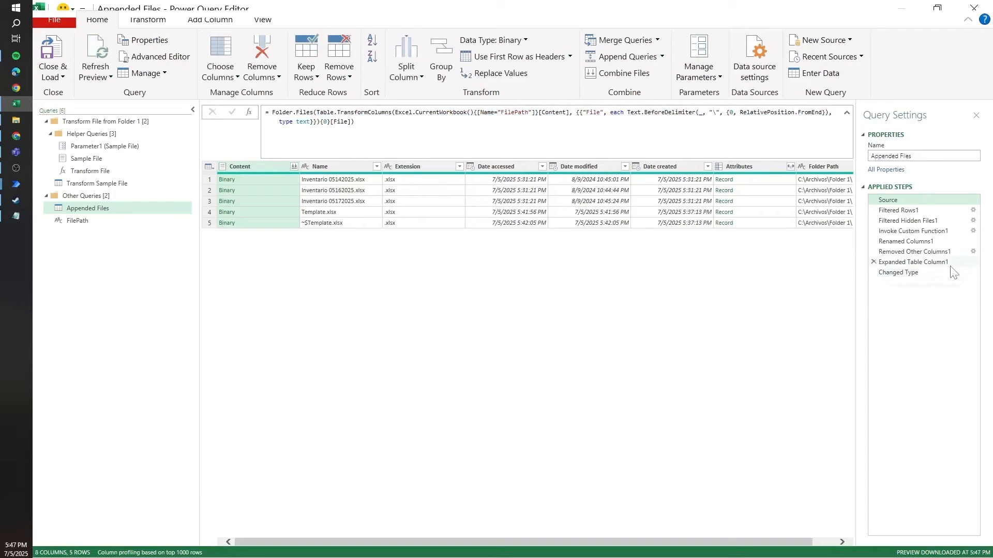
{"action": "left_click", "coordinate": [912, 272]}
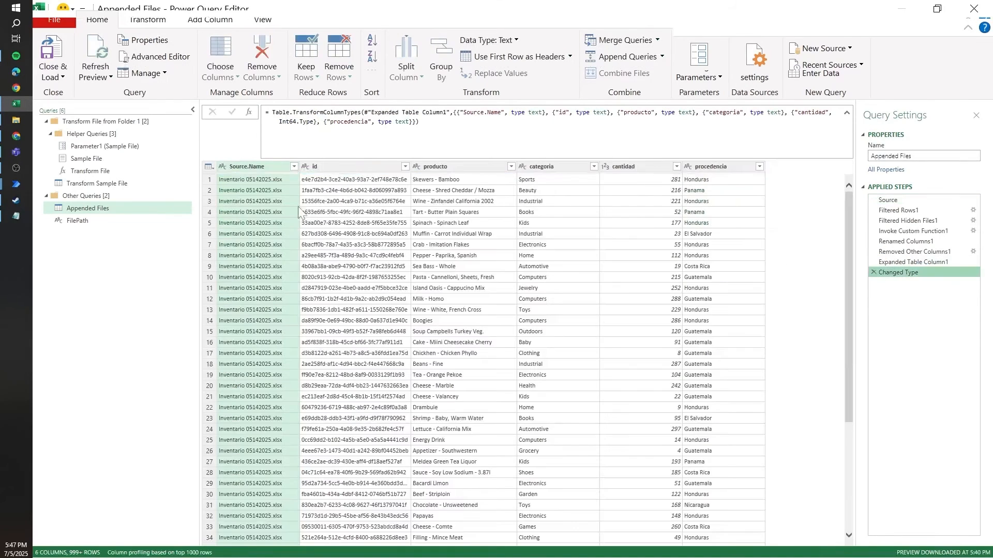
{"action": "left_click", "coordinate": [106, 183]}
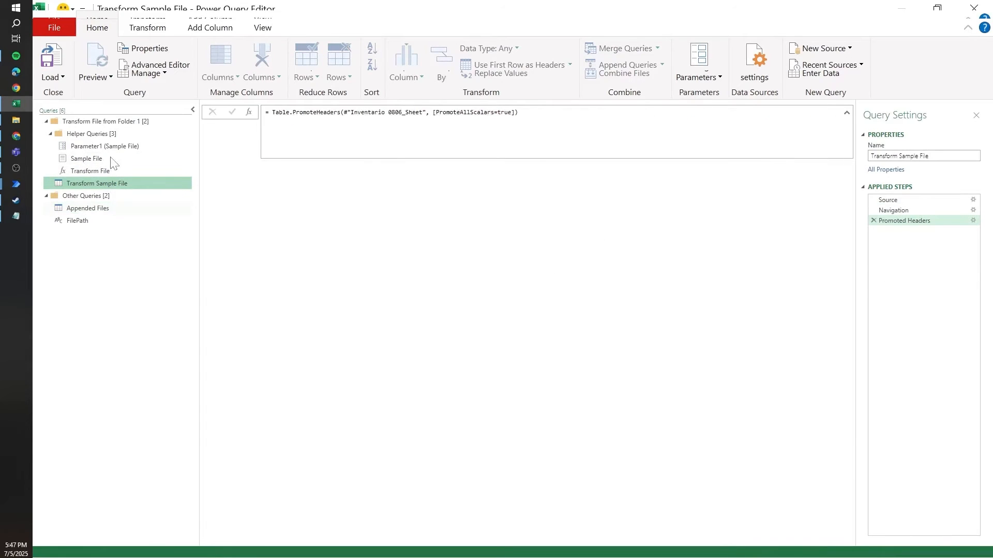
Step: Replace the hard-coded folder path in the Sample File query's Source step with the copied Table.TransformColumns formula
{"action": "left_click", "coordinate": [972, 201]}
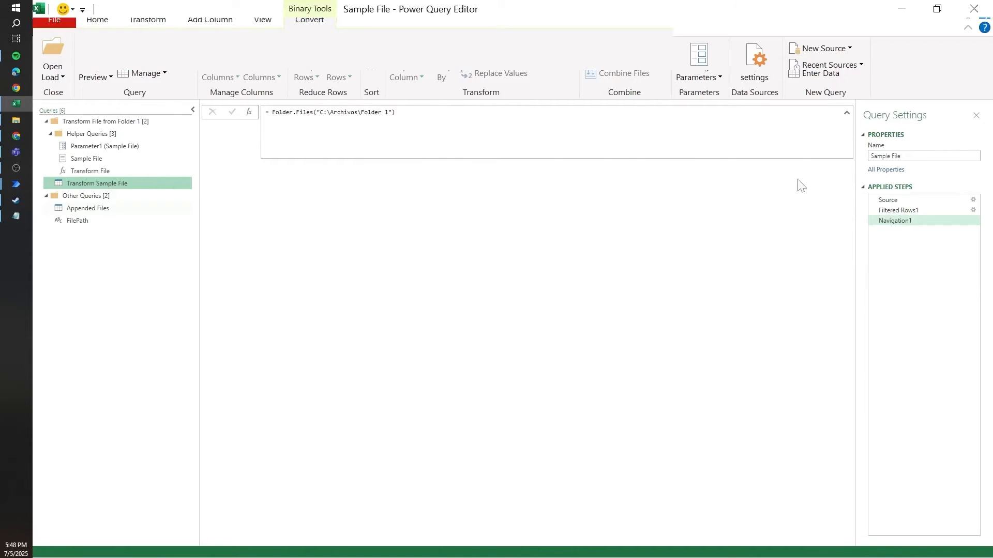
{"action": "left_click_drag", "start_coordinate": [312, 112], "coordinate": [393, 112]}
{"action": "key", "text": "ctrl+v"}
{"action": "key", "text": "Return"}
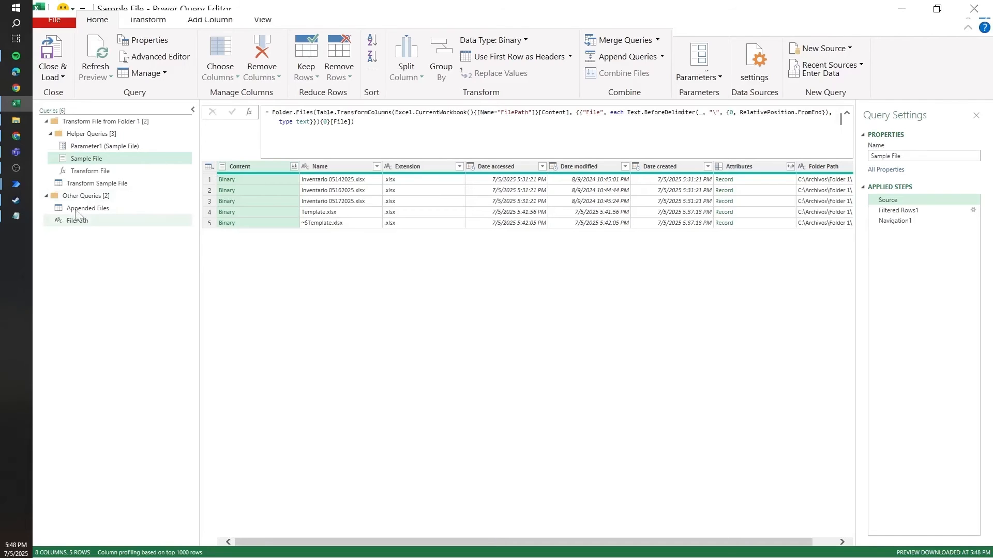
Step: Review the Parameter1, Transform File and Transform Sample File queries for any remaining folder path reference
{"action": "left_click", "coordinate": [128, 148]}
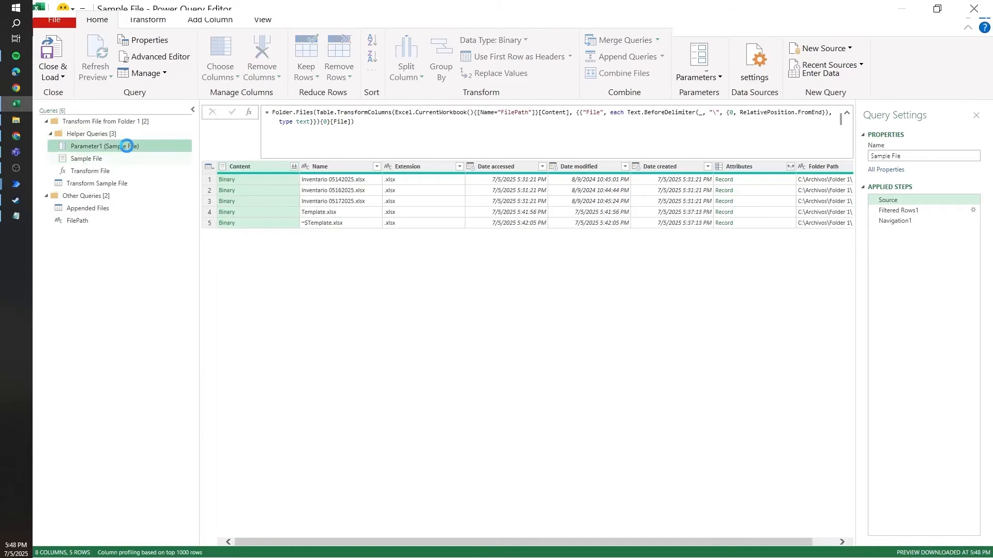
{"action": "left_click", "coordinate": [113, 172]}
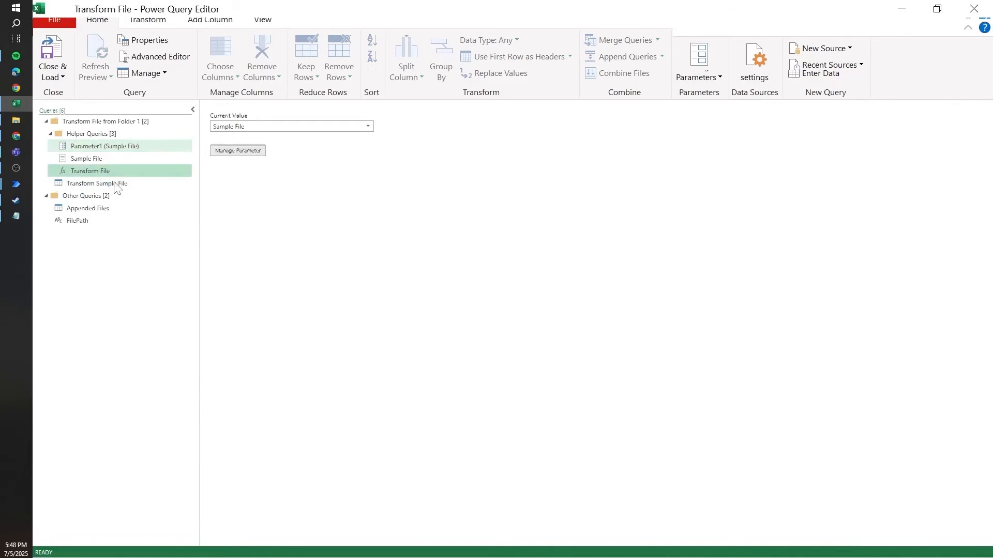
{"action": "left_click", "coordinate": [151, 184]}
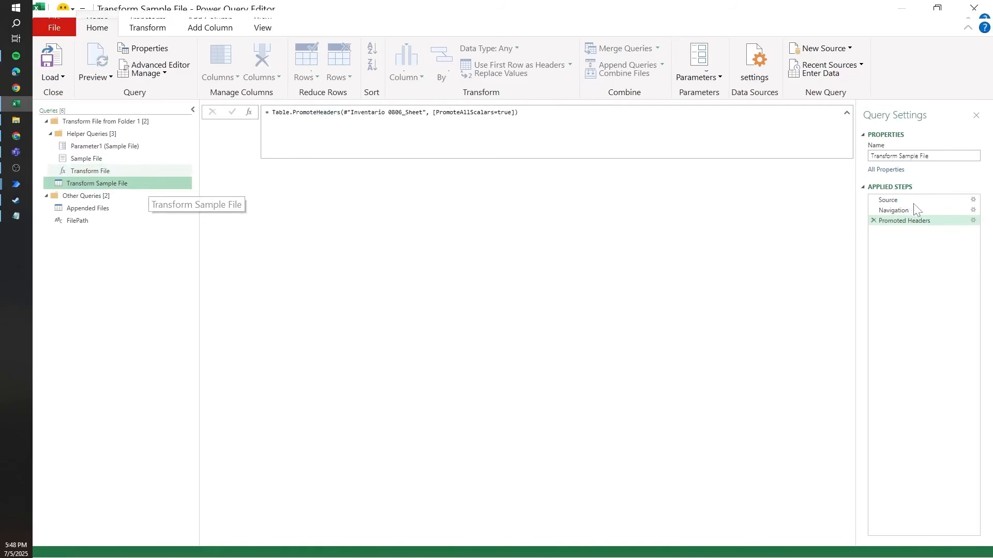
Step: Delete the FilePath query, then close the Power Query Editor and load the changes
{"action": "left_click", "coordinate": [83, 223]}
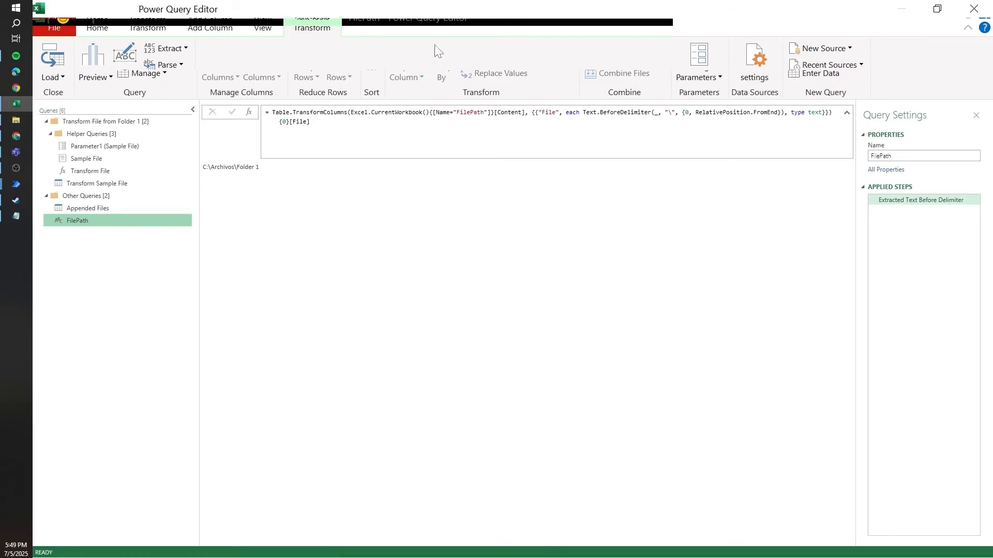
{"action": "left_click", "coordinate": [81, 209]}
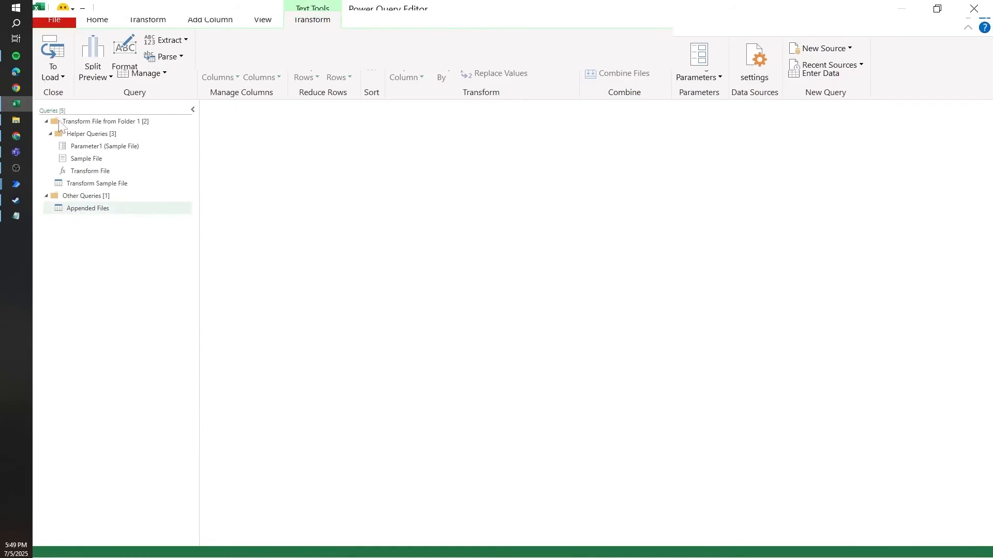
{"action": "left_click", "coordinate": [97, 19]}
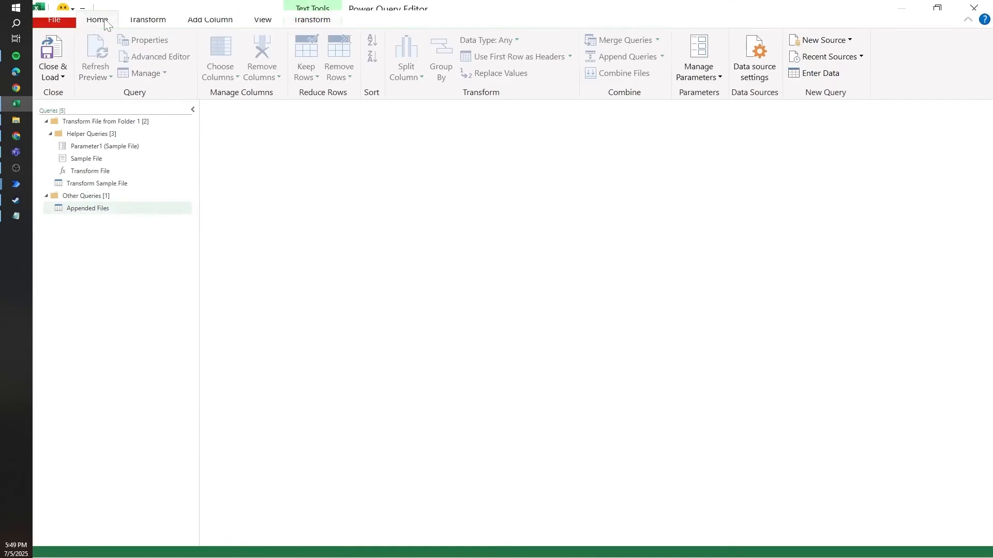
{"action": "left_click", "coordinate": [58, 51]}
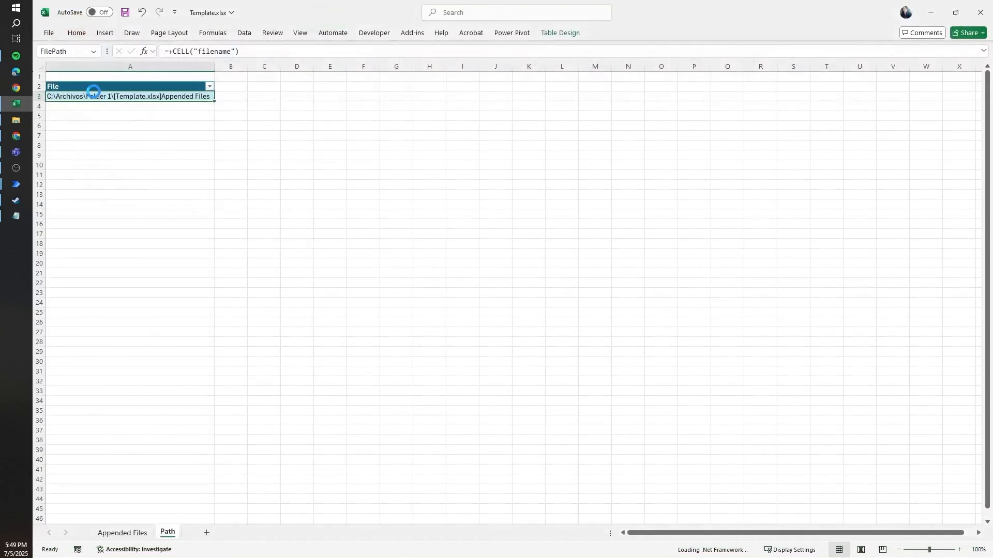
Step: Show the Appended Files sheet and save the template workbook
{"action": "left_click", "coordinate": [122, 532]}
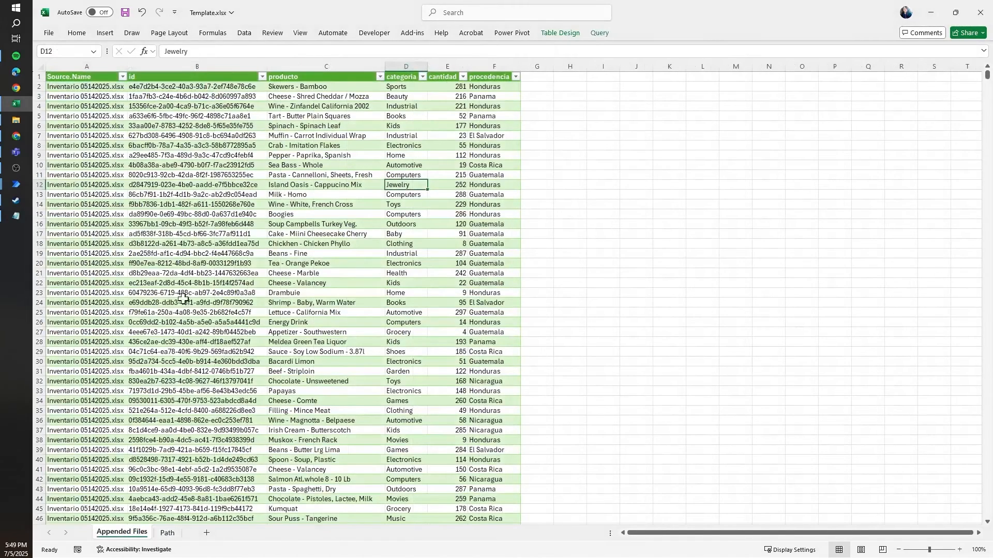
{"action": "left_click", "coordinate": [179, 296]}
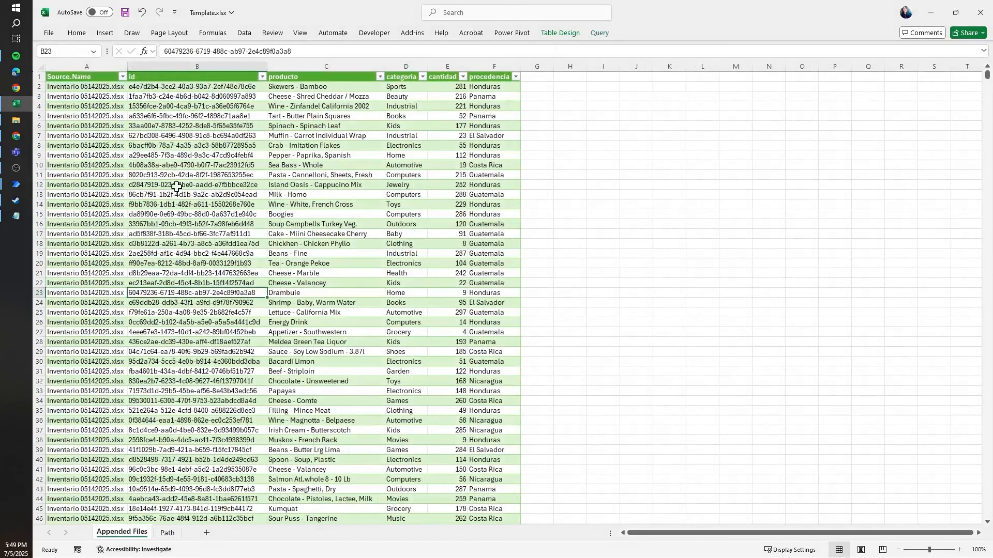
{"action": "left_click", "coordinate": [125, 12]}
{"action": "left_click", "coordinate": [176, 353]}
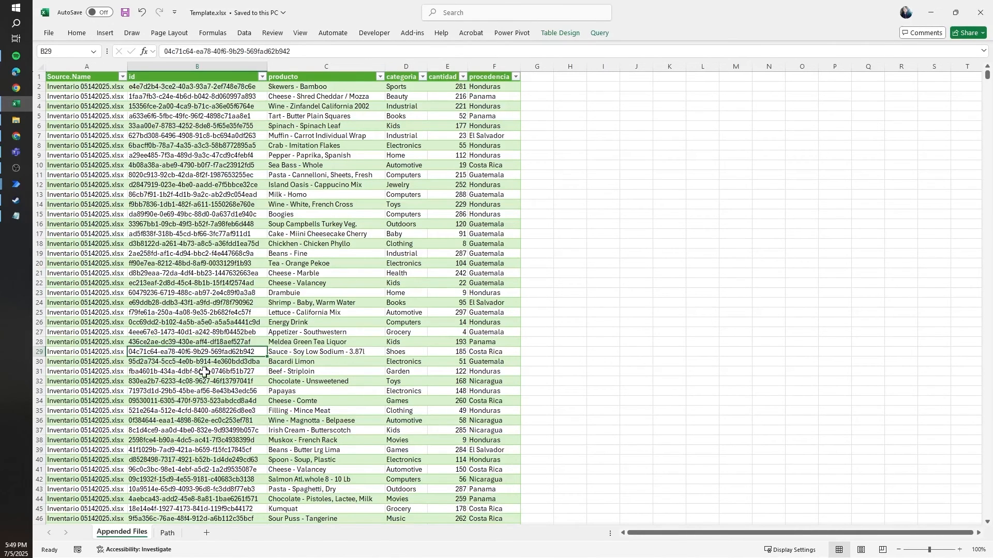
Step: Hide the Path sheet, then save and close the template workbook
{"action": "right_click", "coordinate": [167, 534]}
{"action": "left_click", "coordinate": [199, 482]}
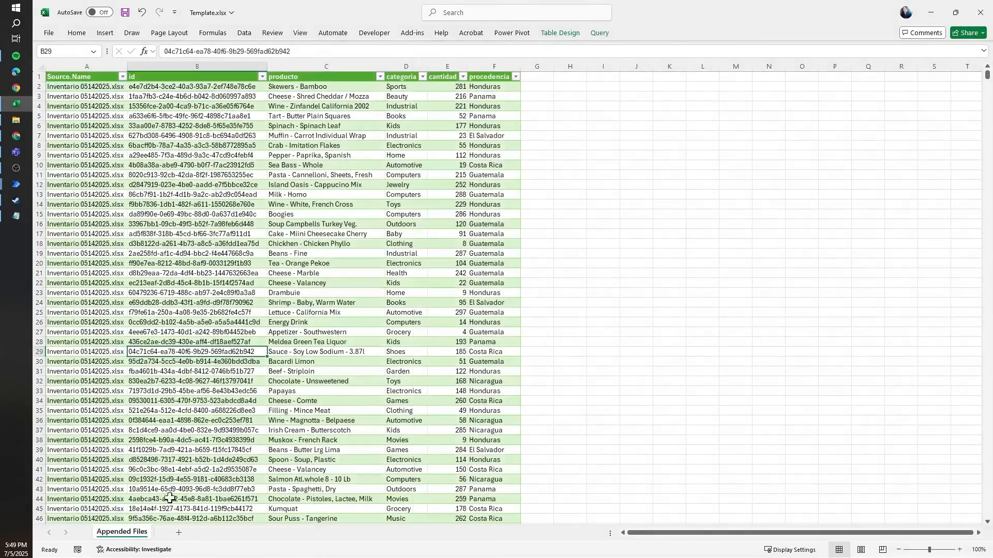
{"action": "left_click", "coordinate": [125, 12]}
{"action": "left_click", "coordinate": [980, 12]}
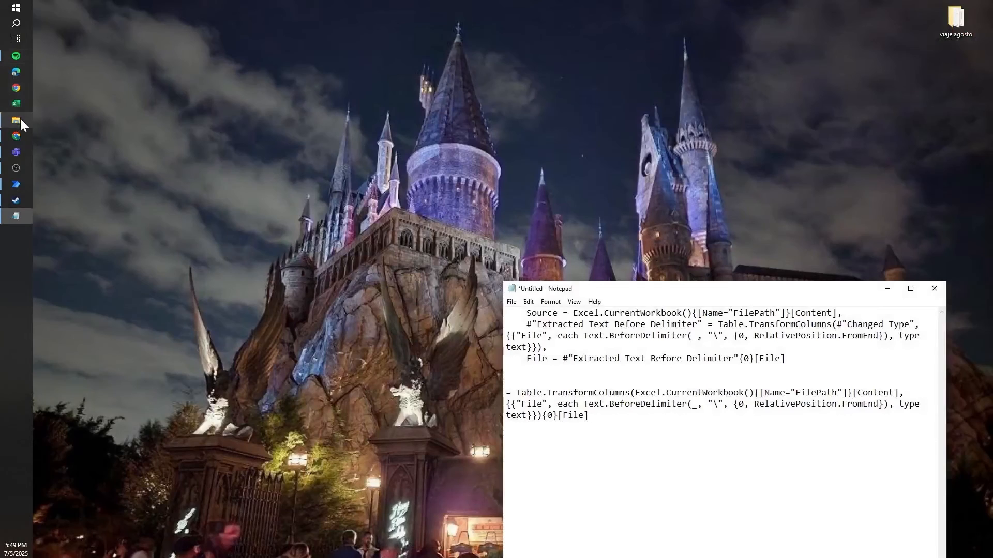
Step: Copy Template.xlsx from Folder 1 into Folder 2 of the Archivos folder in File Explorer
{"action": "left_click", "coordinate": [19, 120]}
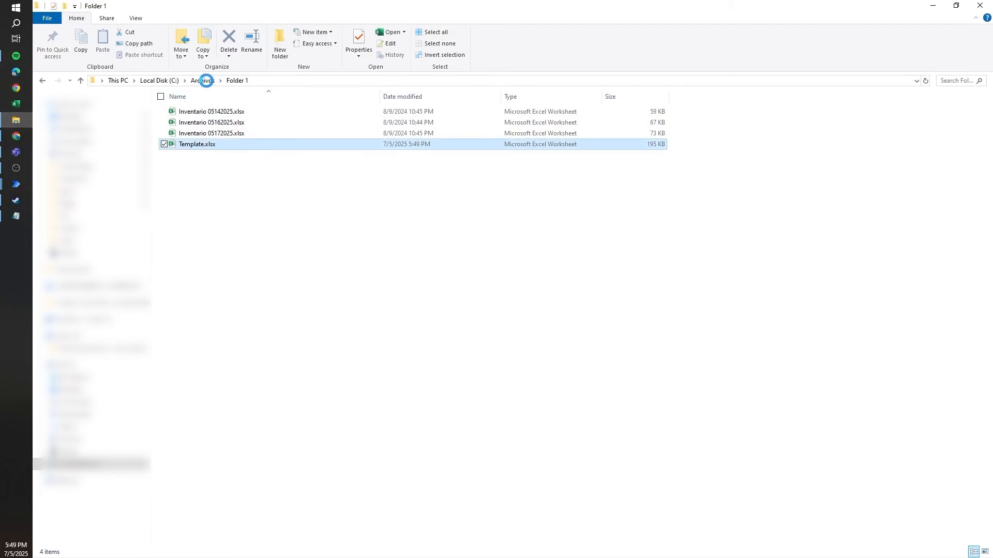
{"action": "left_click", "coordinate": [203, 80]}
{"action": "double_click", "coordinate": [198, 122]}
{"action": "key", "text": "ctrl+v"}
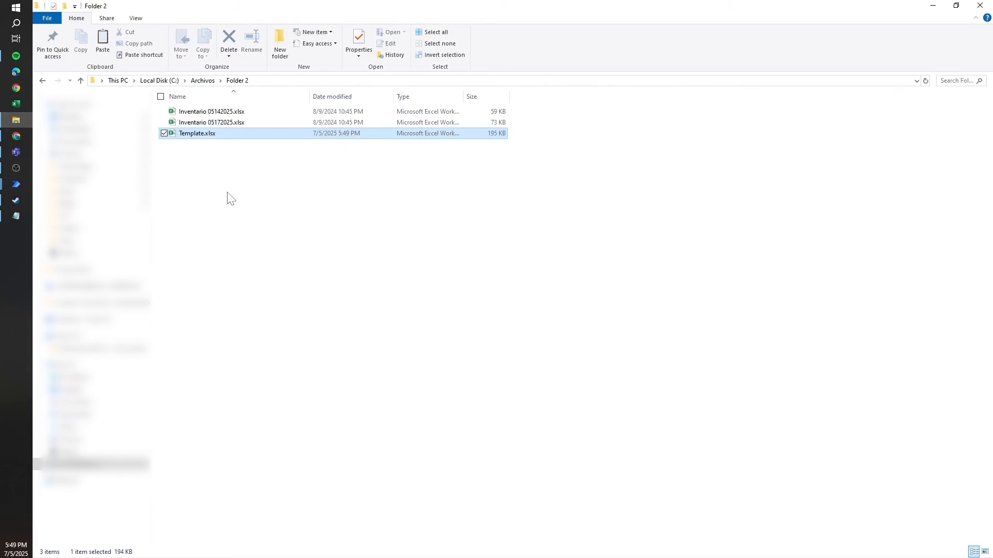
Step: Delete Folder 1 from the Archivos folder
{"action": "left_click", "coordinate": [203, 81]}
{"action": "left_click", "coordinate": [216, 111]}
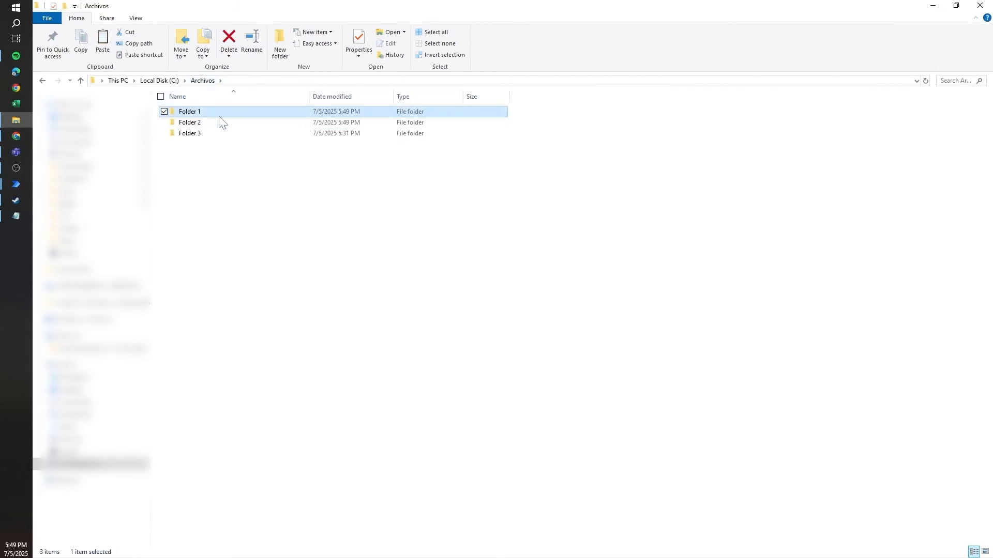
{"action": "key", "text": "Delete"}
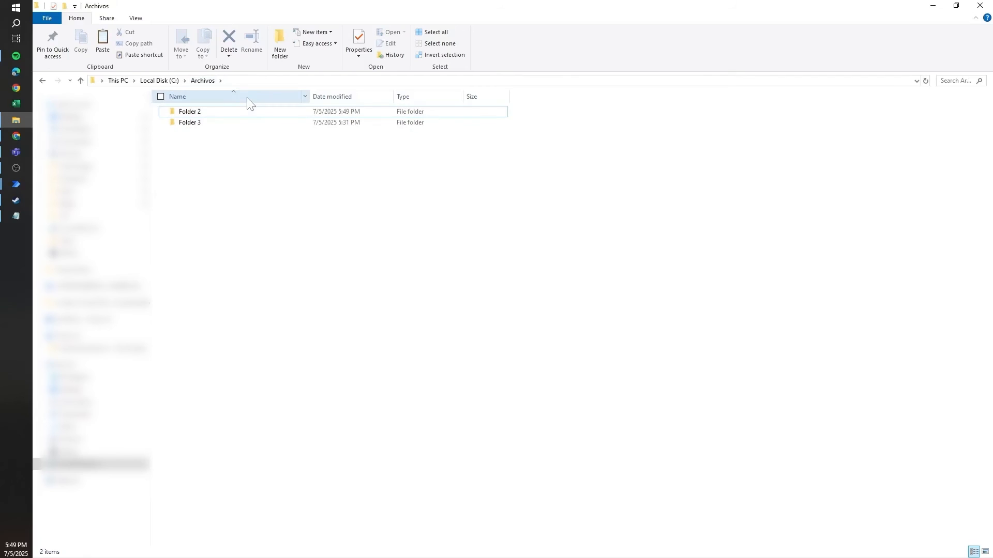
Step: Open Template.xlsx from Folder 2 in Excel and enable its external data connections
{"action": "double_click", "coordinate": [250, 111]}
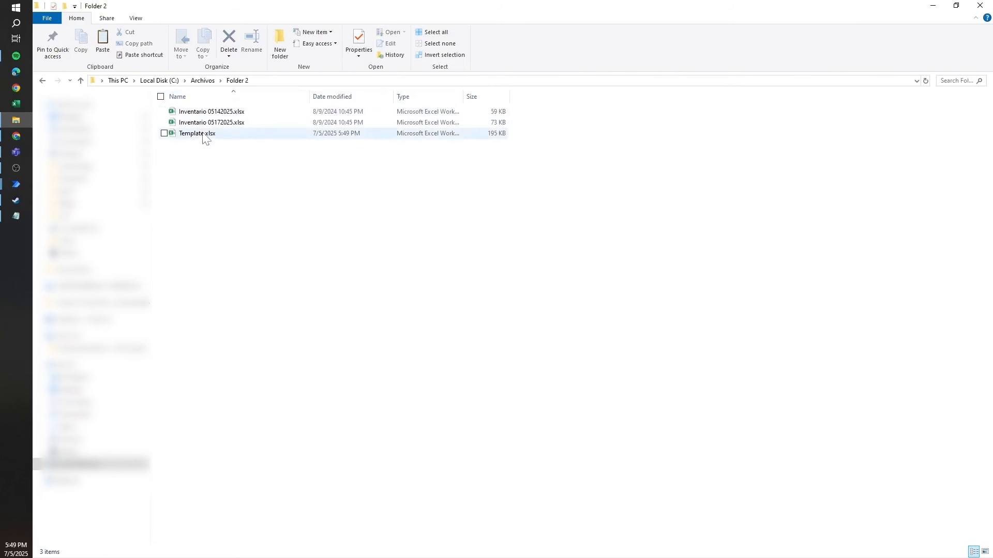
{"action": "left_click", "coordinate": [251, 132]}
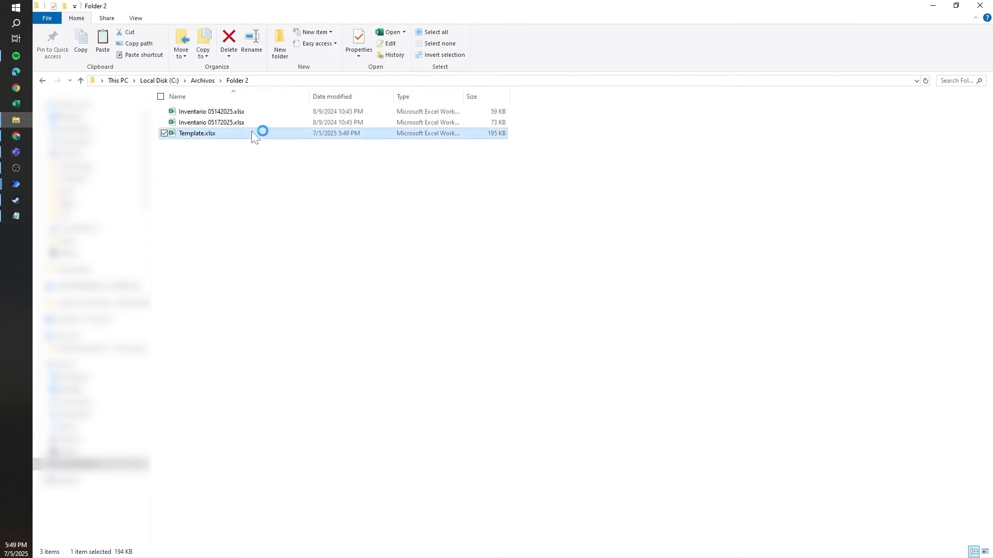
{"action": "double_click", "coordinate": [256, 133]}
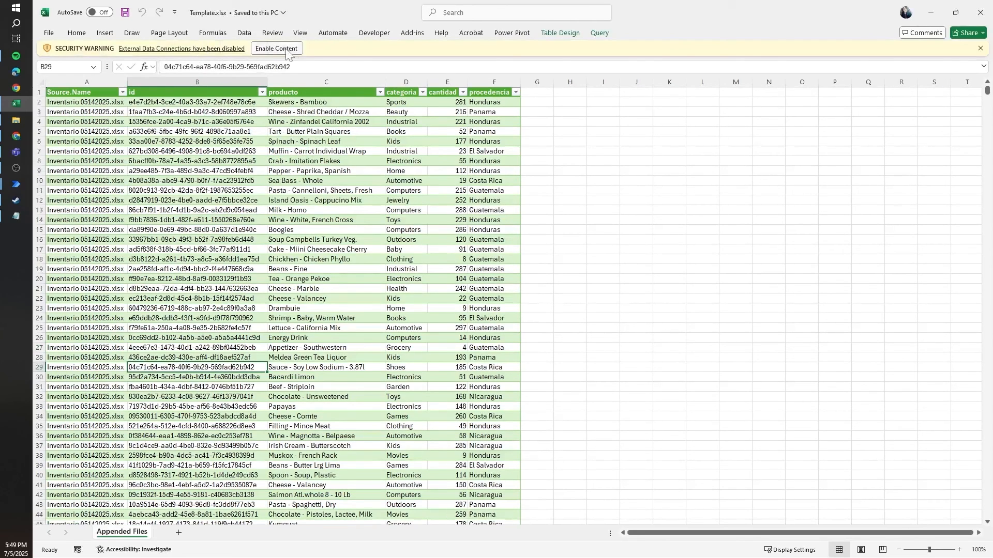
{"action": "left_click", "coordinate": [293, 54]}
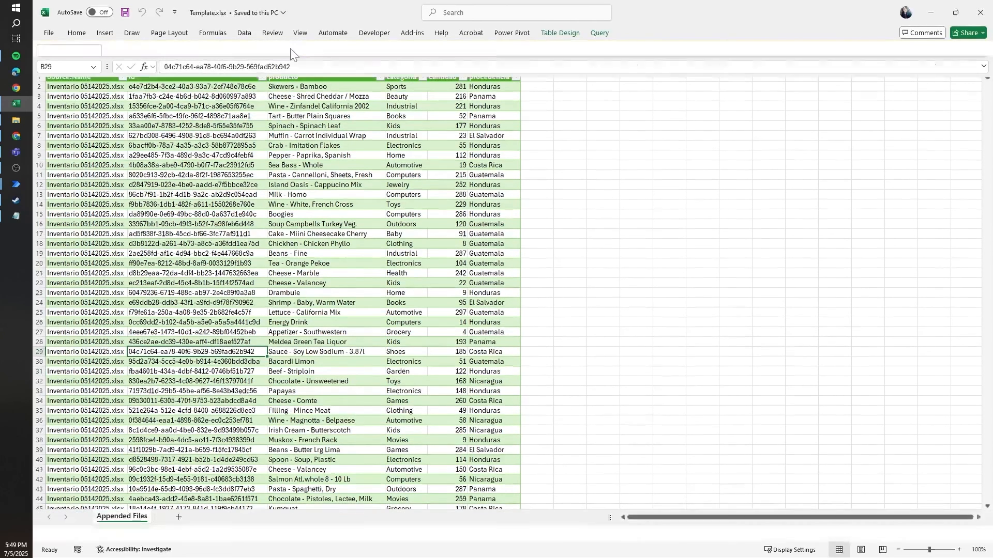
Step: Check the file names in the Source.Name filter, then refresh the workbook's data
{"action": "left_click", "coordinate": [123, 77]}
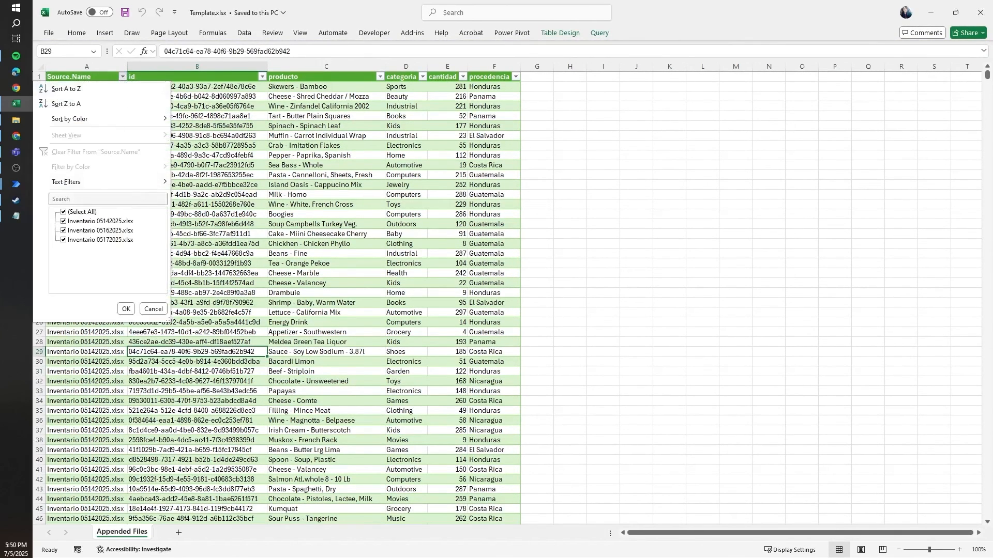
{"action": "left_click", "coordinate": [246, 214]}
{"action": "left_click", "coordinate": [244, 33]}
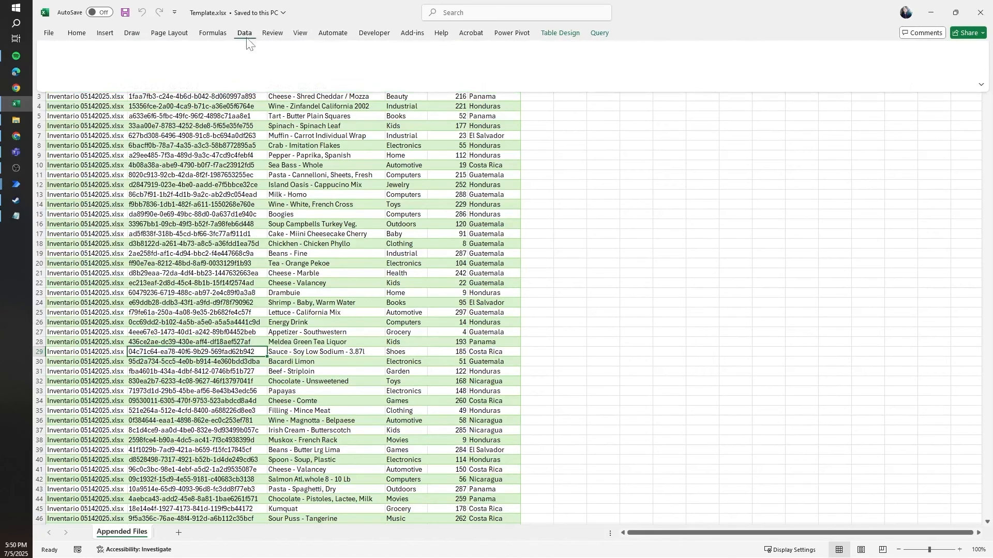
{"action": "left_click", "coordinate": [271, 62]}
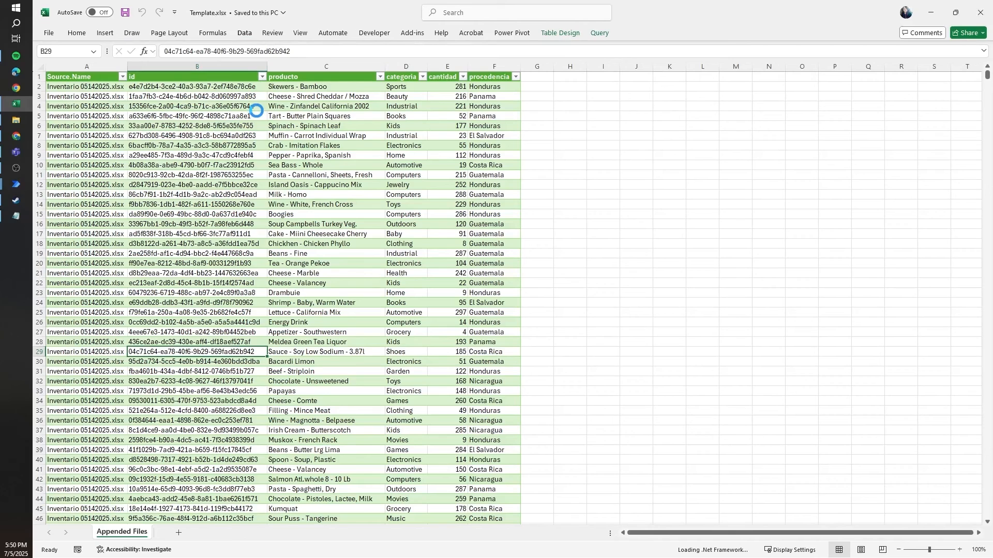
Step: Compare the files in Folder 2 with the file names offered by the Source.Name filter in the Appended Files table
{"action": "left_click", "coordinate": [16, 120]}
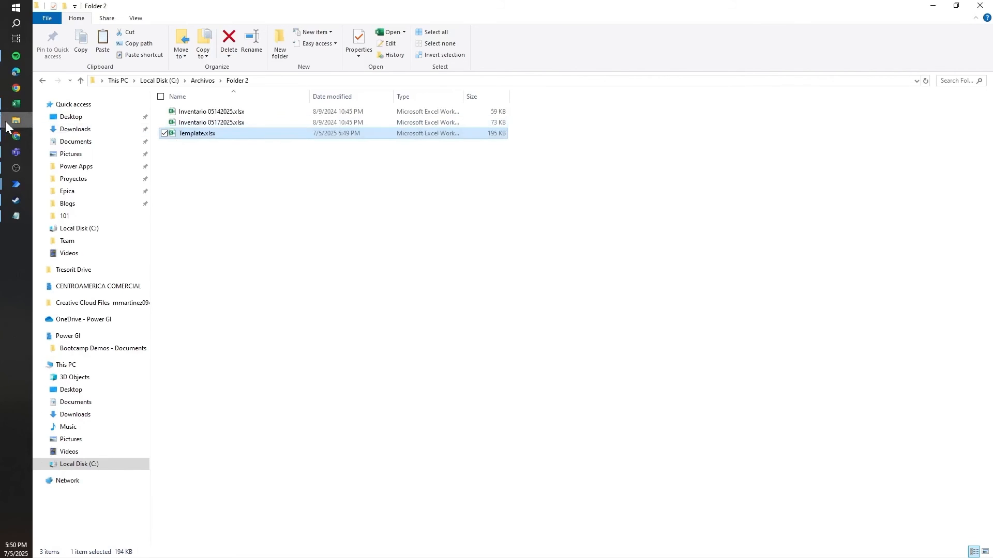
{"action": "left_click", "coordinate": [11, 105]}
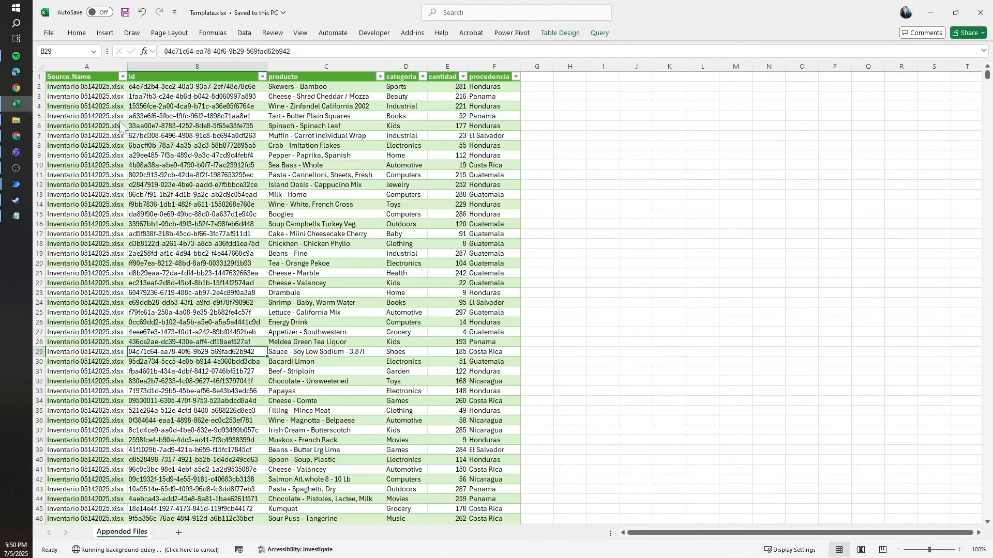
{"action": "left_click", "coordinate": [113, 95]}
{"action": "left_click", "coordinate": [123, 77]}
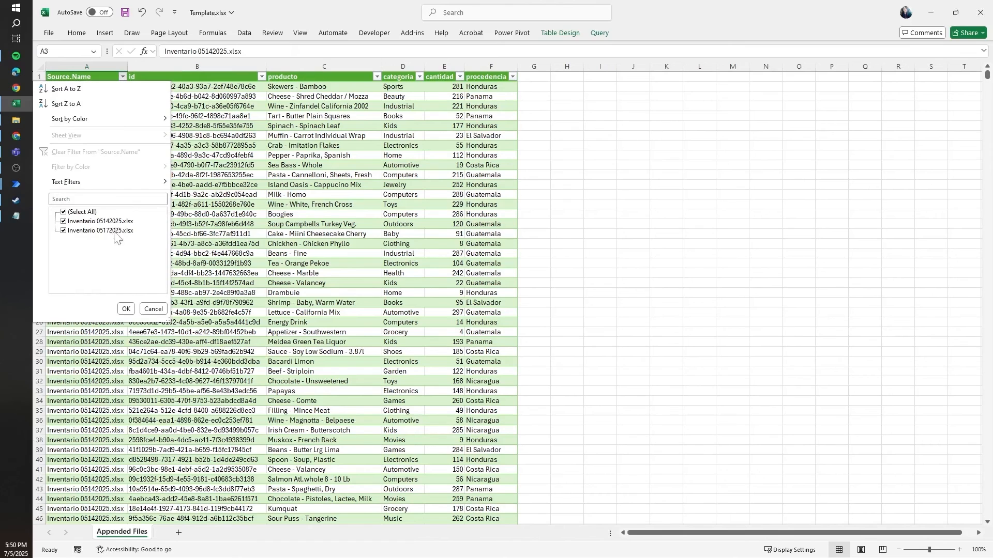
{"action": "left_click", "coordinate": [126, 308]}
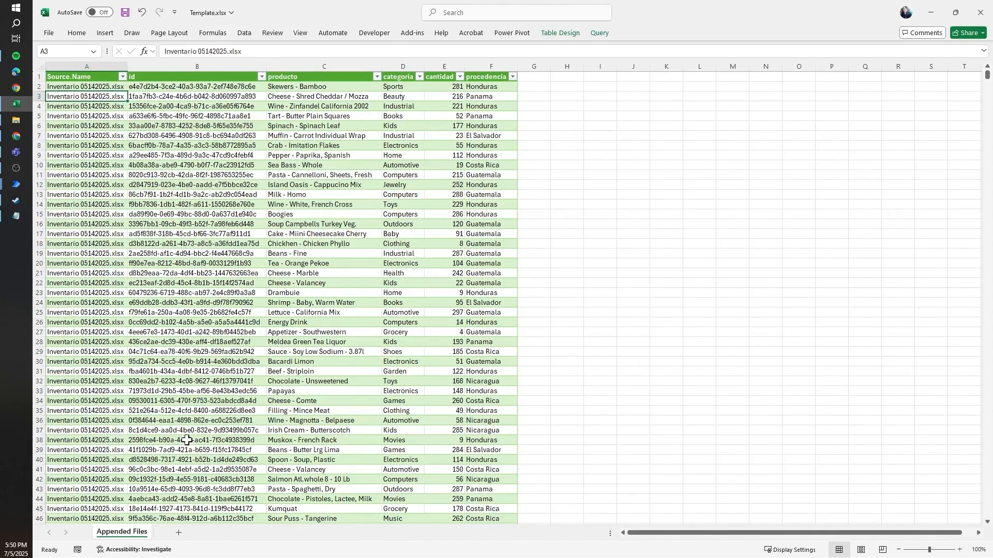
Step: Close the Template.xlsx workbook and save its changes in Folder 2
{"action": "left_click", "coordinate": [194, 234]}
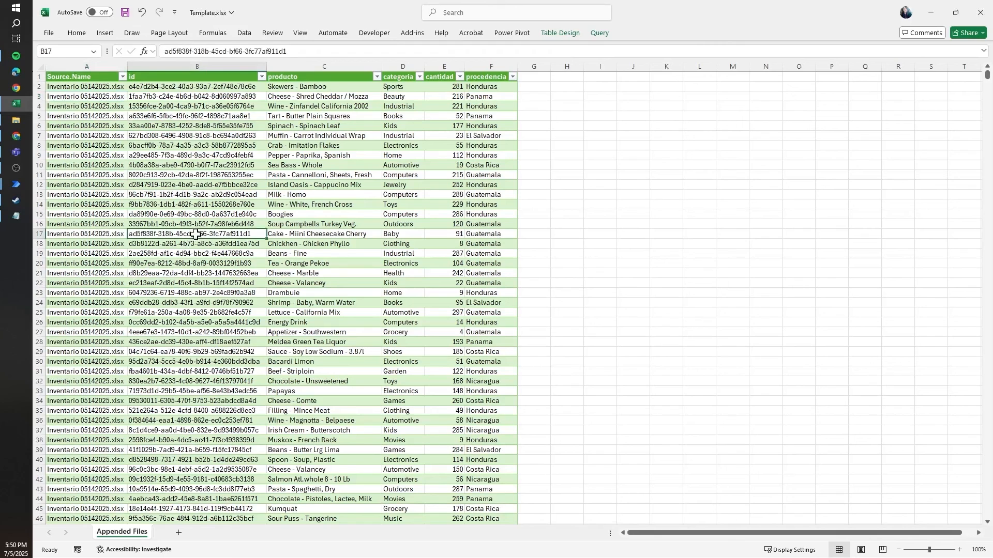
{"action": "left_click", "coordinate": [110, 76]}
{"action": "left_click", "coordinate": [96, 117]}
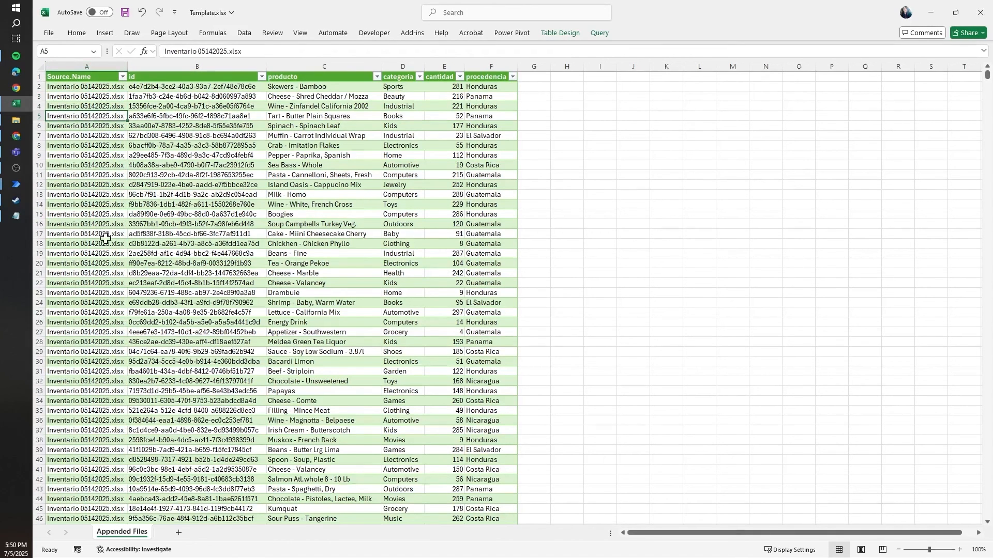
{"action": "left_click", "coordinate": [973, 13]}
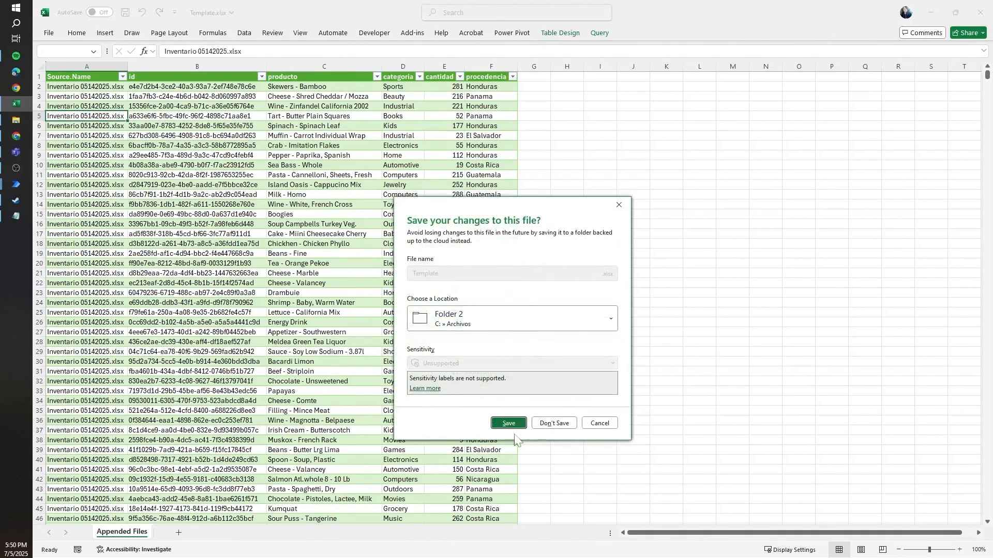
{"action": "left_click", "coordinate": [510, 424]}
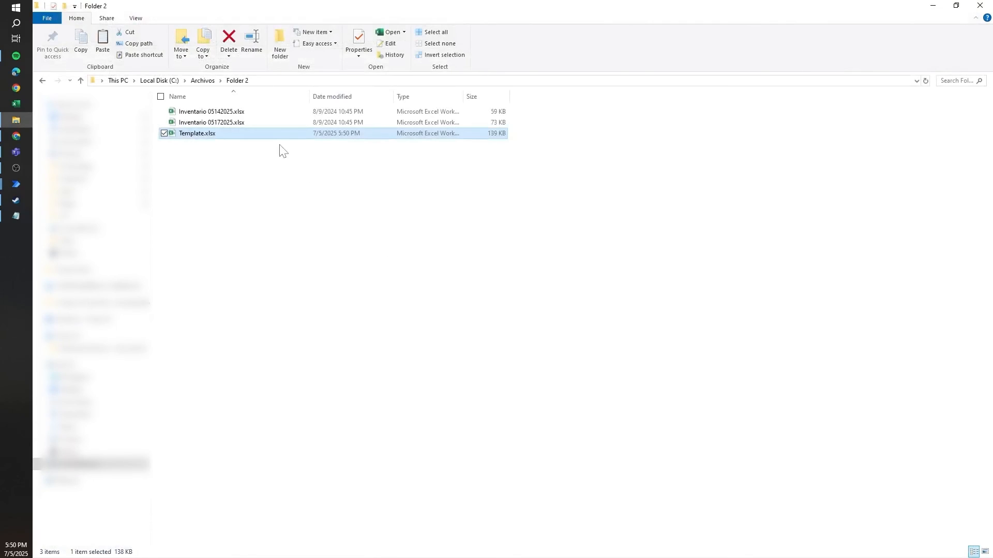
Step: Copy Template.xlsx from Folder 2 into Folder 3 of the Archivos folder
{"action": "left_click", "coordinate": [287, 136]}
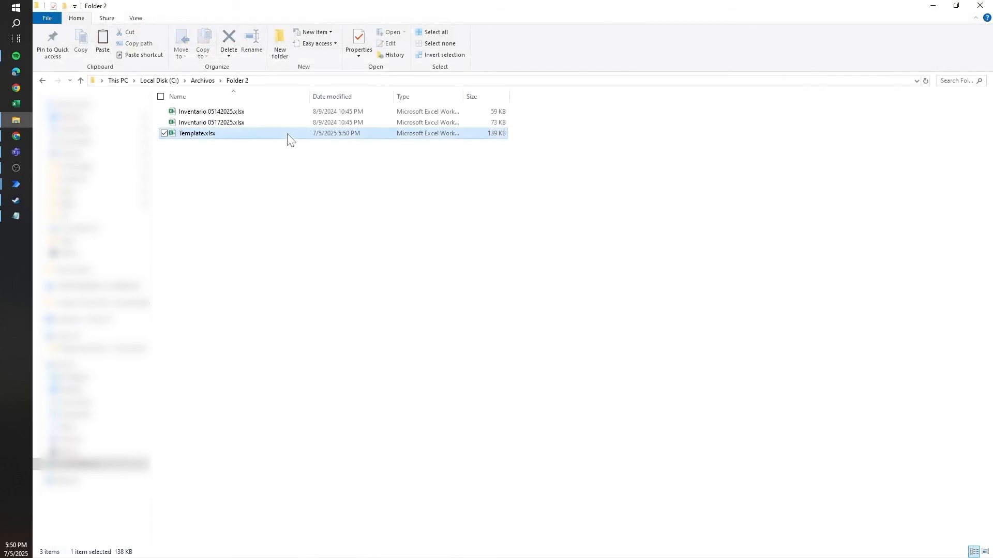
{"action": "left_click", "coordinate": [202, 81]}
{"action": "double_click", "coordinate": [203, 124]}
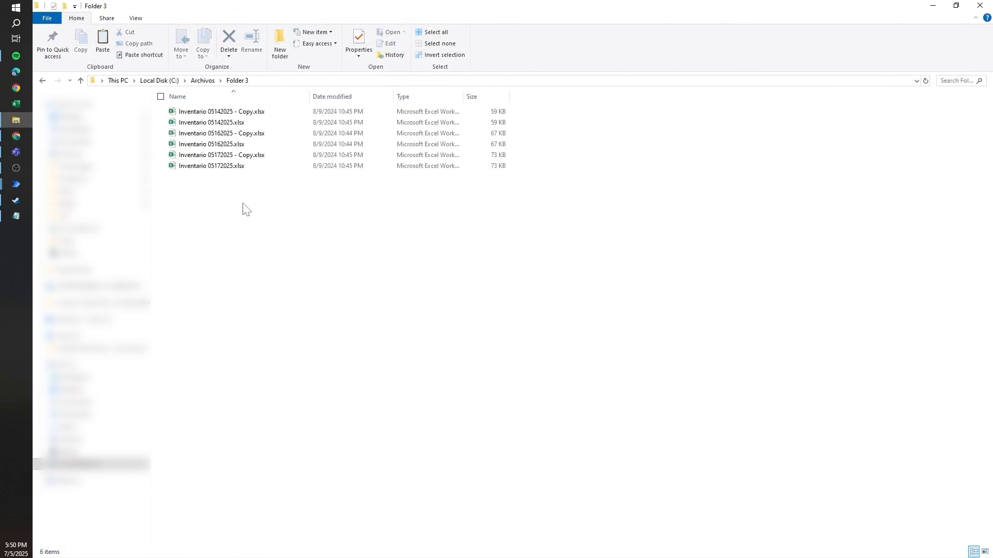
{"action": "key", "text": "ctrl+v"}
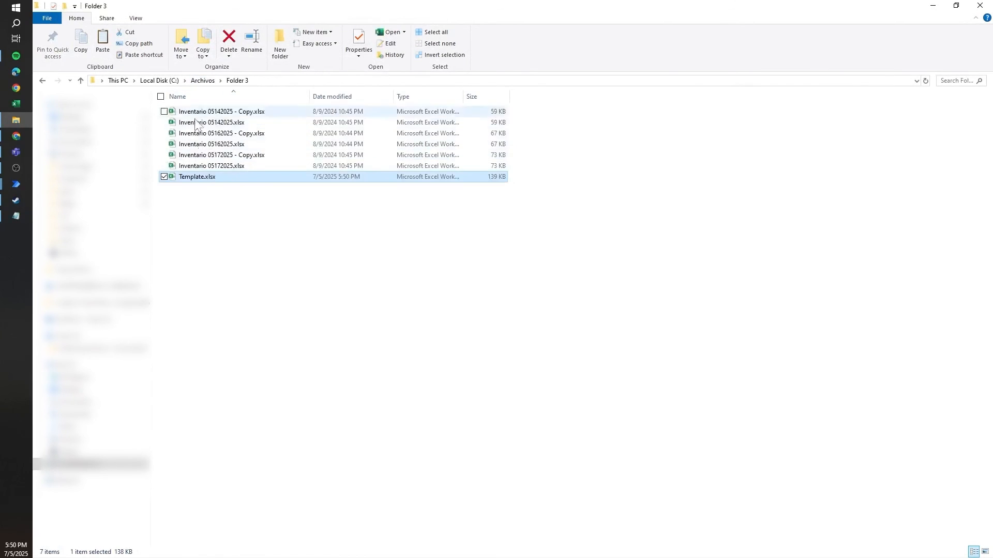
Step: Open Template.xlsx from Folder 3 in Excel and enable its external data connections
{"action": "left_click", "coordinate": [237, 122]}
{"action": "left_click", "coordinate": [243, 112]}
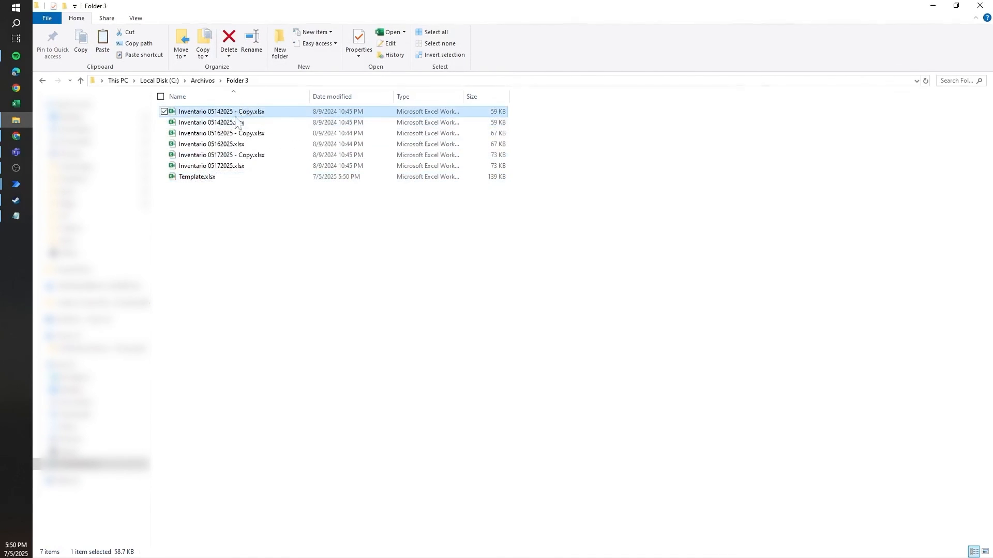
{"action": "double_click", "coordinate": [210, 179]}
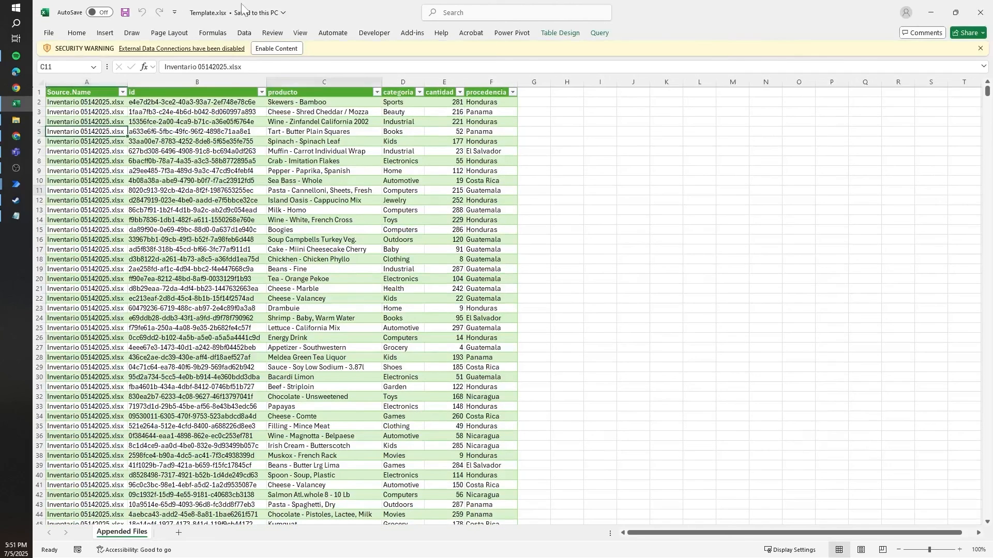
{"action": "left_click", "coordinate": [288, 190]}
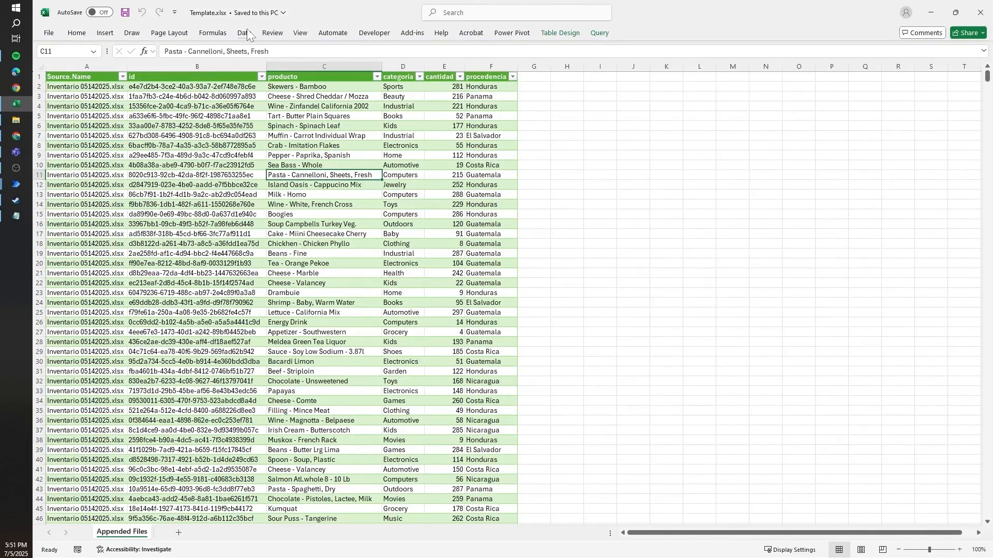
Step: Refresh the workbook's data and check the file names offered by the Source.Name filter
{"action": "left_click", "coordinate": [244, 32]}
{"action": "left_click", "coordinate": [236, 55]}
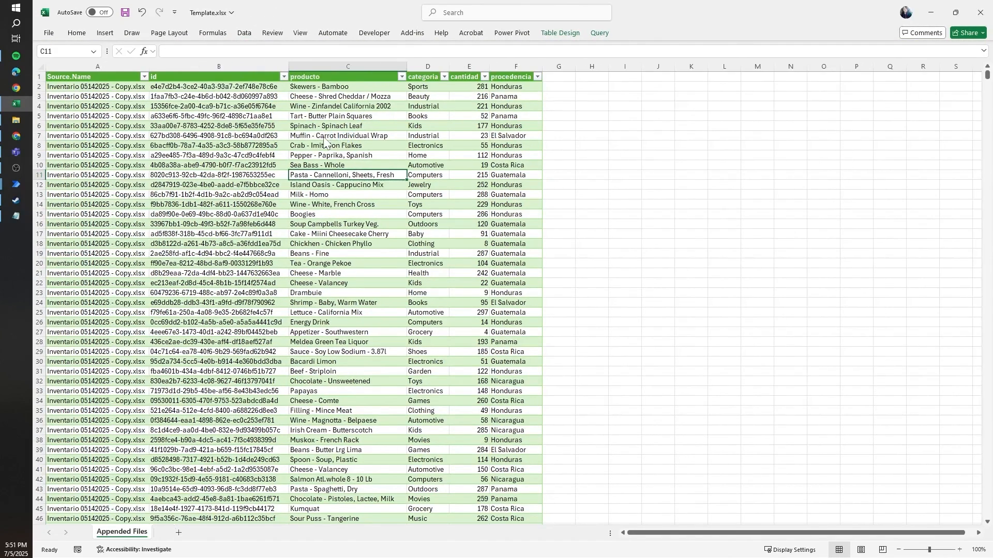
{"action": "left_click", "coordinate": [145, 76]}
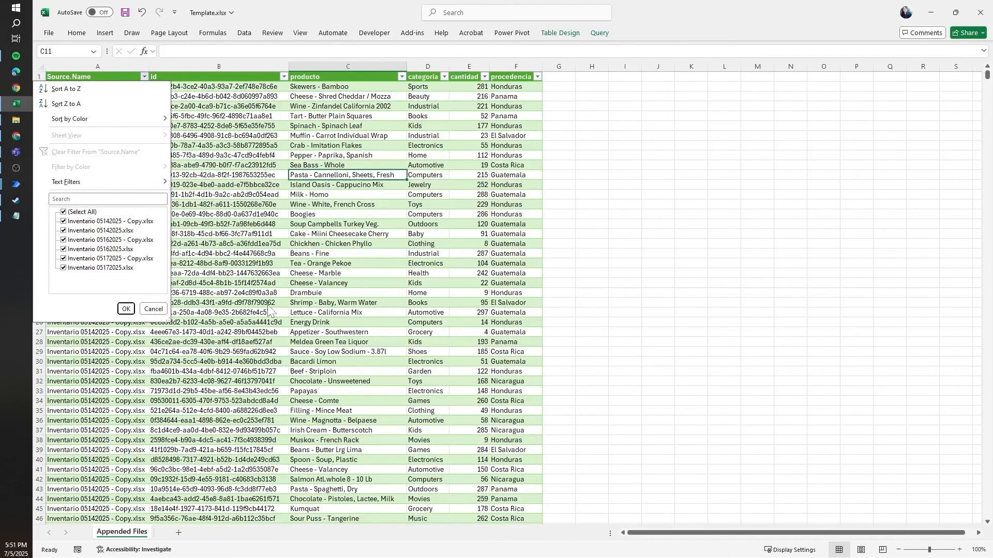
{"action": "left_click", "coordinate": [125, 309]}
Step: Unhide the Path sheet that holds the workbook's file path
{"action": "right_click", "coordinate": [143, 527]}
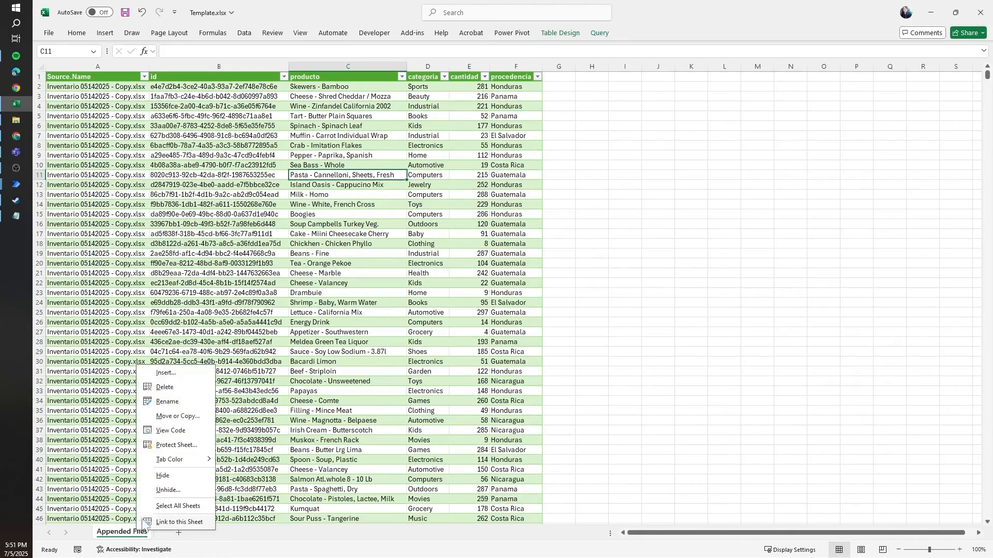
{"action": "left_click", "coordinate": [168, 489]}
{"action": "left_click", "coordinate": [135, 366]}
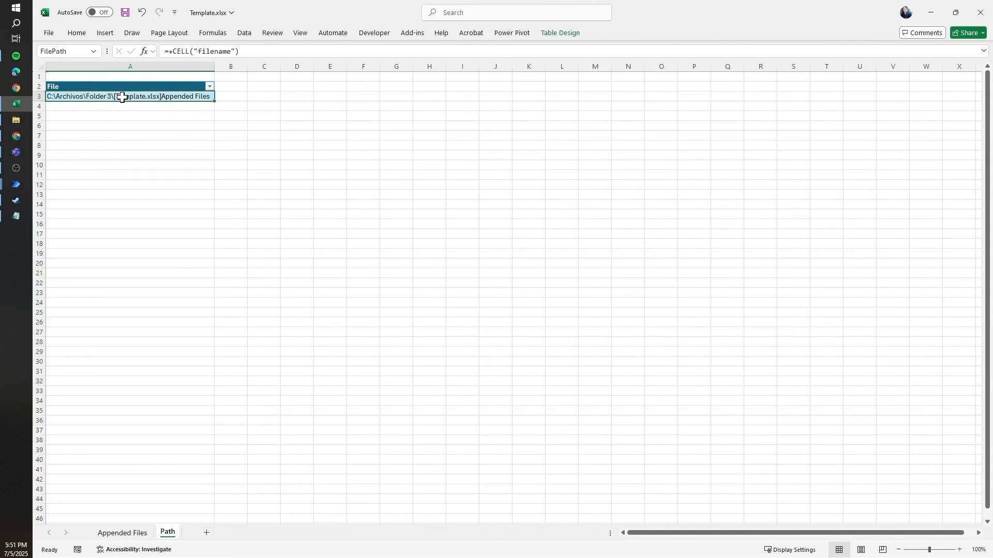
Step: Compare the file path on the Path sheet with Folder 3 in File Explorer, and return to the Appended Files table in Excel
{"action": "left_click", "coordinate": [246, 34]}
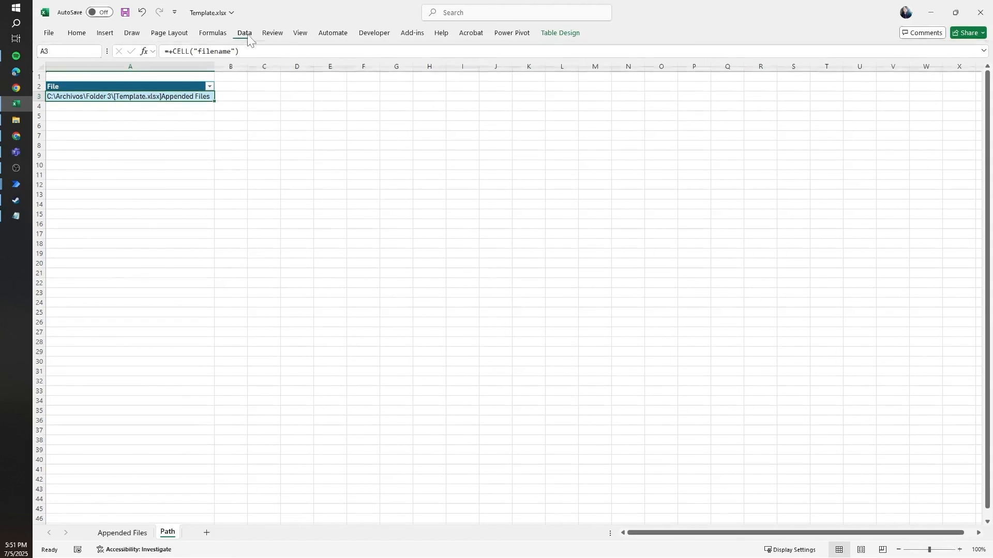
{"action": "left_click", "coordinate": [259, 179]}
{"action": "left_click", "coordinate": [16, 119]}
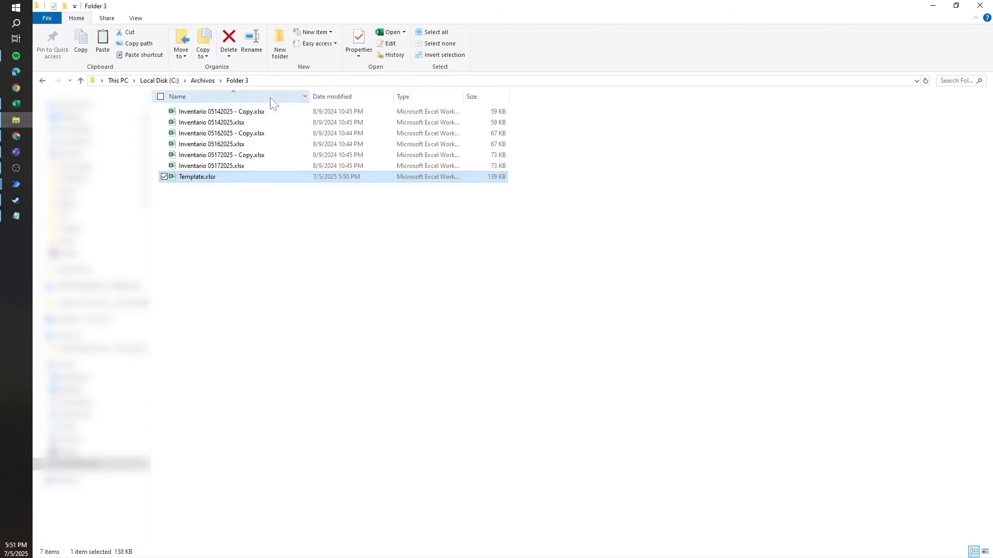
{"action": "key", "text": "alt+Tab"}
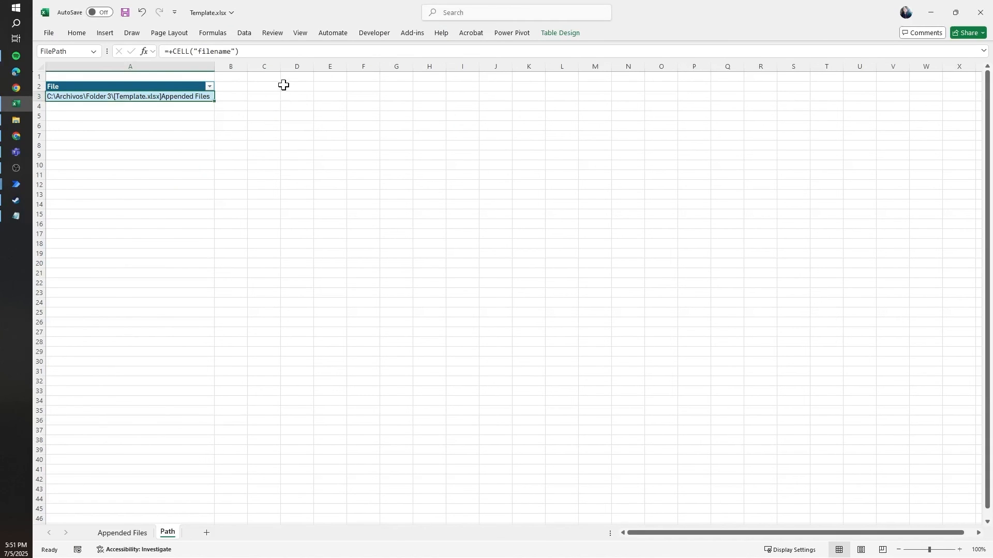
{"action": "left_click", "coordinate": [123, 533]}
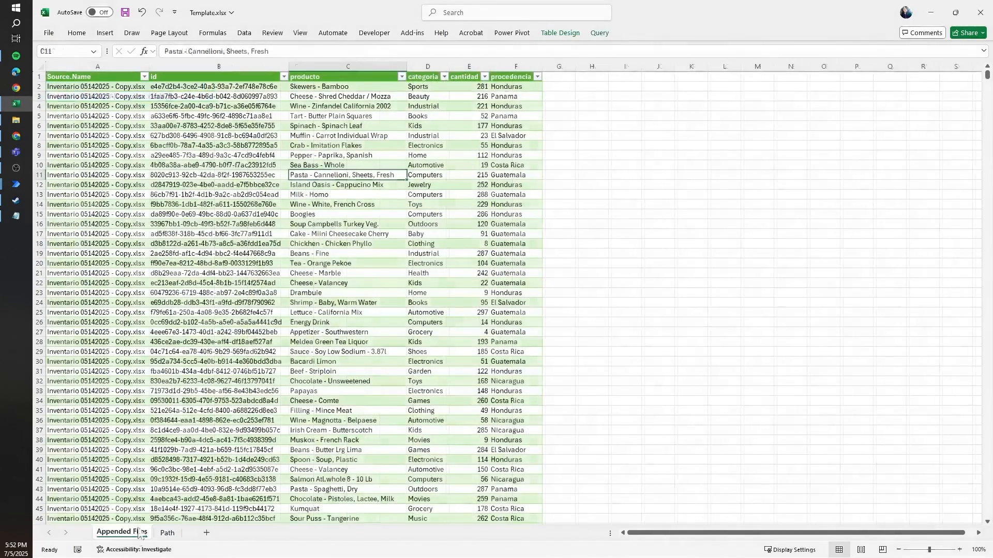
{"action": "left_click", "coordinate": [239, 283]}
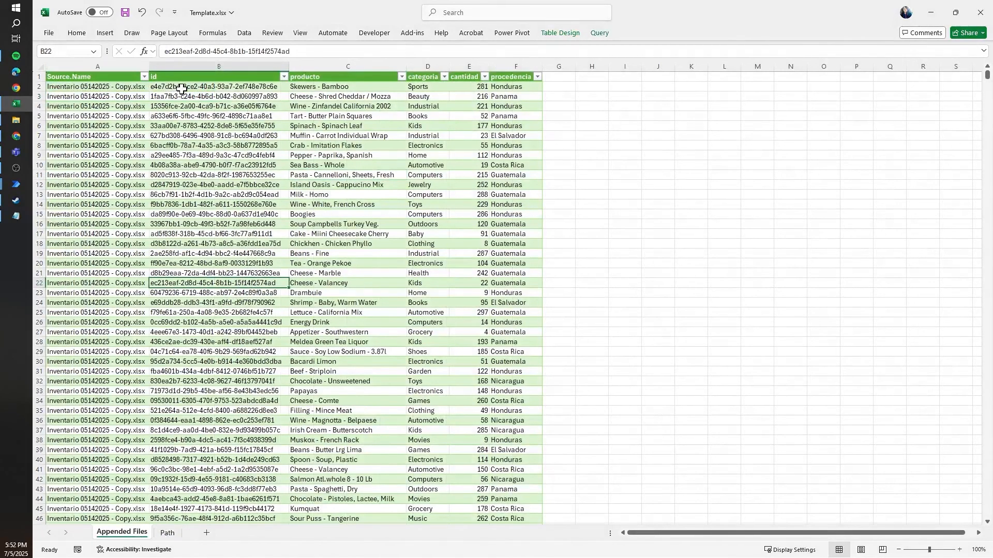
{"action": "left_click", "coordinate": [216, 87]}
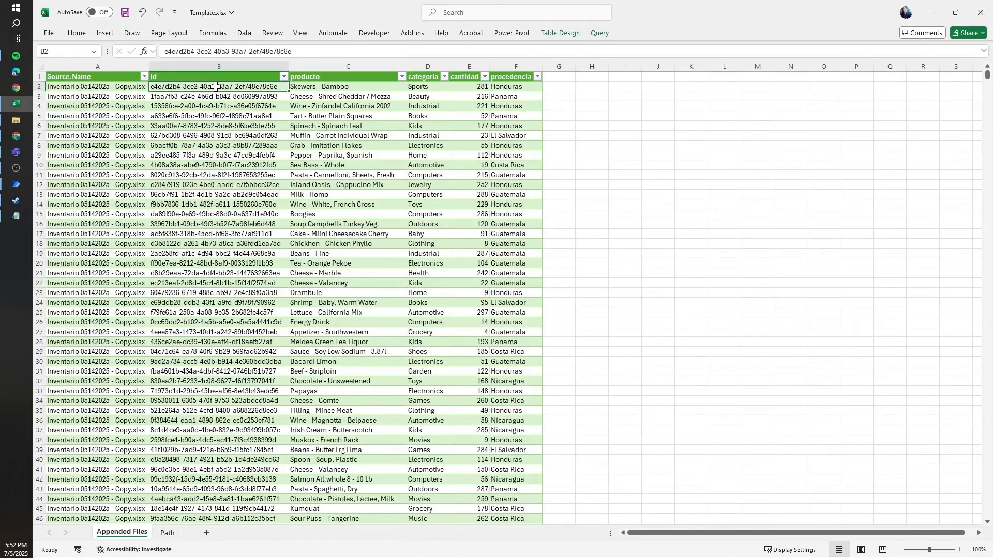